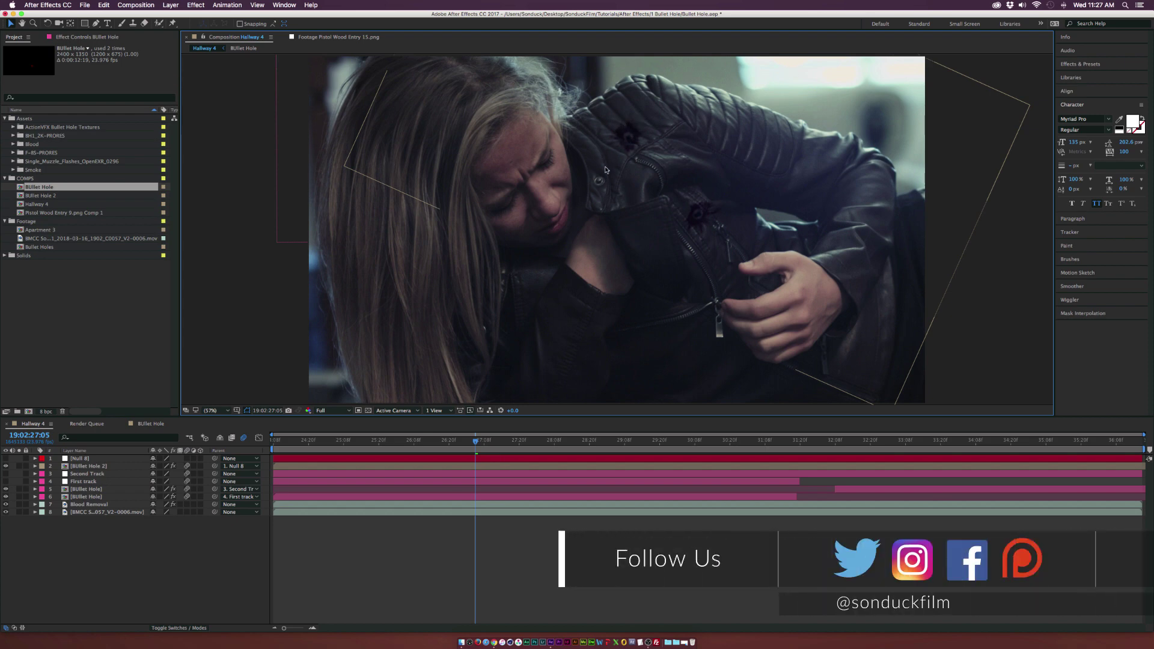
# Step: Review the bullet hole tracking in the Hallway 4 composition by previewing it and checking frames across the timeline
pyautogui.click(85, 496)
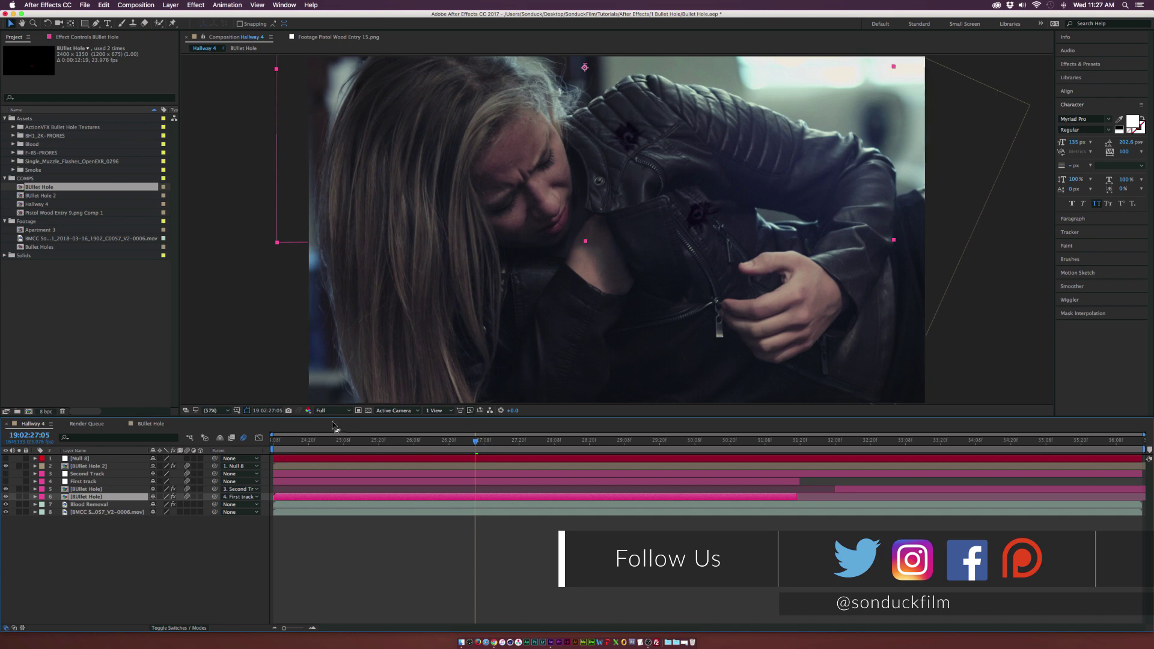
pyautogui.click(275, 446)
pyautogui.press('space')
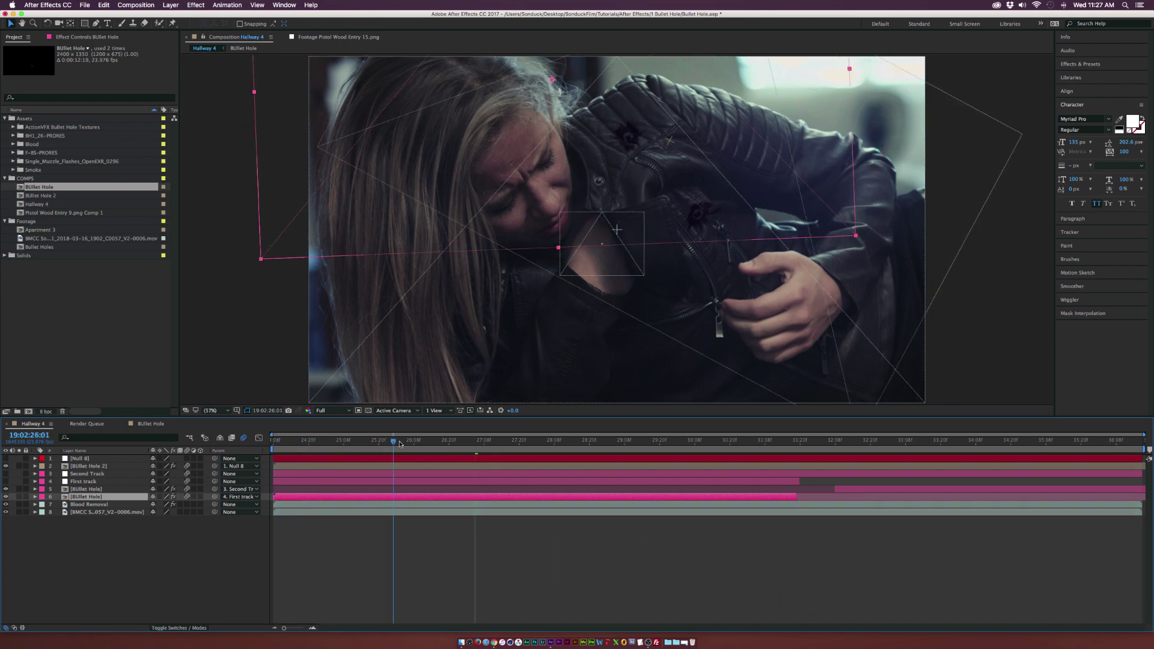
pyautogui.press('space')
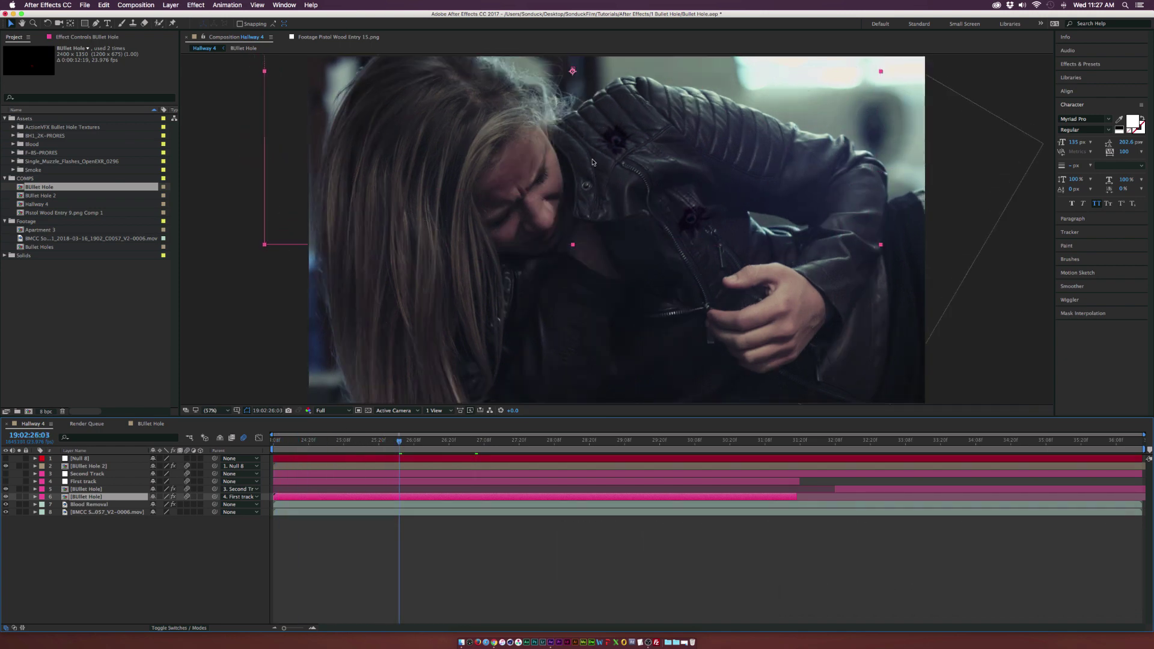
pyautogui.moveTo(720, 441); pyautogui.dragTo(791, 442)
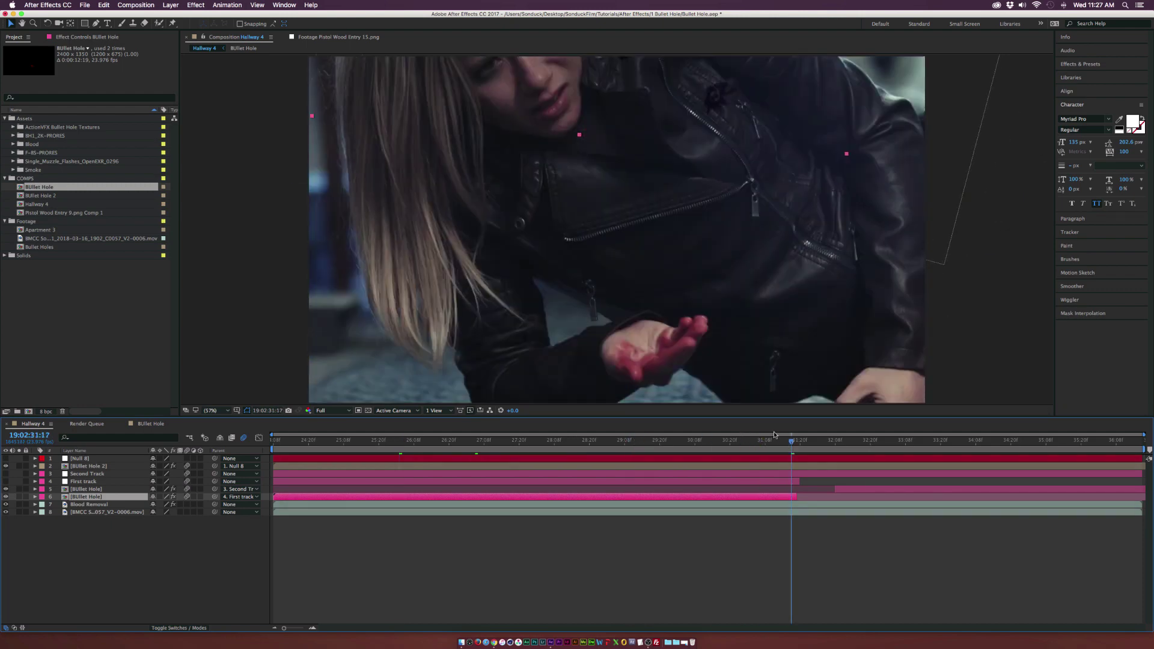
pyautogui.click(859, 439)
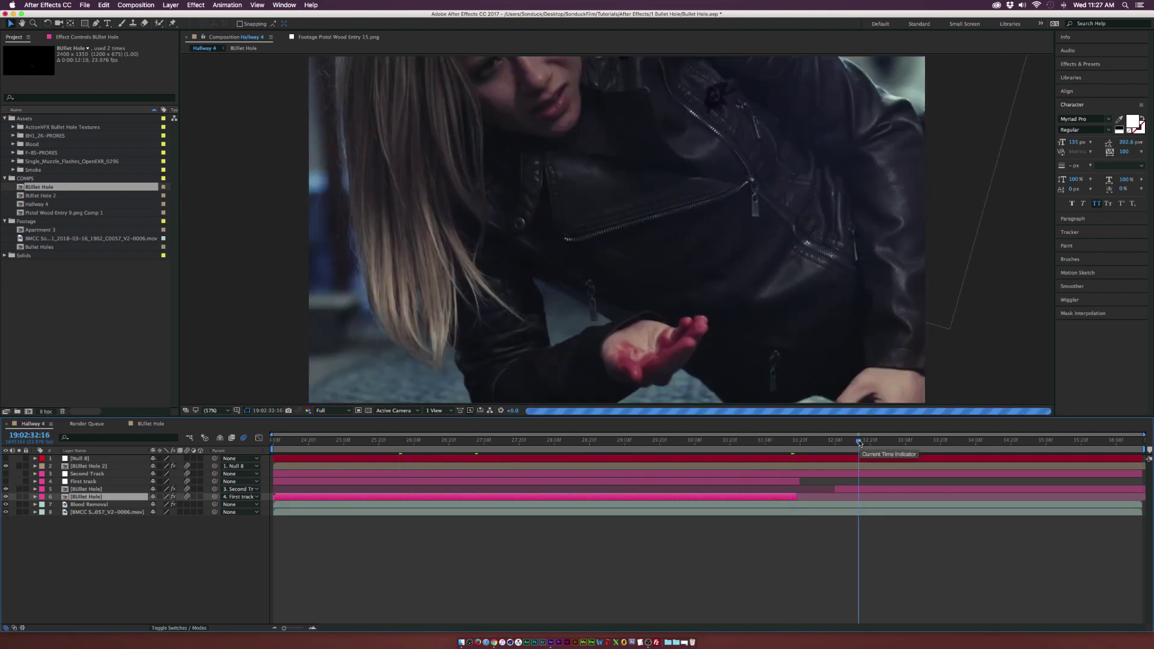
pyautogui.click(957, 440)
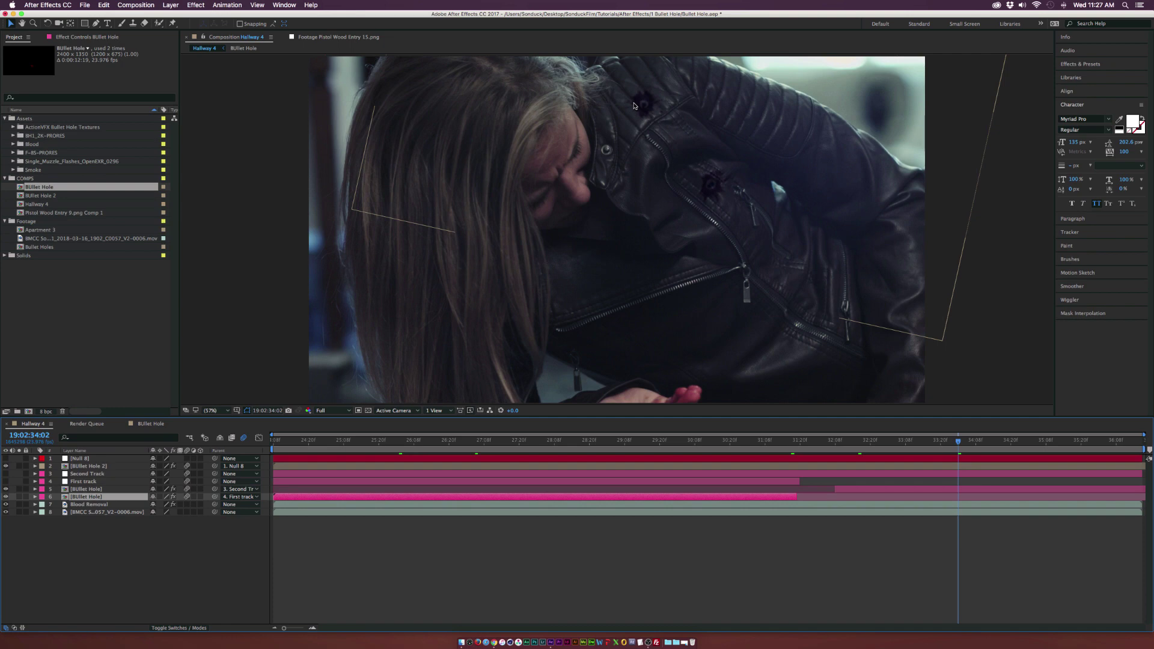
# Step: Create a new composition from the BMCC .mov clip in the Footage folder and return to its first frame
pyautogui.click(52, 238)
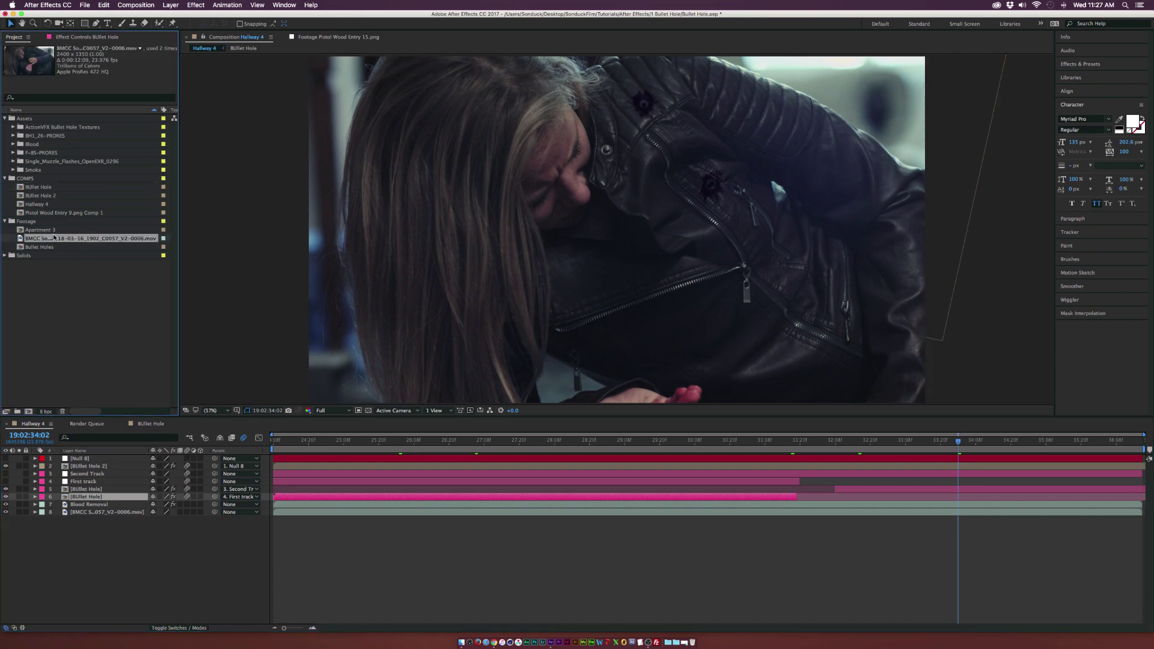
pyautogui.moveTo(32, 283); pyautogui.dragTo(28, 414)
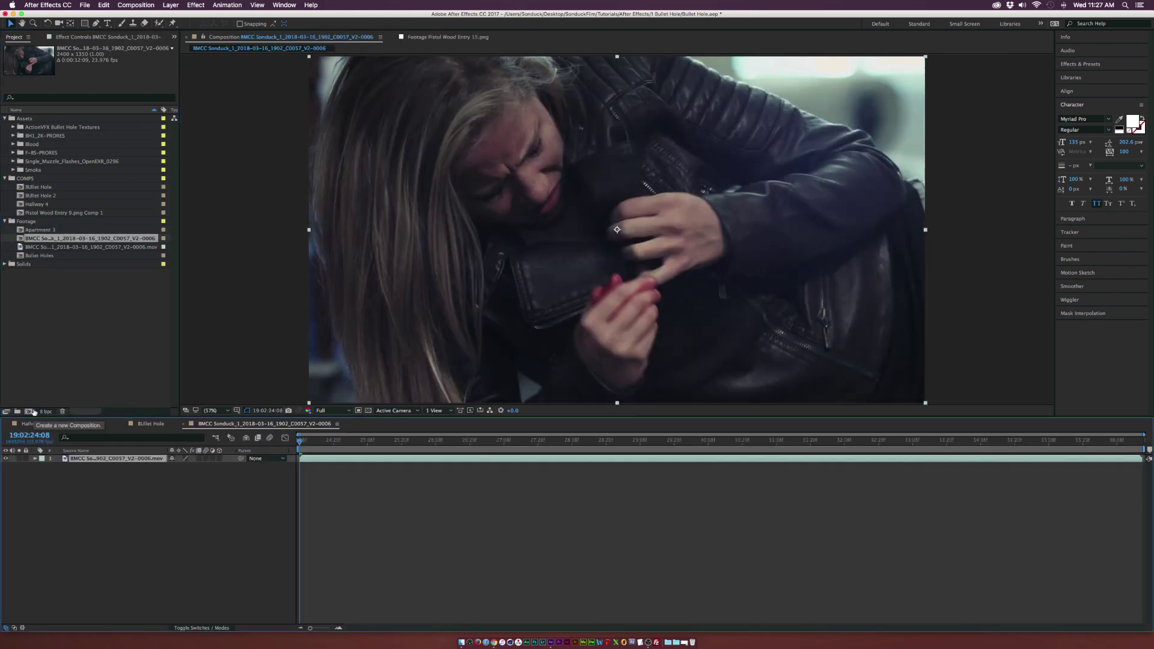
pyautogui.moveTo(347, 441); pyautogui.dragTo(291, 445)
# Step: Switch to Chrome and examine the features and downloads on ActionVFX's free Bullet Hole Textures page
pyautogui.press('super+Tab')
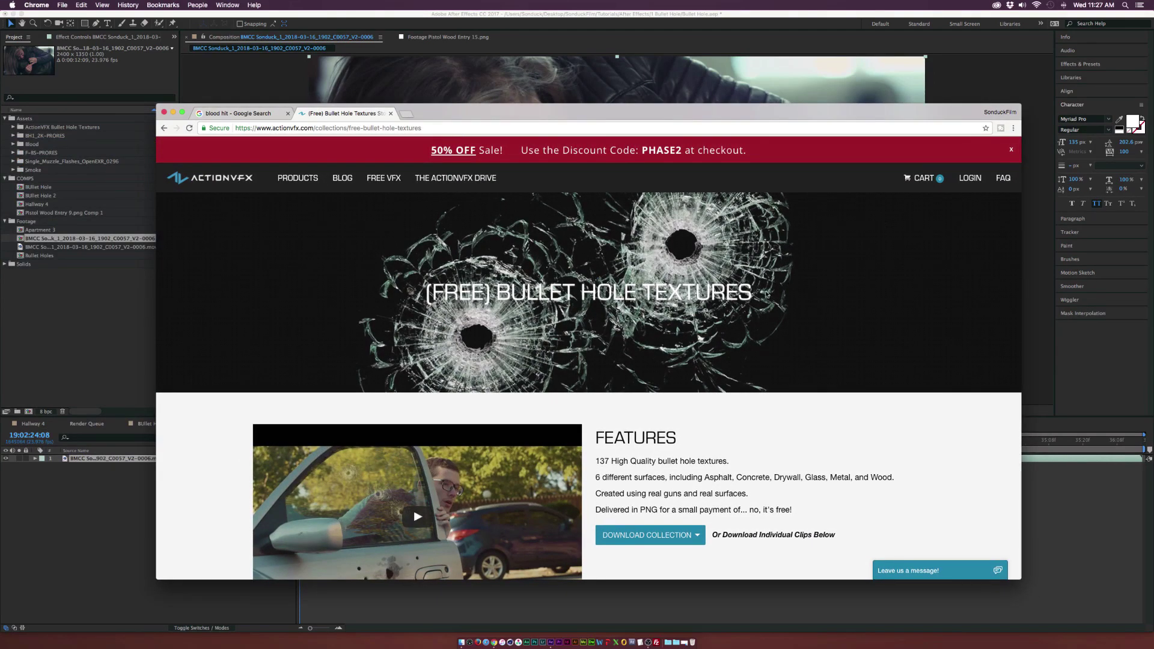
pyautogui.scroll(-5, 766, 294)
pyautogui.scroll(2, 649, 297)
pyautogui.scroll(-1, 625, 301)
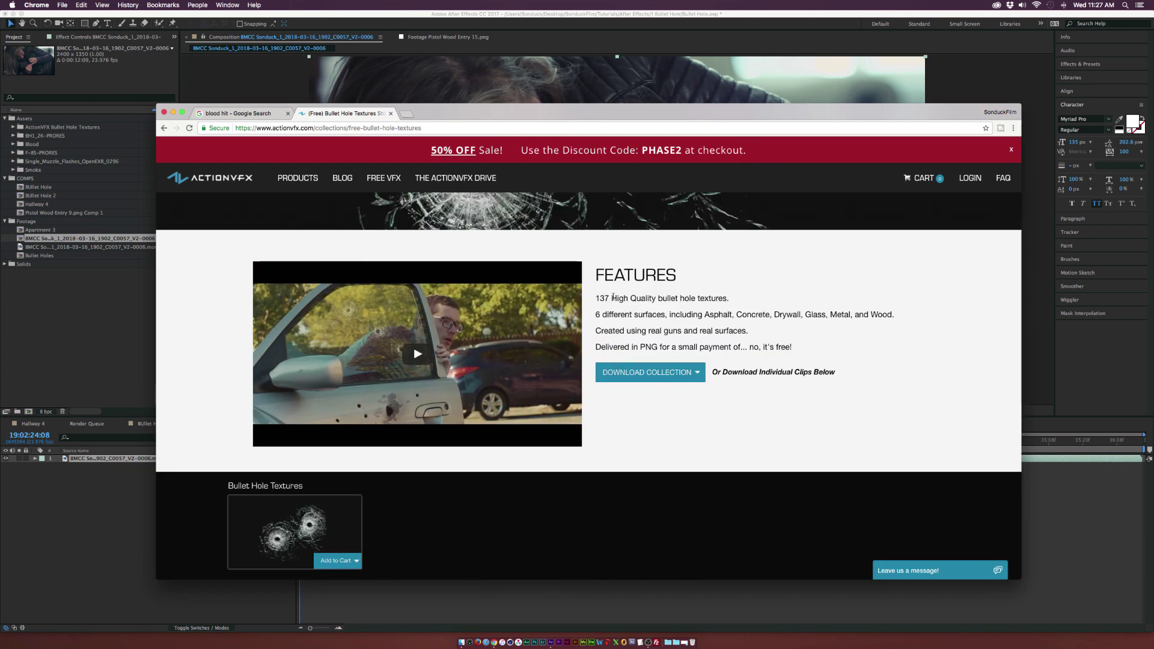
pyautogui.scroll(-2, 619, 297)
pyautogui.scroll(-5, 620, 299)
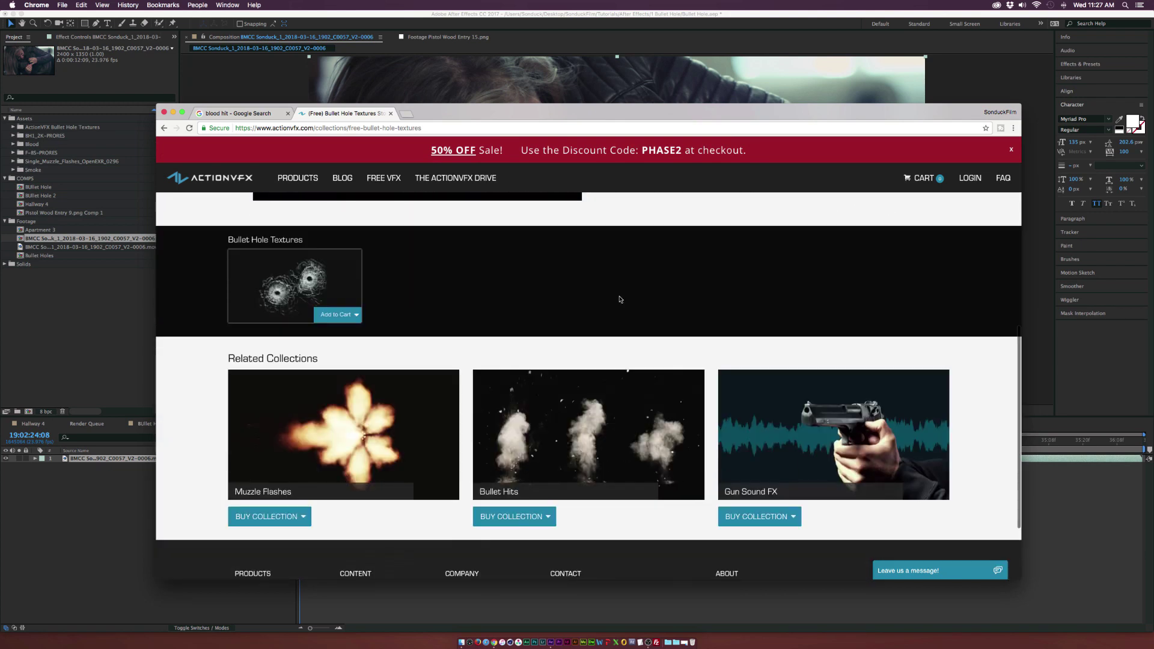
pyautogui.scroll(10, 616, 295)
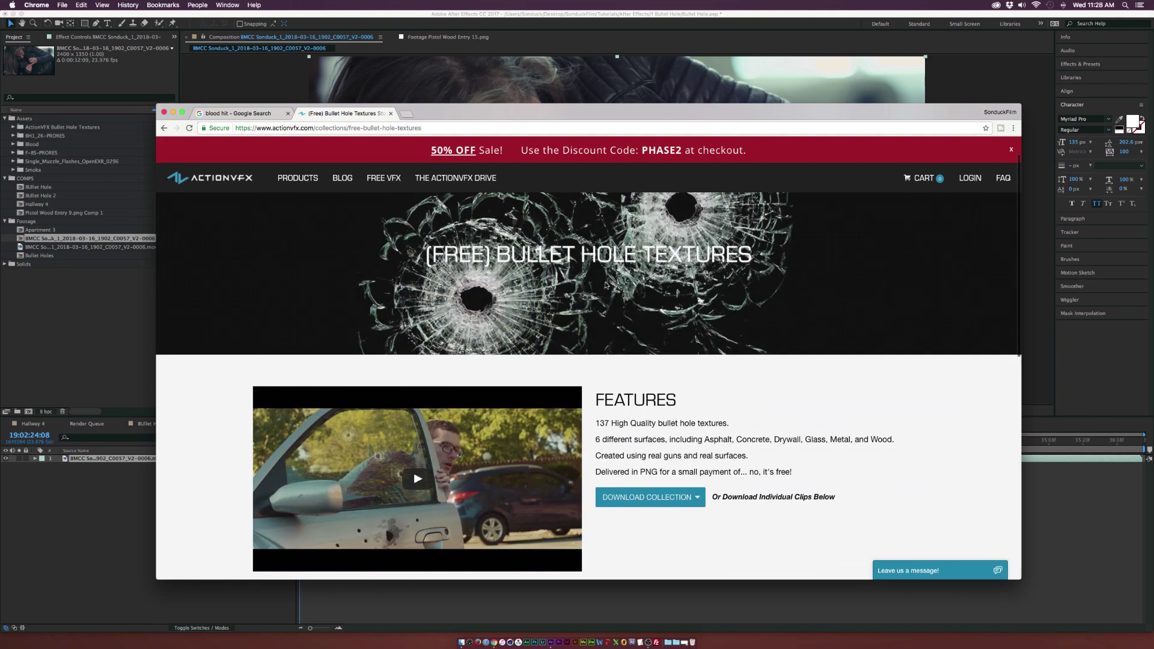
pyautogui.scroll(1, 608, 285)
pyautogui.moveTo(487, 114); pyautogui.dragTo(412, 97)
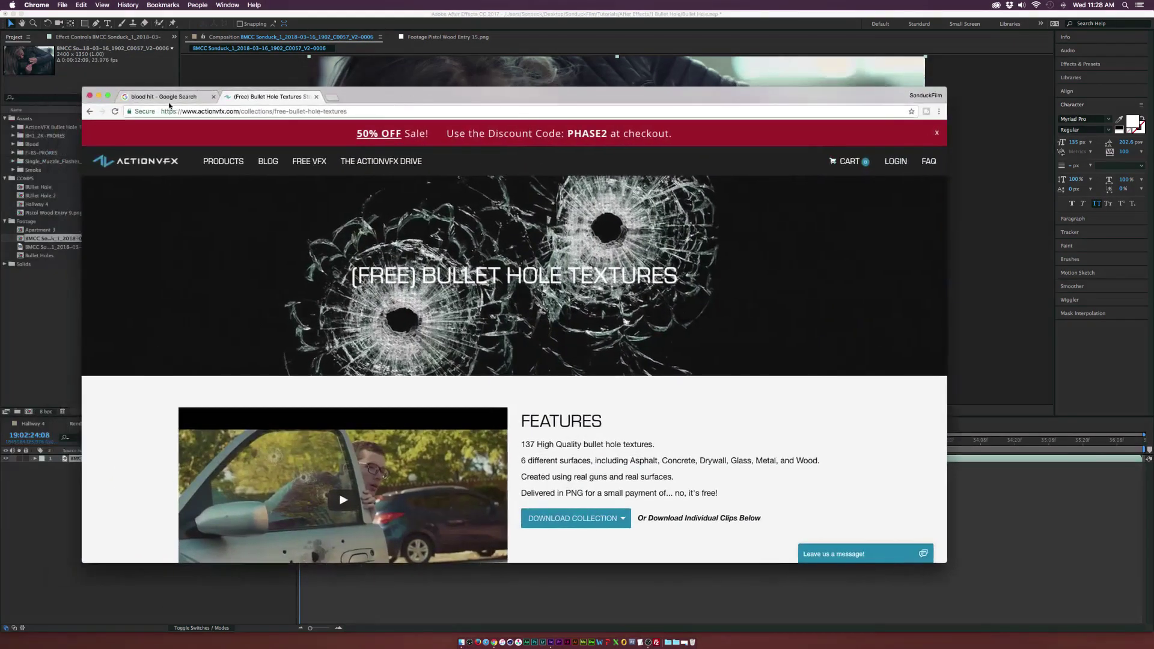
# Step: Browse the Google image results for "blood hit" and enlarge the red splatter on black titled Blood Hit 3
pyautogui.click(161, 97)
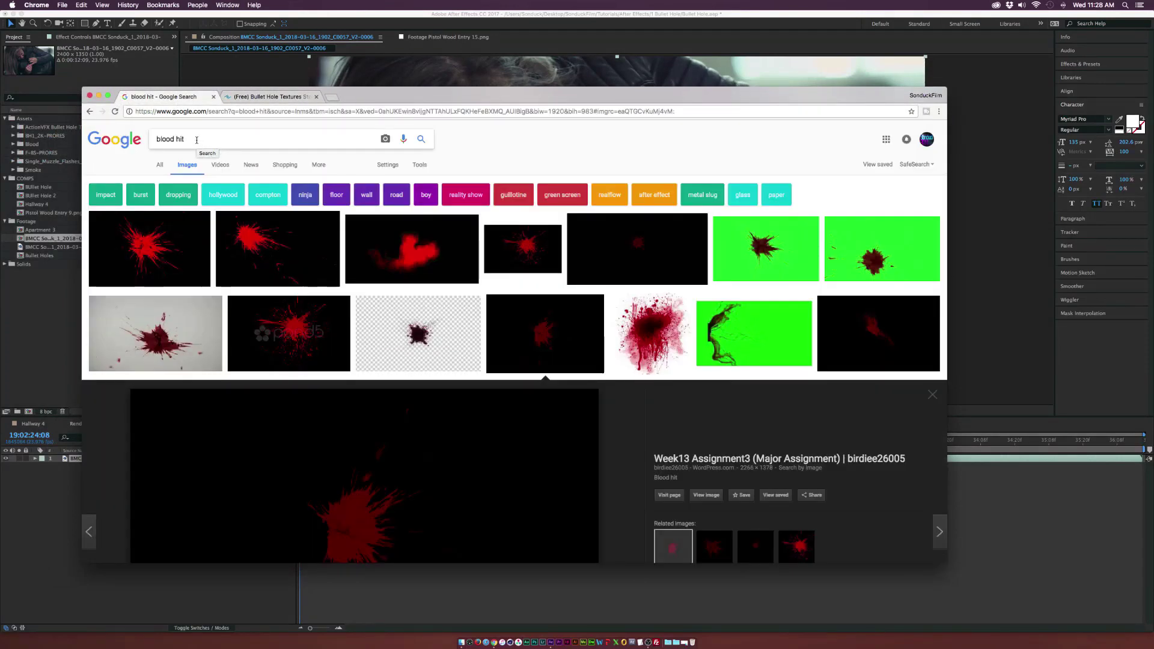
pyautogui.click(264, 247)
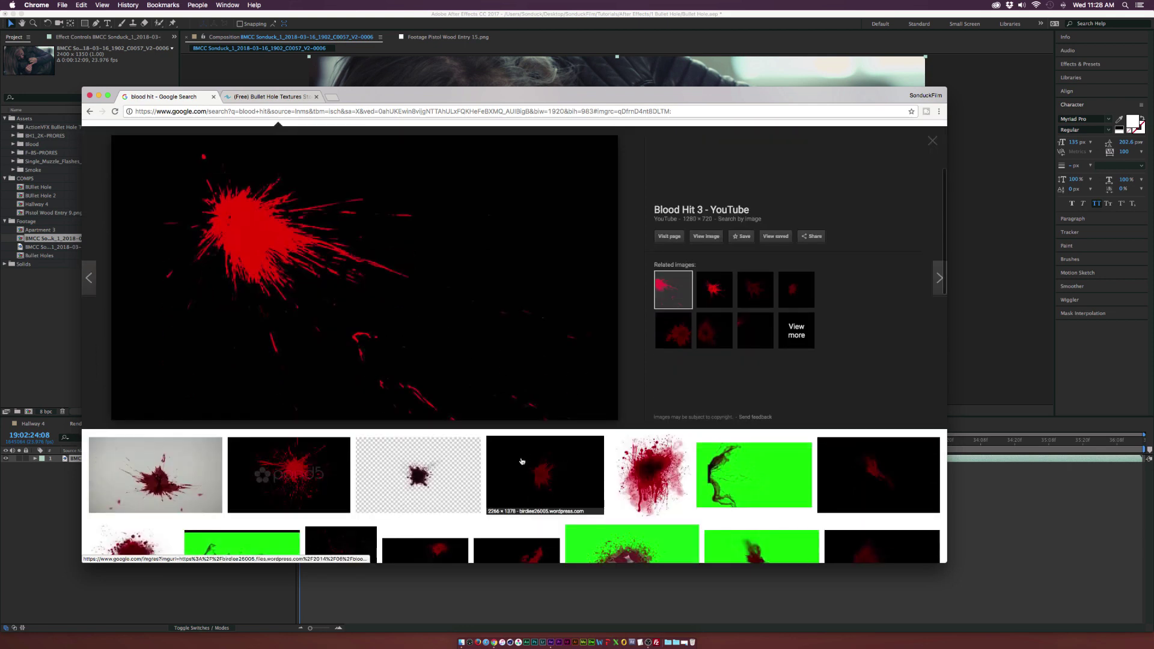
pyautogui.scroll(3, 522, 457)
pyautogui.click(243, 246)
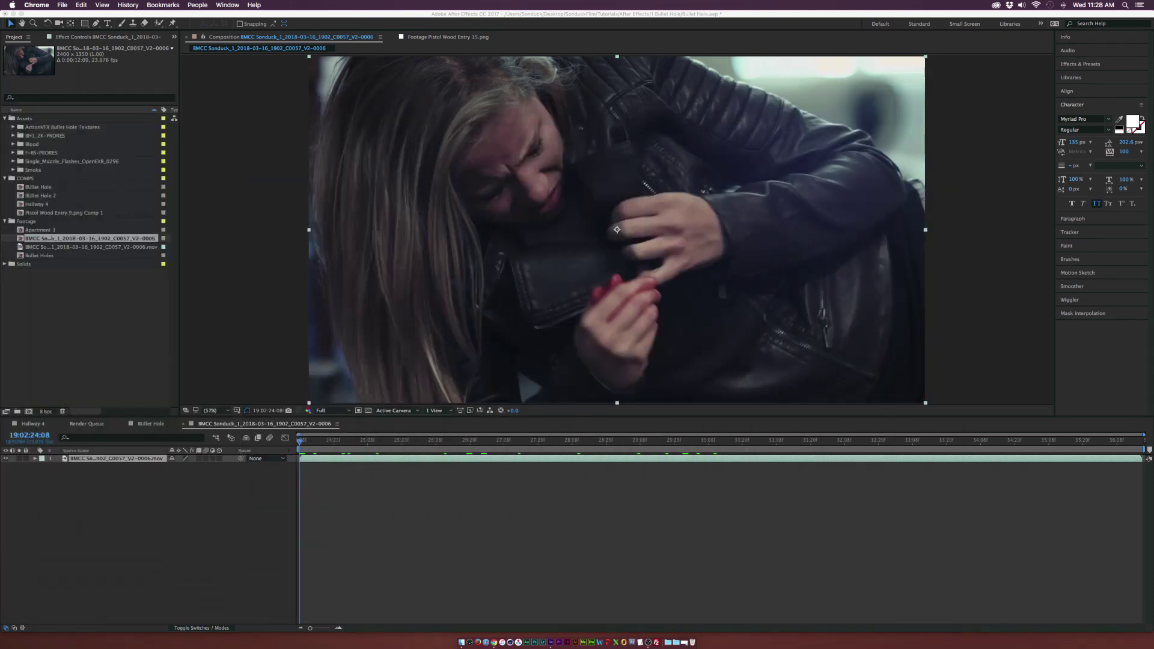
# Step: Place Blood Hit.png above the footage in After Effects and pre-compose it as "Bullet Hole", moving all attributes into the new composition
pyautogui.moveTo(34, 177); pyautogui.dragTo(99, 460)
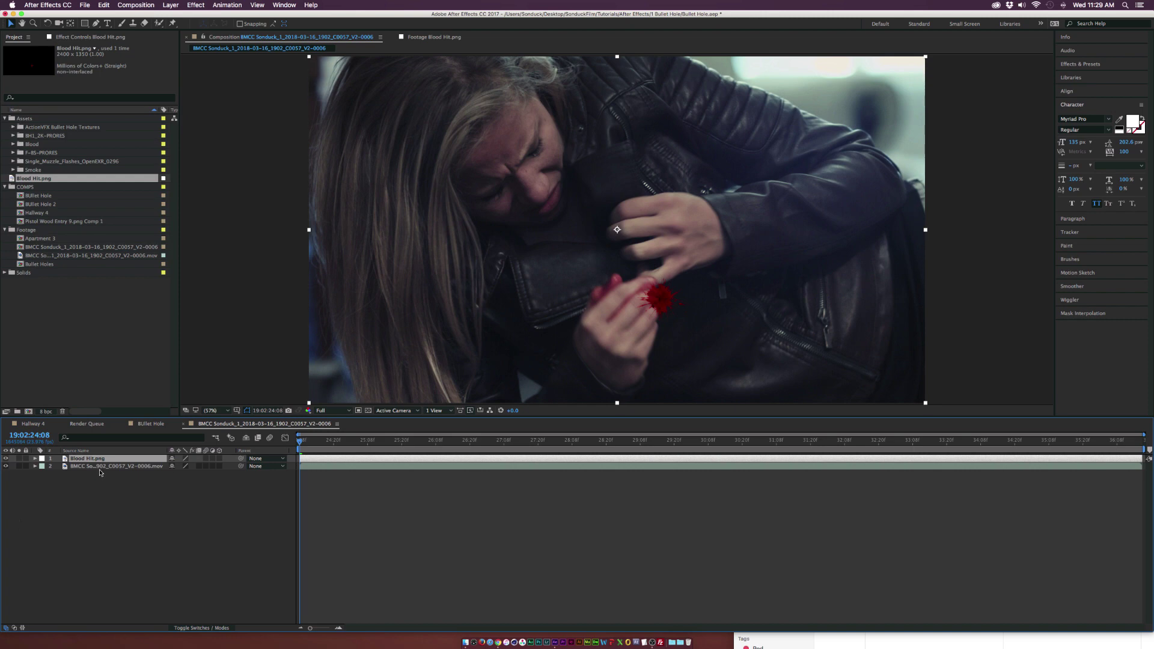
pyautogui.click(171, 5)
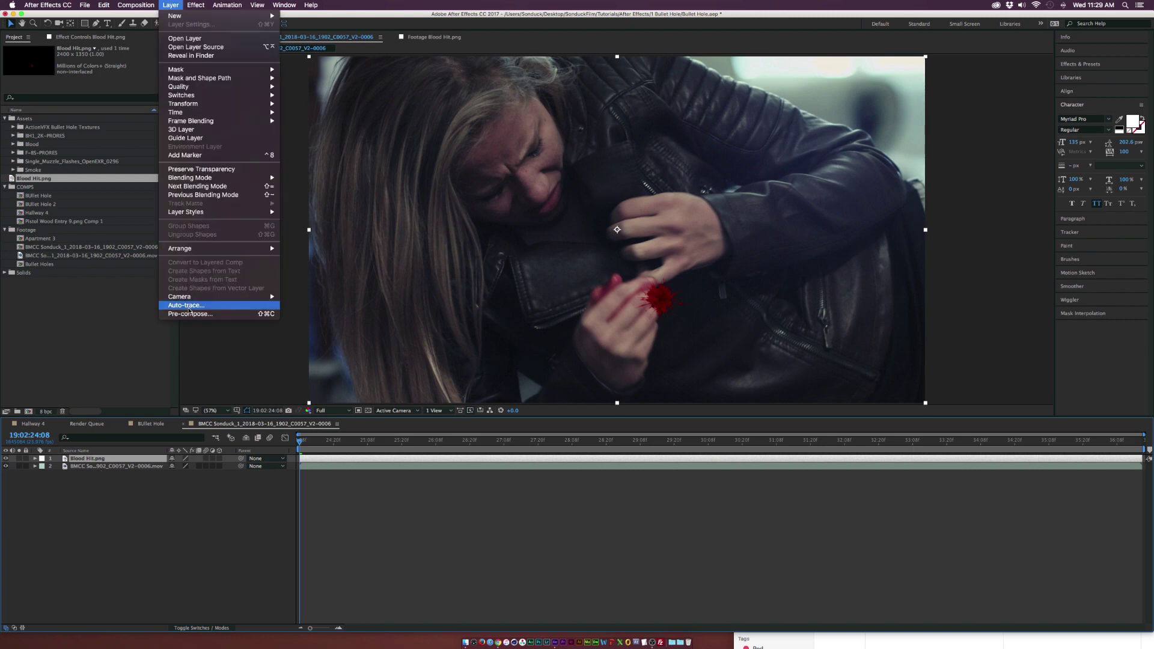
pyautogui.click(188, 313)
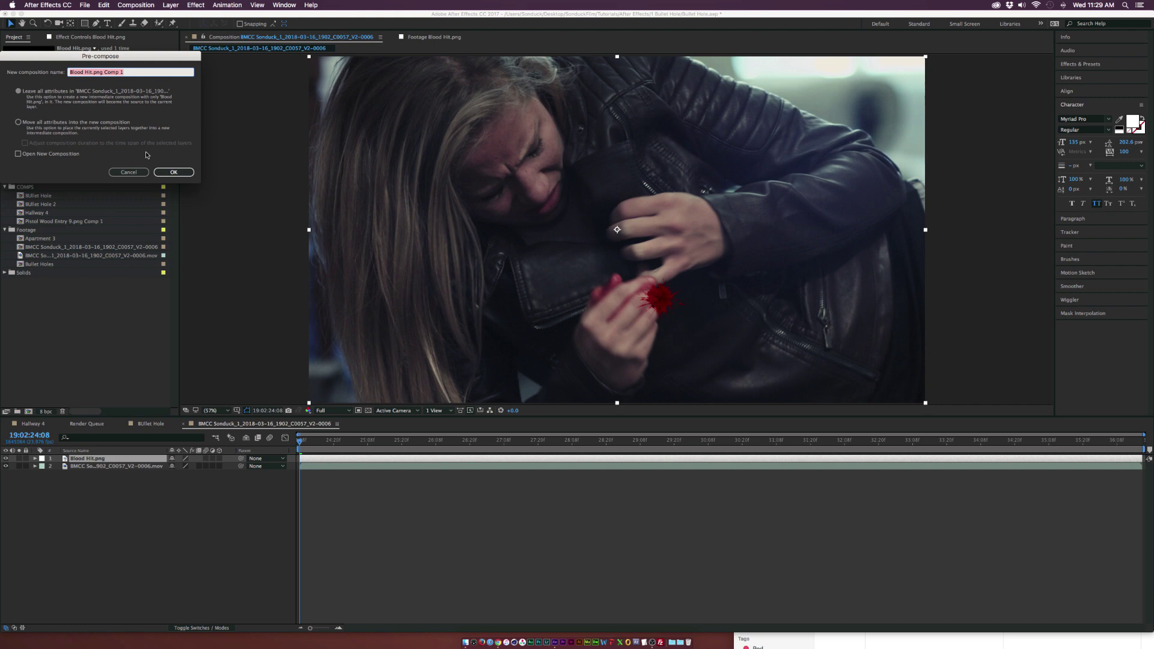
pyautogui.write('Bullet Hole')
pyautogui.click(18, 122)
pyautogui.click(174, 172)
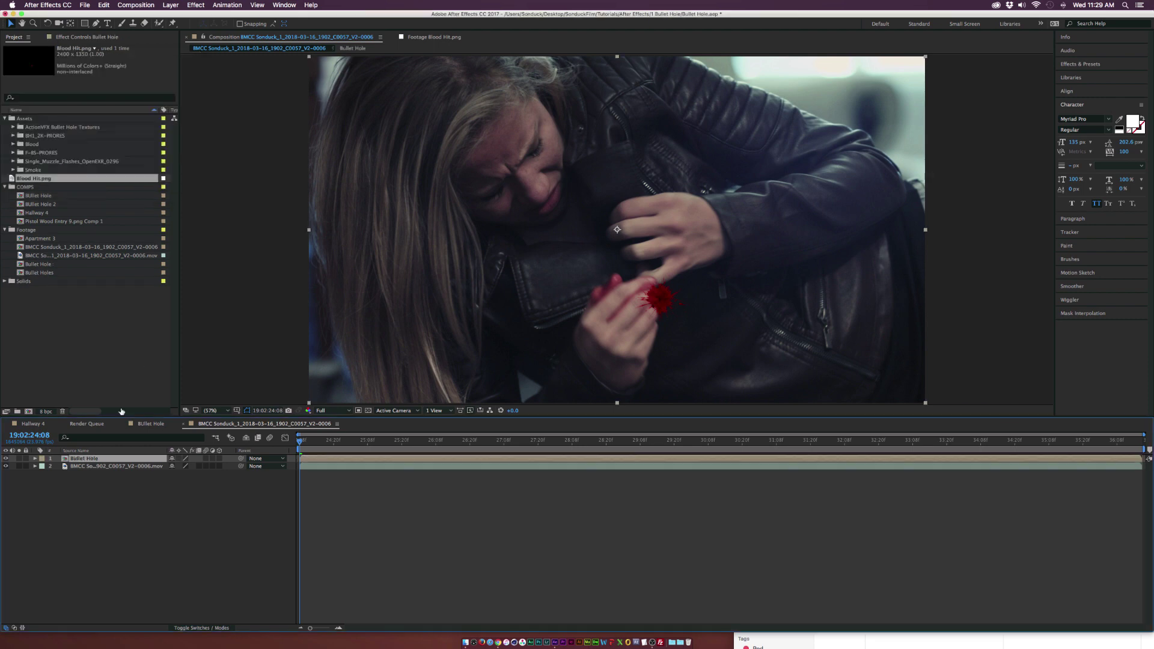
# Step: Open the Bullet Hole pre-comp and add Pistol Drywall Entry 4.png from the drywall pistol textures above Blood Hit.png
pyautogui.doubleClick(96, 459)
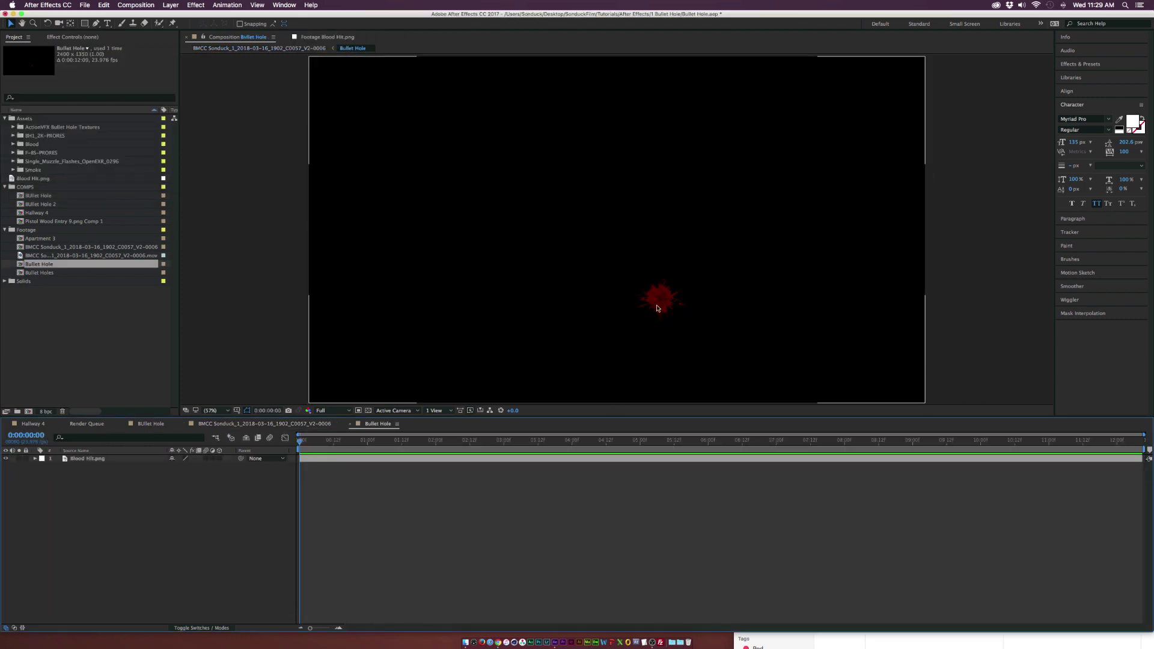
pyautogui.click(14, 128)
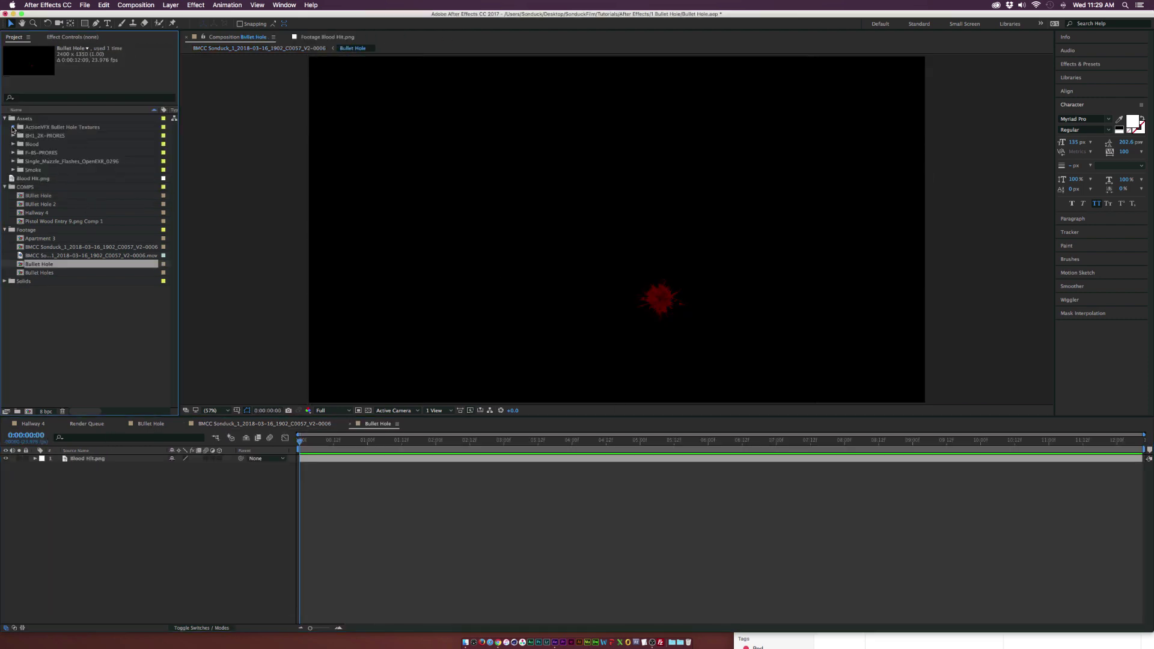
pyautogui.click(21, 152)
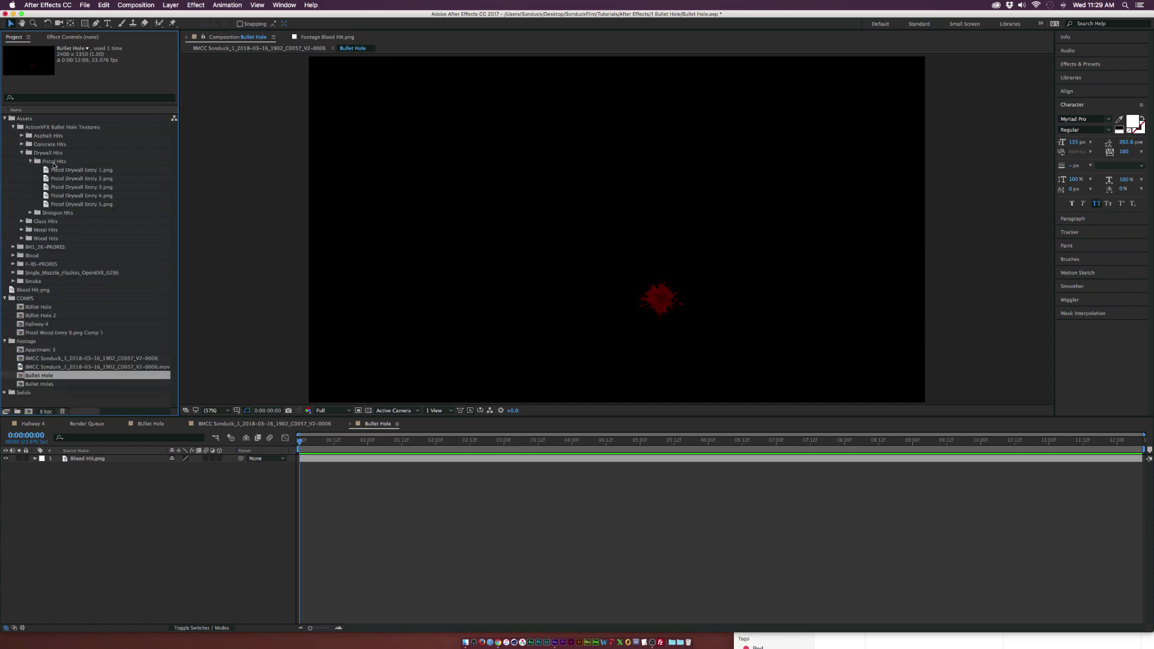
pyautogui.doubleClick(63, 171)
pyautogui.doubleClick(63, 187)
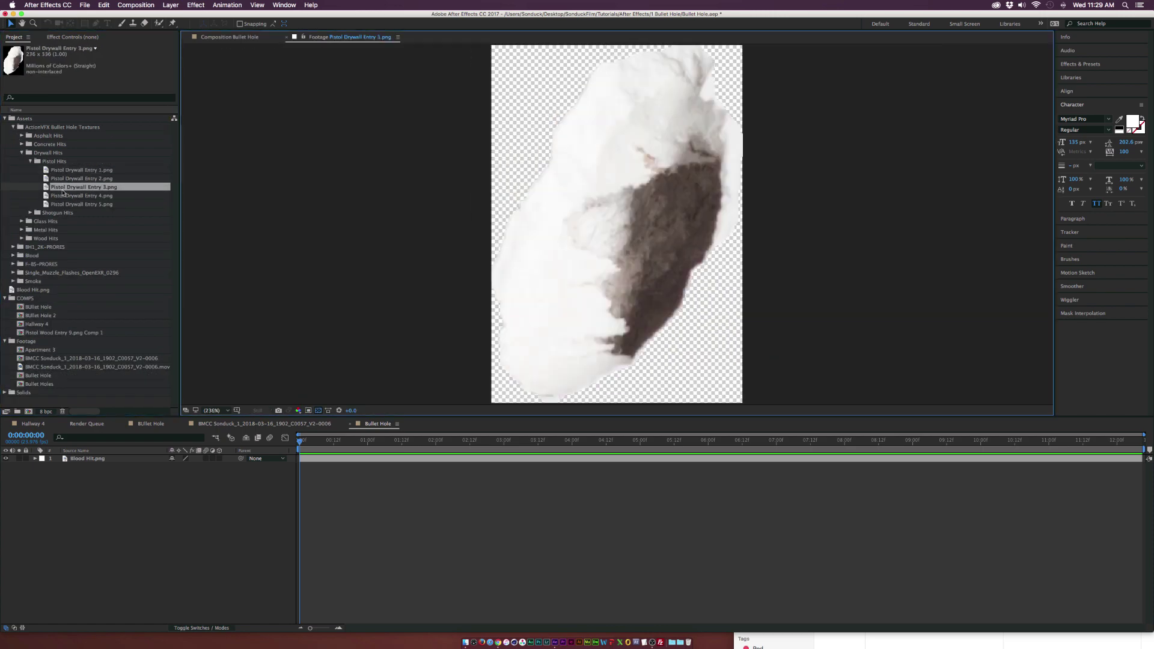
pyautogui.doubleClick(63, 196)
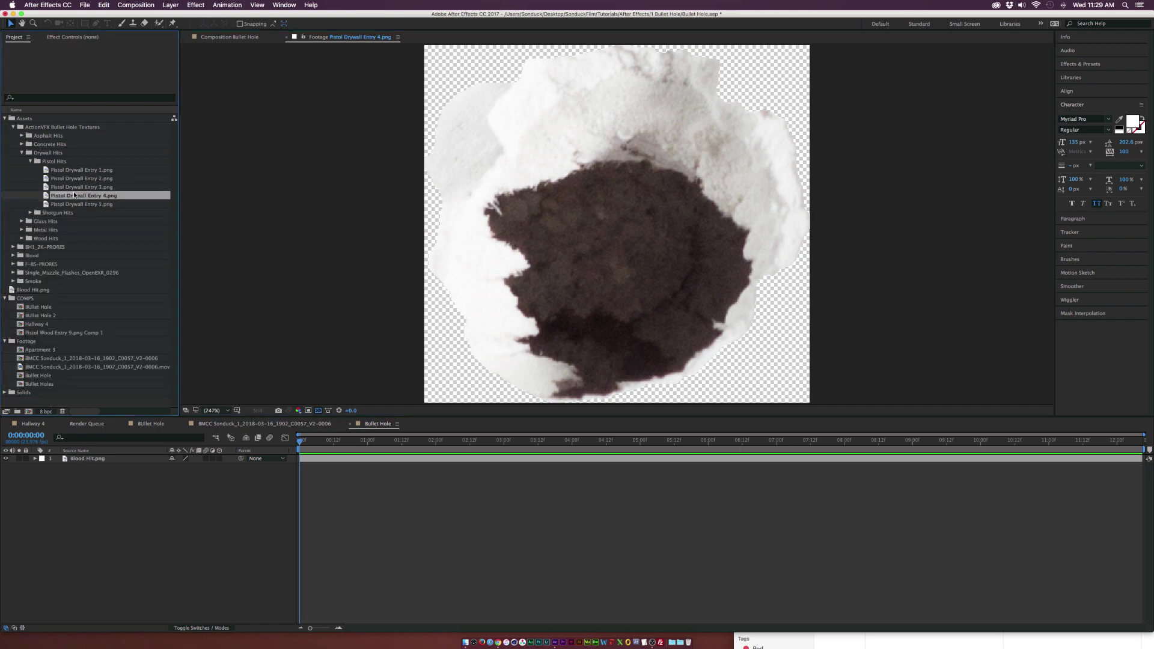
pyautogui.moveTo(51, 195); pyautogui.dragTo(119, 461)
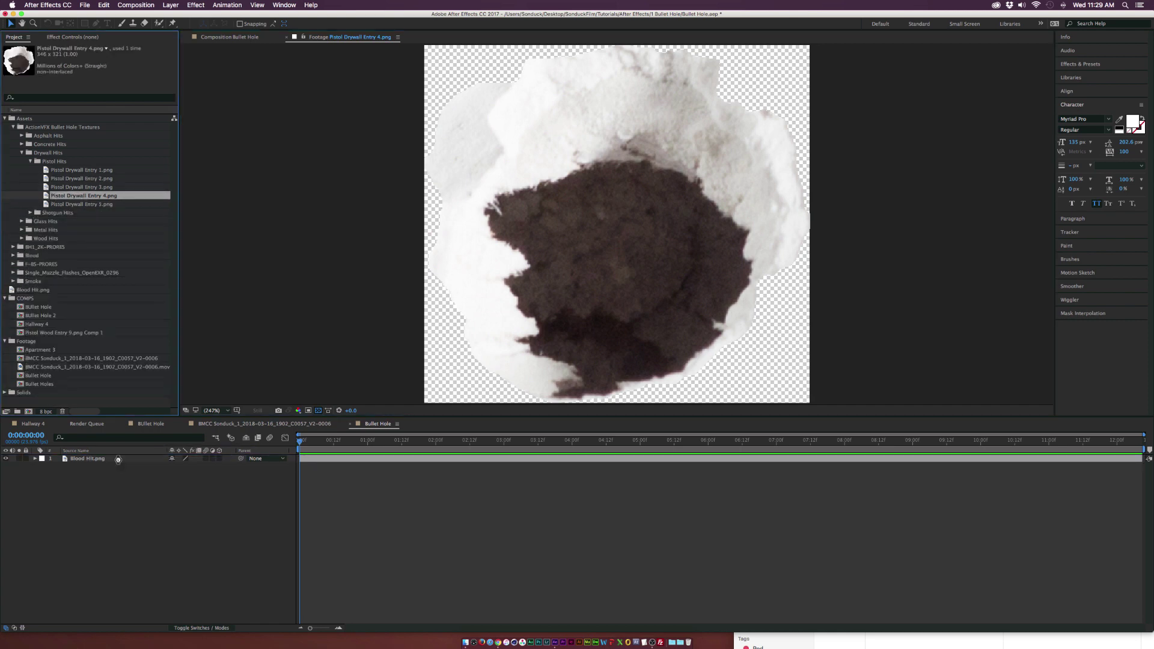
# Step: Scale the Pistol Drywall Entry 4.png layer to 12% and position it at the center of the blood splatter
pyautogui.press('s')
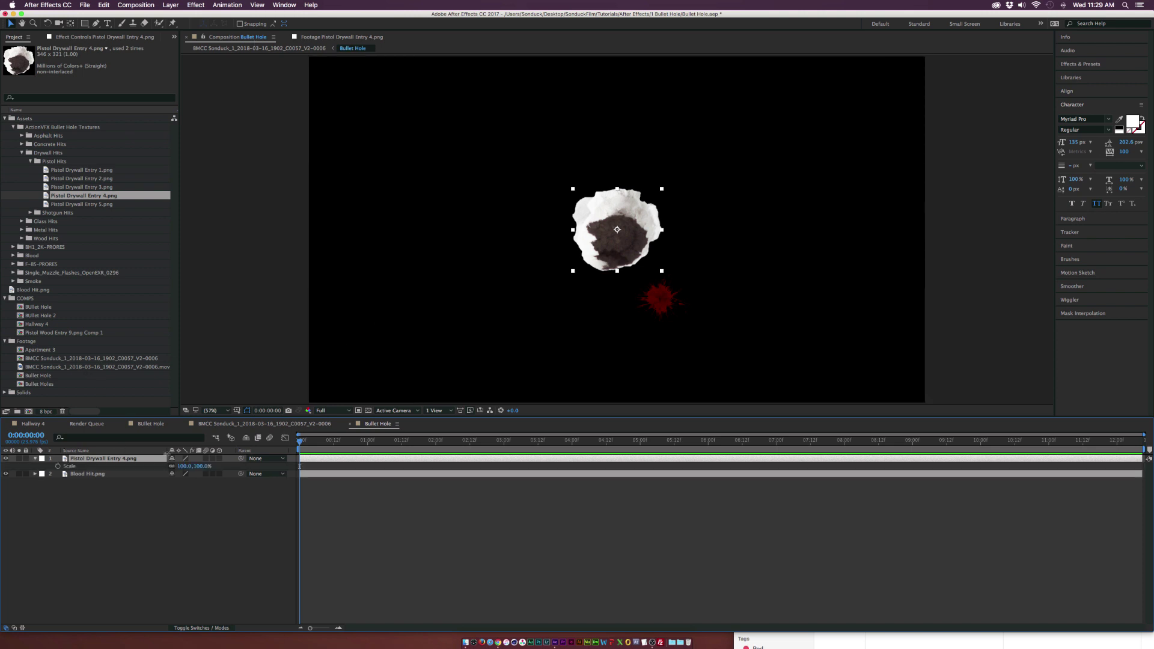
pyautogui.moveTo(180, 466); pyautogui.dragTo(128, 466)
pyautogui.press('/')
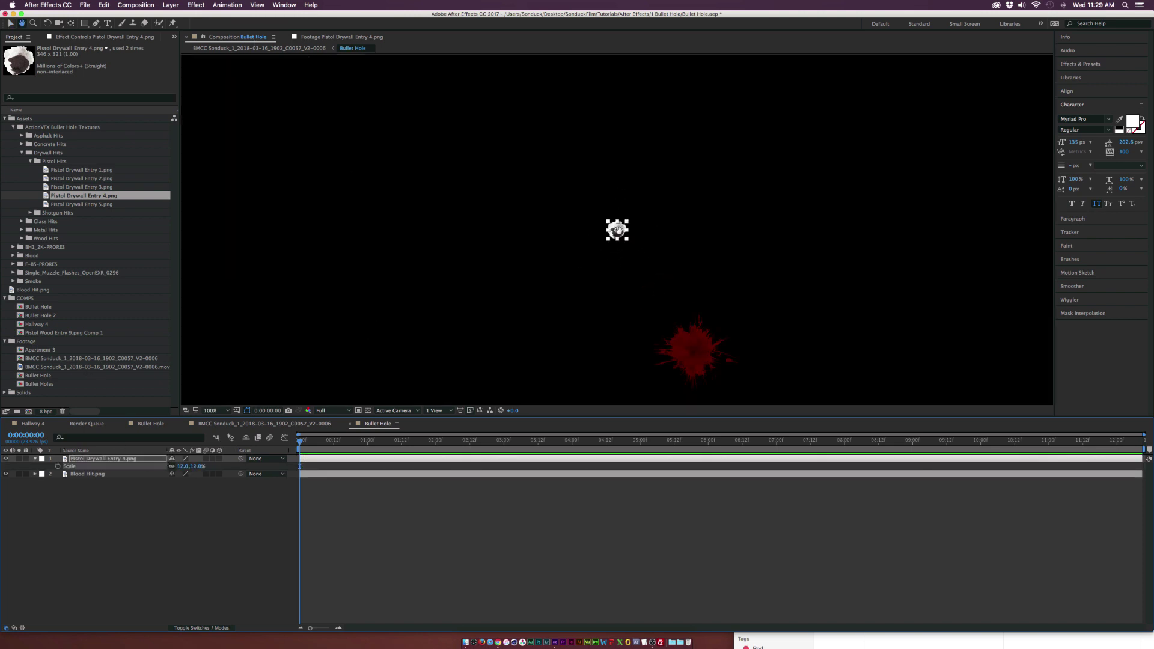
pyautogui.moveTo(629, 241); pyautogui.dragTo(693, 354)
pyautogui.click(155, 502)
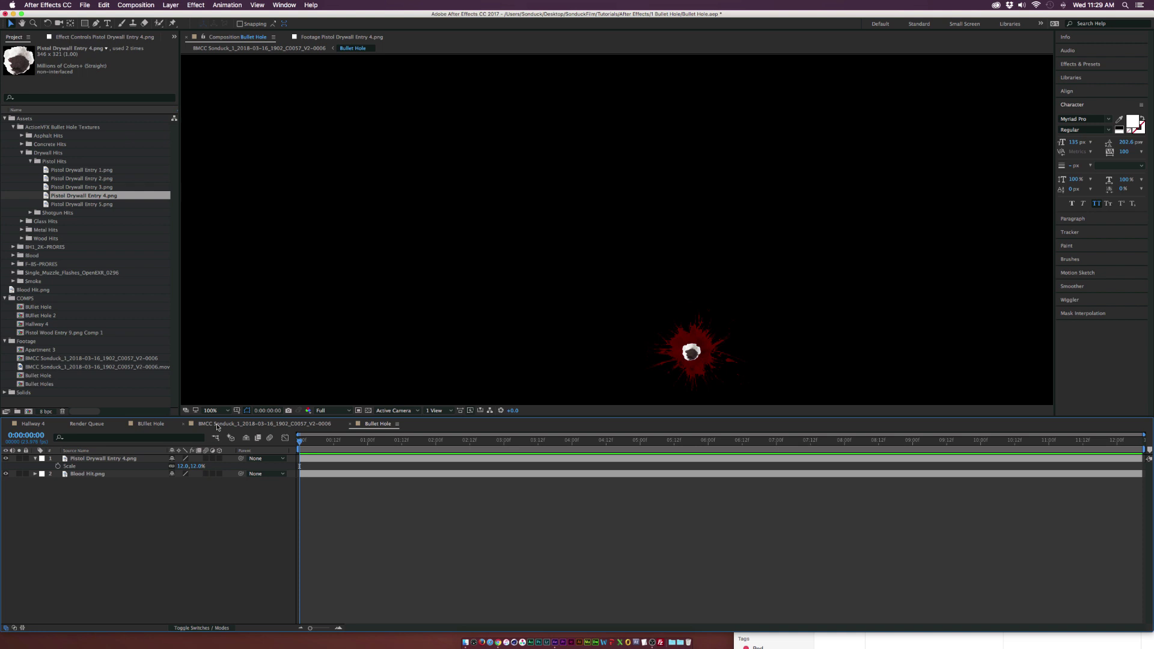
# Step: Apply the Tint color correction effect to the Pistol Drywall Entry 4.png layer
pyautogui.click(120, 458)
pyautogui.click(155, 512)
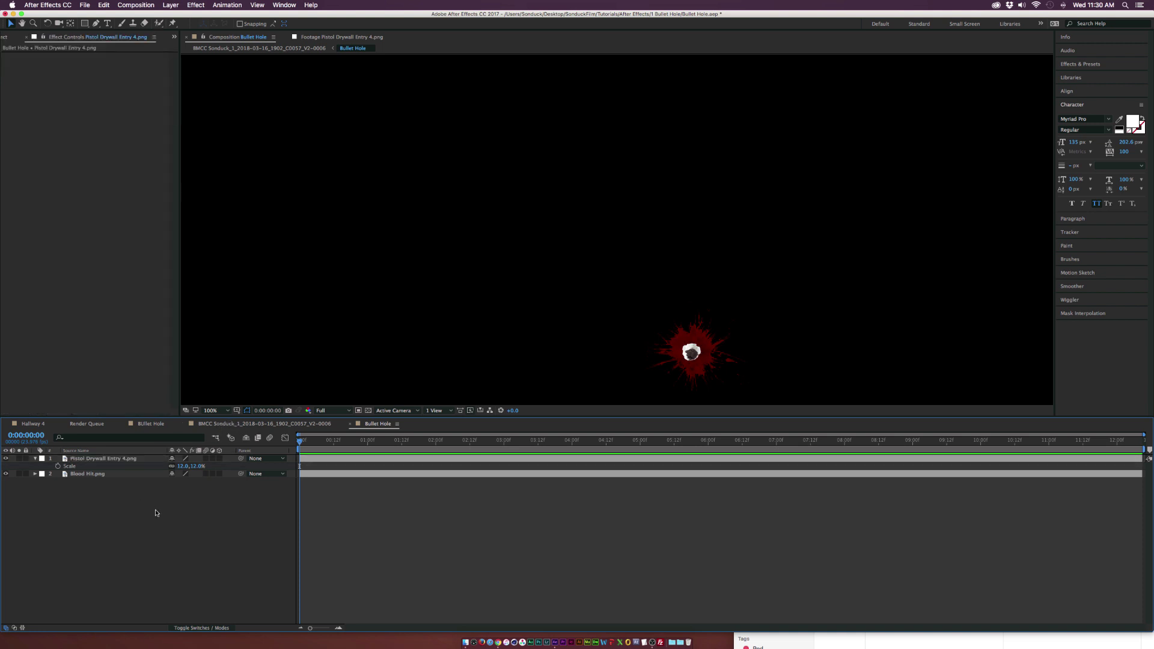
pyautogui.click(119, 460)
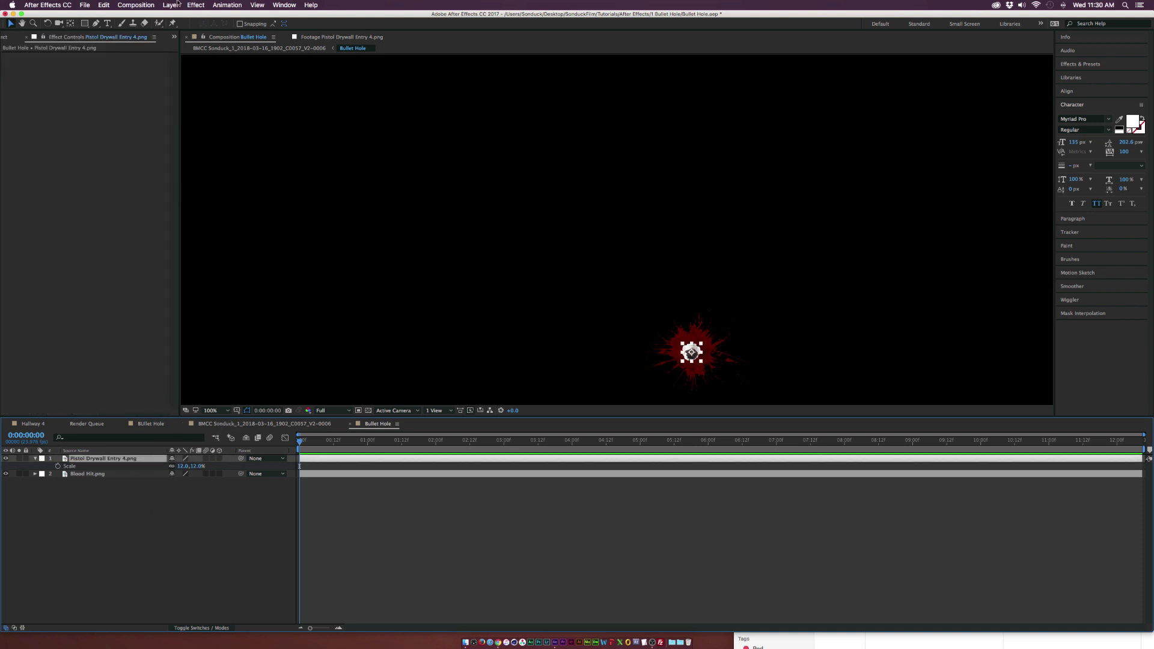
pyautogui.click(196, 5)
pyautogui.moveTo(228, 90)
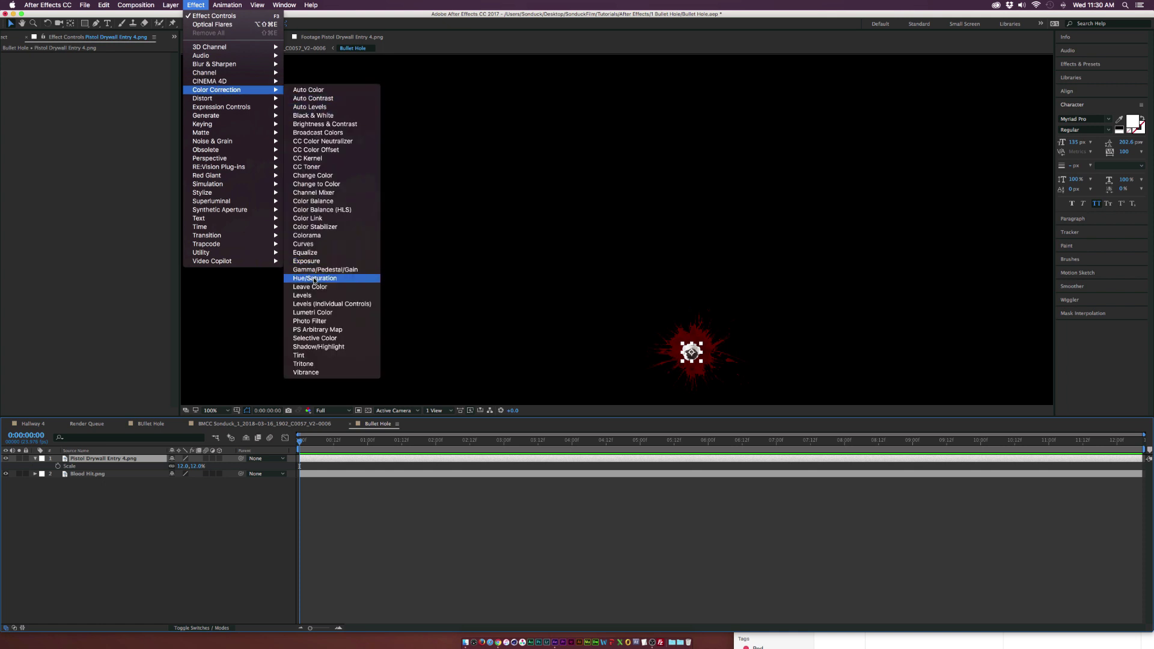
pyautogui.click(321, 356)
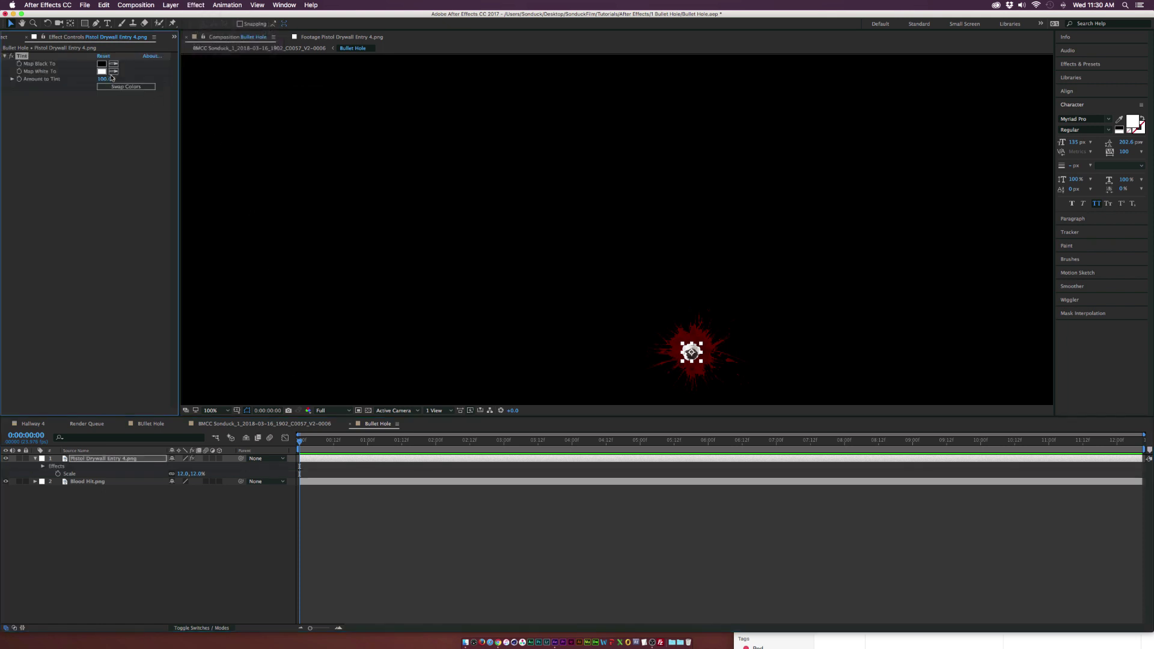
# Step: Set the Tint effect's Map White To color to a pinkish red, RGB 254, 97, 97
pyautogui.click(101, 71)
pyautogui.moveTo(108, 116); pyautogui.dragTo(80, 70)
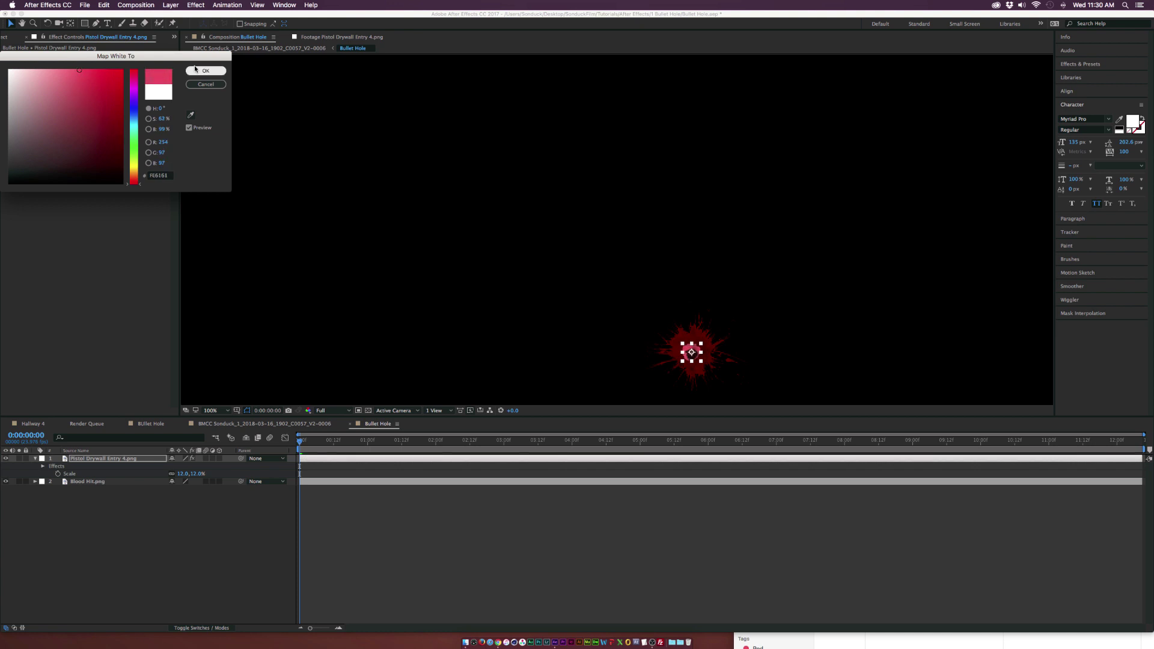
pyautogui.click(206, 70)
pyautogui.click(200, 572)
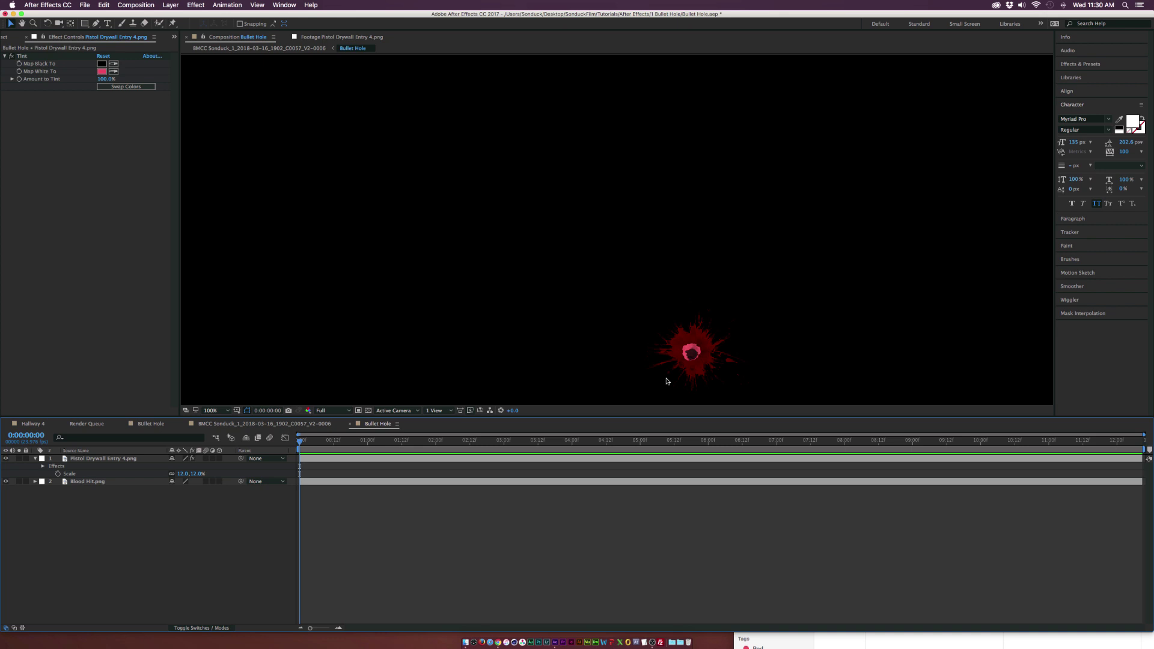
# Step: In the BMCC footage composition, scale the Bullet Hole layer to 56% and position the wound on the jacket near the actress's collar
pyautogui.click(255, 423)
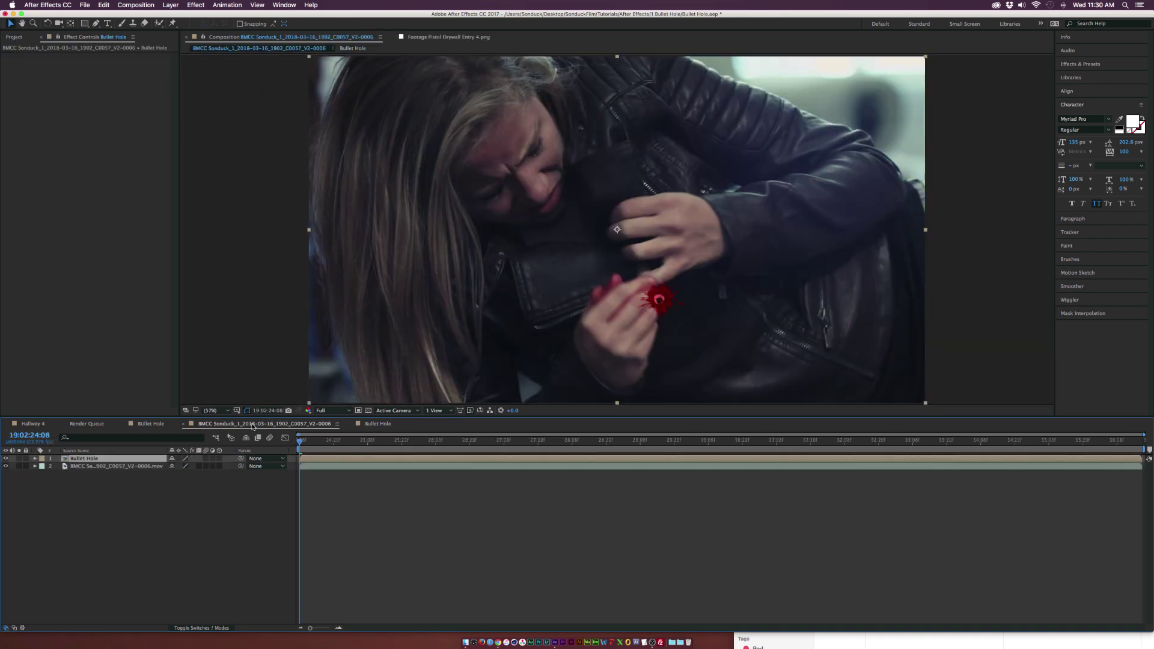
pyautogui.moveTo(658, 283); pyautogui.dragTo(611, 69)
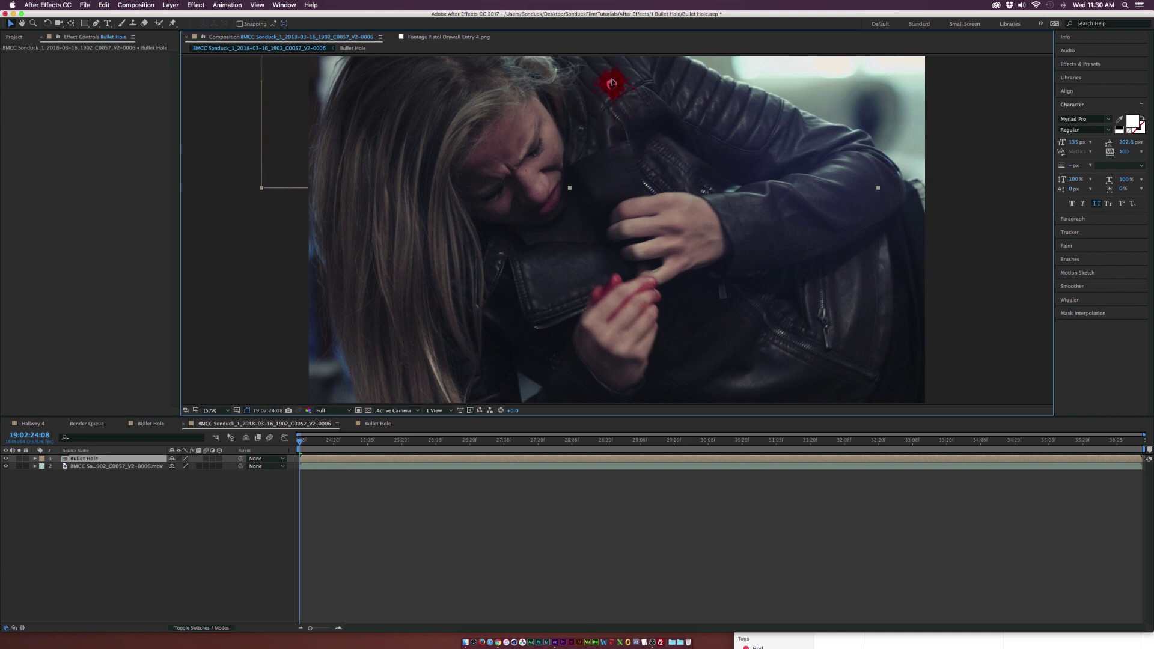
pyautogui.press('s')
pyautogui.moveTo(188, 469); pyautogui.dragTo(163, 466)
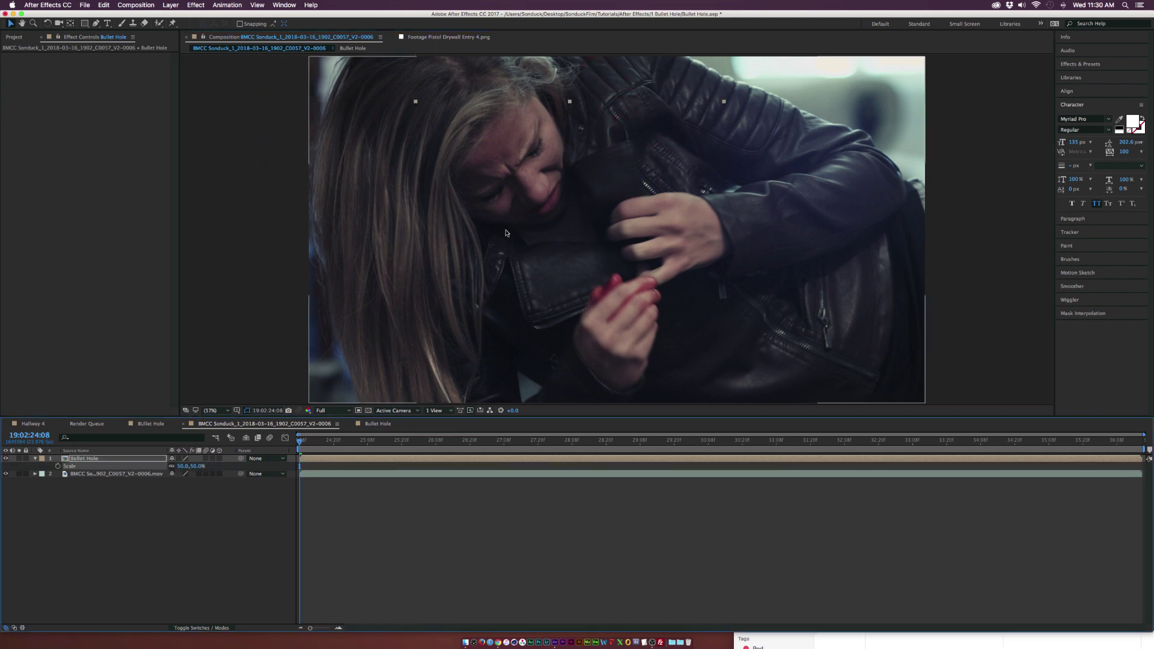
pyautogui.moveTo(635, 91); pyautogui.dragTo(660, 121)
pyautogui.click(176, 493)
pyautogui.moveTo(181, 466); pyautogui.dragTo(186, 466)
pyautogui.moveTo(656, 112); pyautogui.dragTo(649, 109)
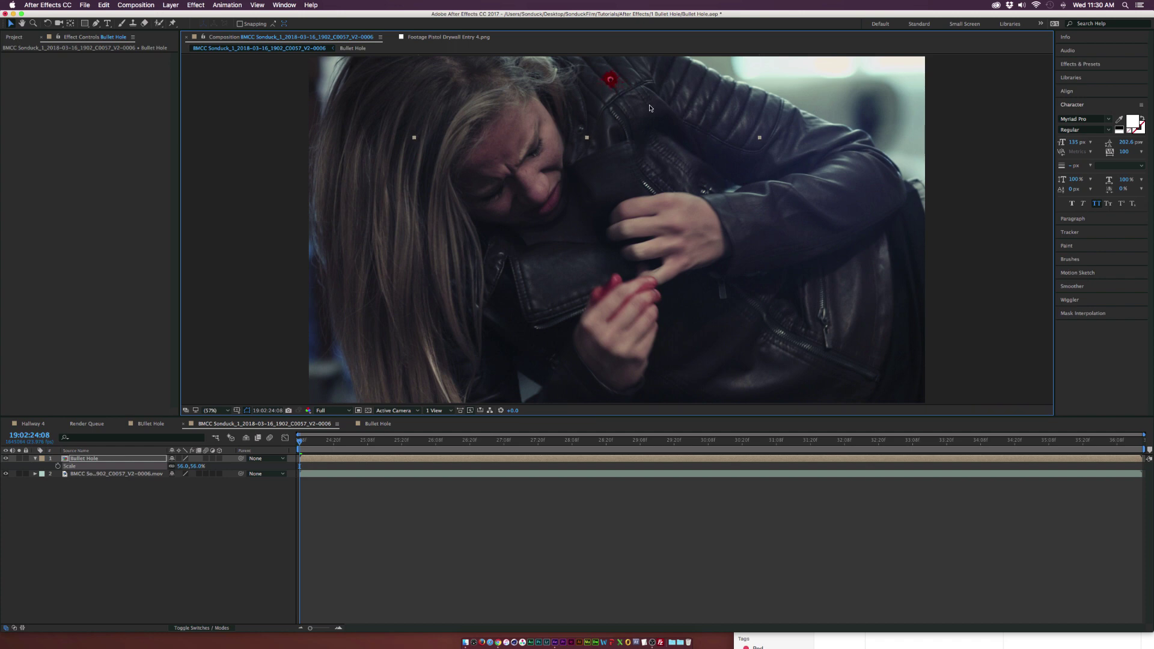
# Step: Set the Bullet Hole layer's blending mode to Soft Light
pyautogui.click(192, 627)
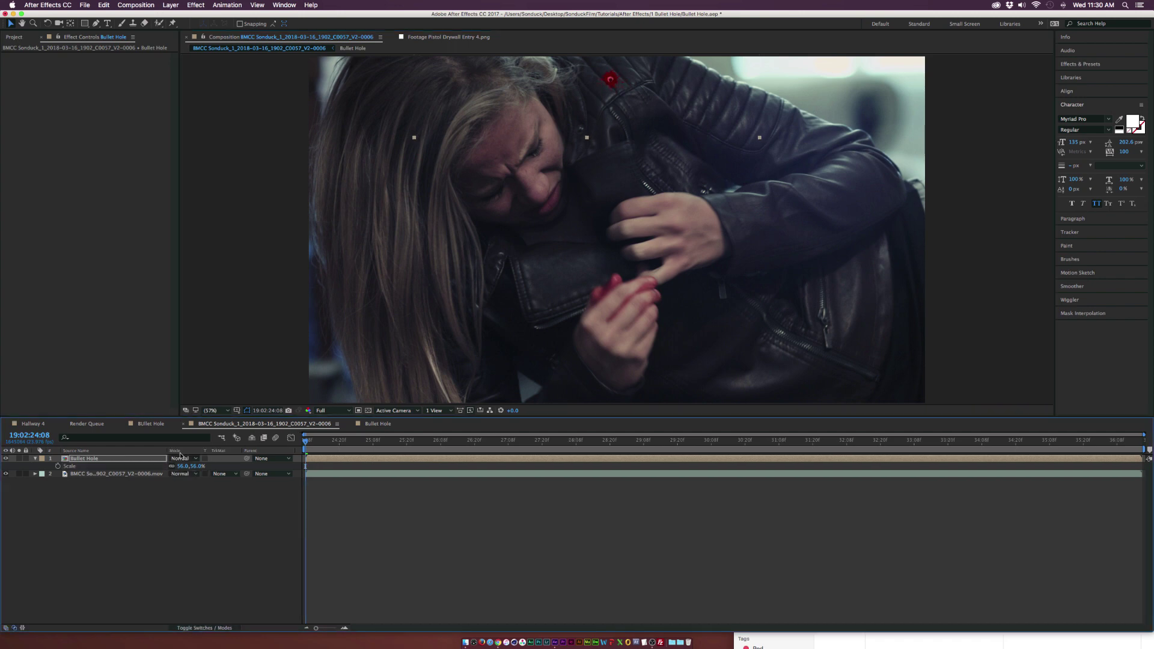
pyautogui.click(183, 457)
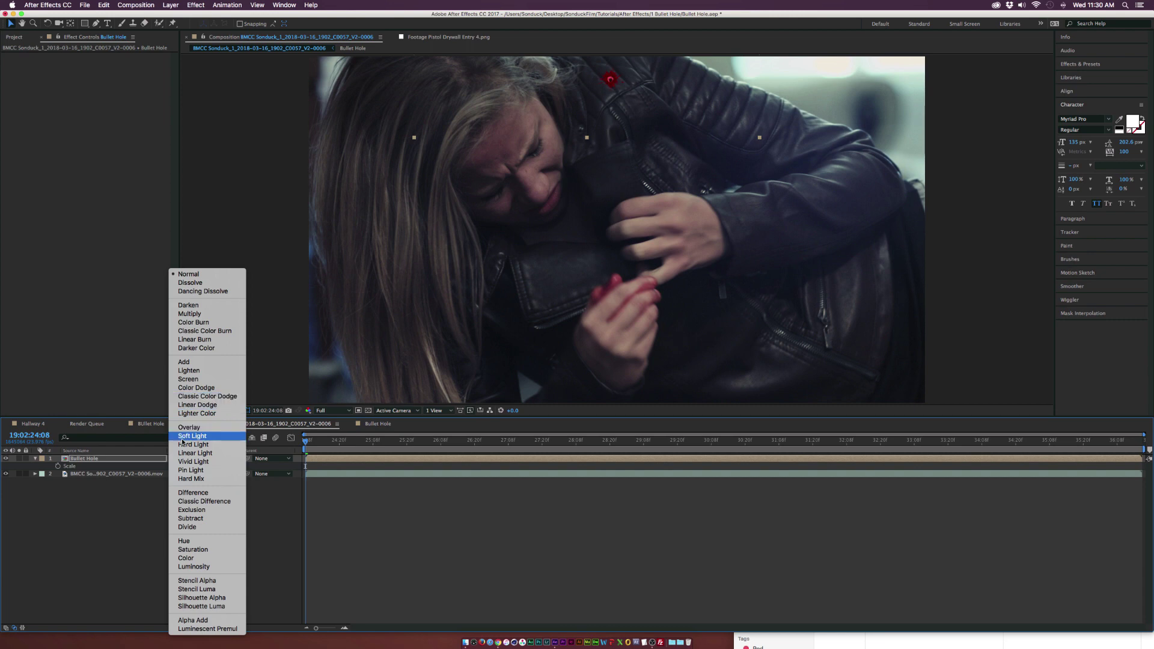
pyautogui.click(191, 437)
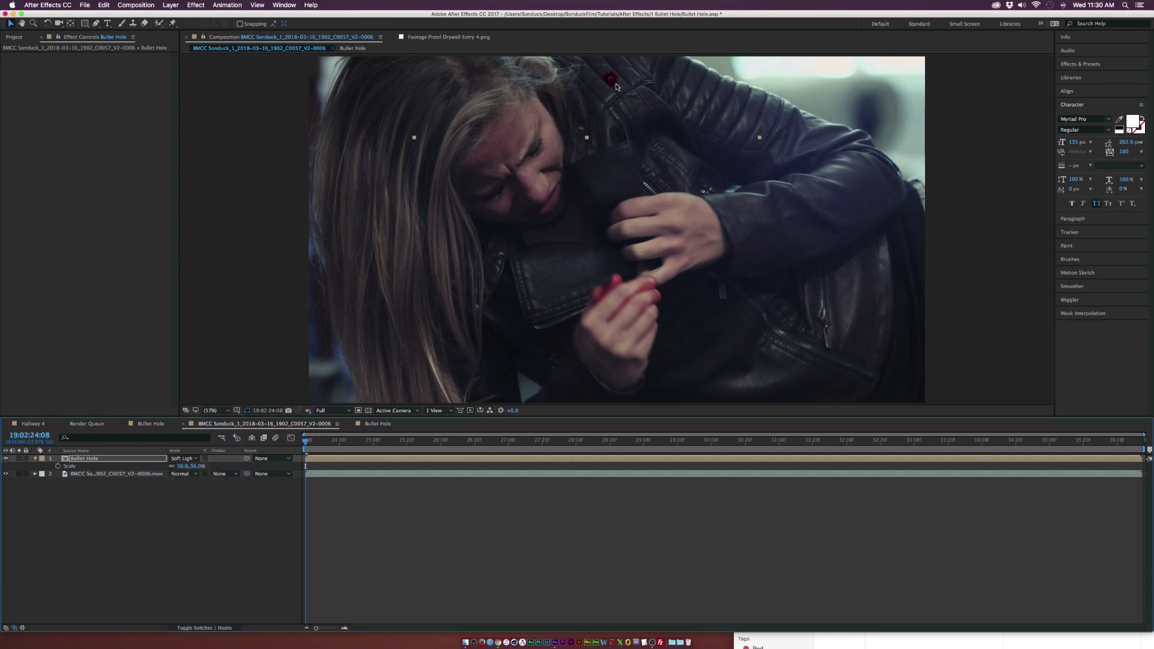
# Step: Apply the Hue/Saturation effect to the Bullet Hole layer and set Master Saturation to -40
pyautogui.click(84, 458)
pyautogui.click(196, 5)
pyautogui.moveTo(228, 90)
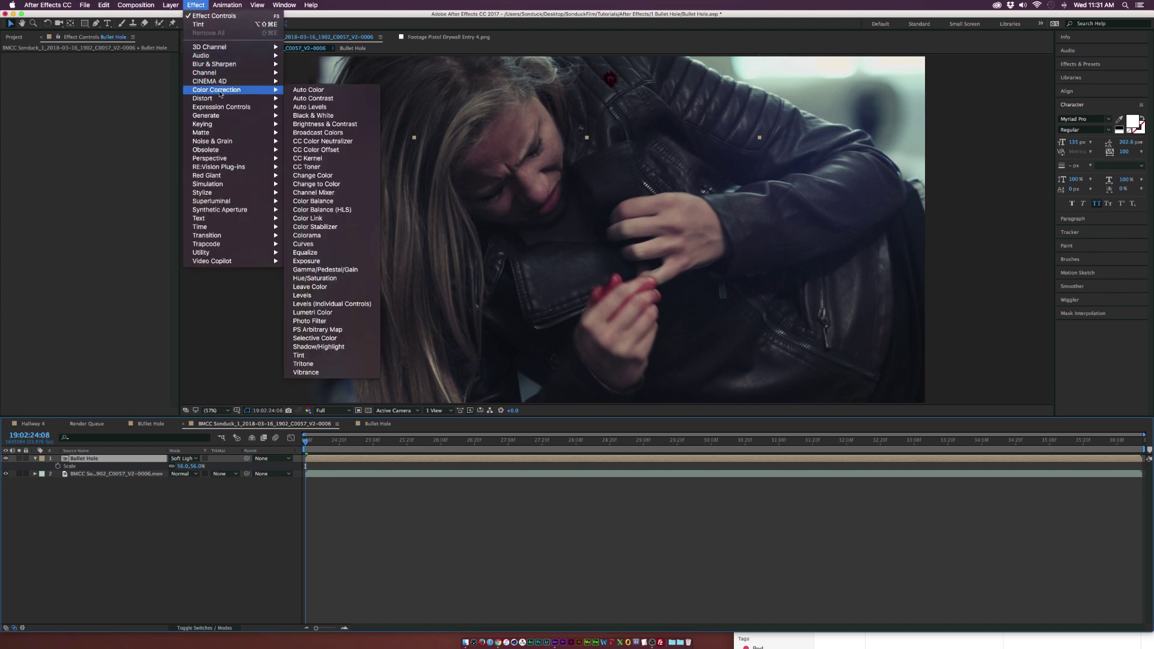
pyautogui.click(335, 278)
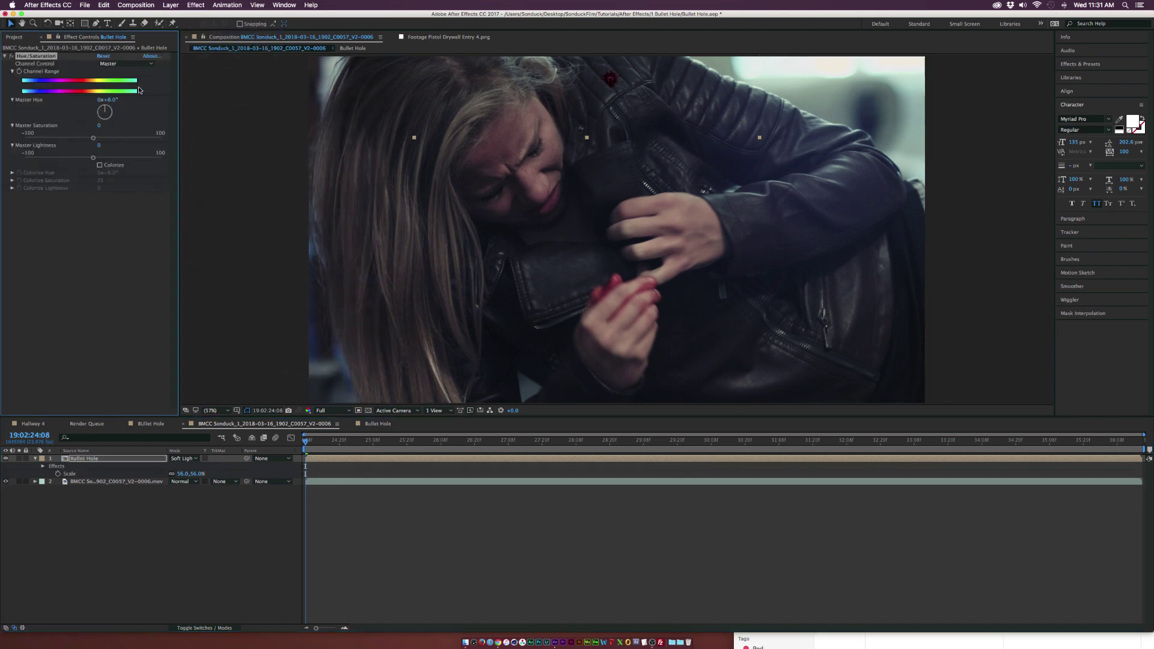
pyautogui.click(74, 137)
pyautogui.moveTo(67, 140); pyautogui.dragTo(65, 140)
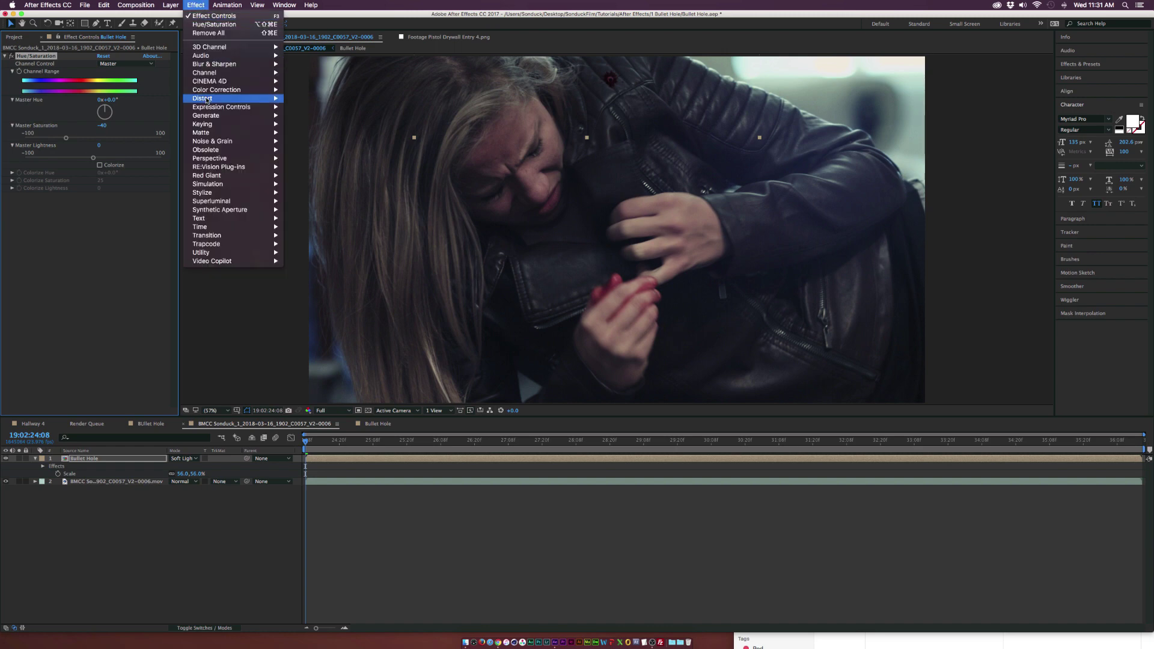
# Step: Add a Curves effect to the Bullet Hole layer and bow the Red channel's curve downward
pyautogui.moveTo(253, 89)
pyautogui.click(302, 244)
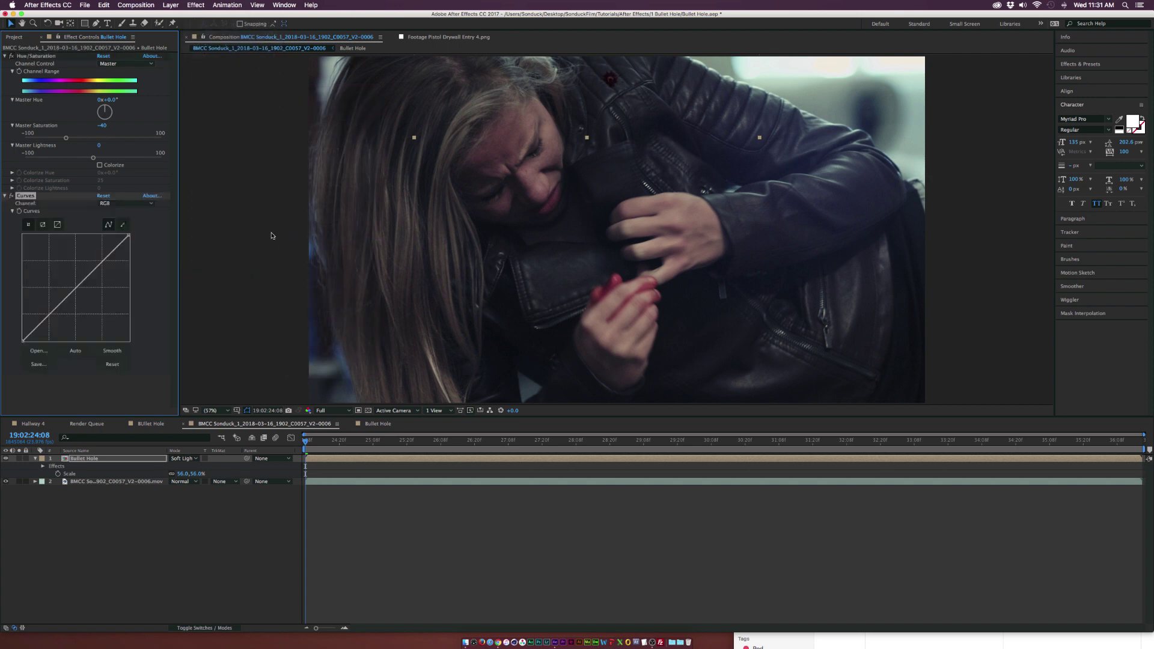
pyautogui.click(123, 203)
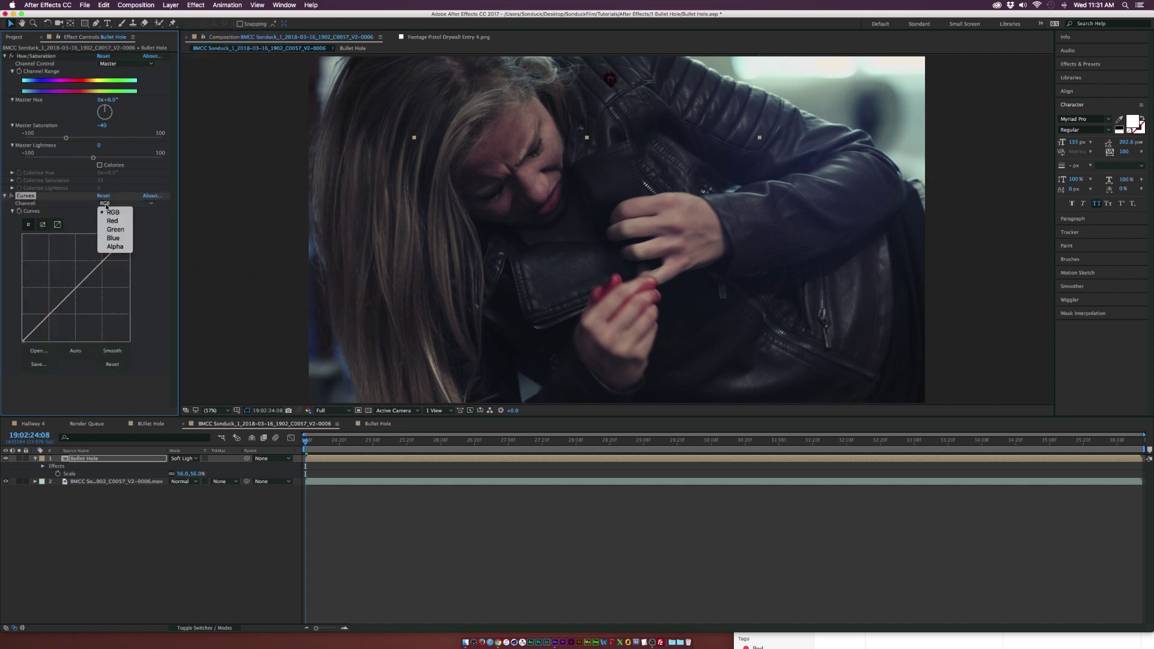
pyautogui.click(115, 216)
pyautogui.moveTo(53, 313); pyautogui.dragTo(64, 324)
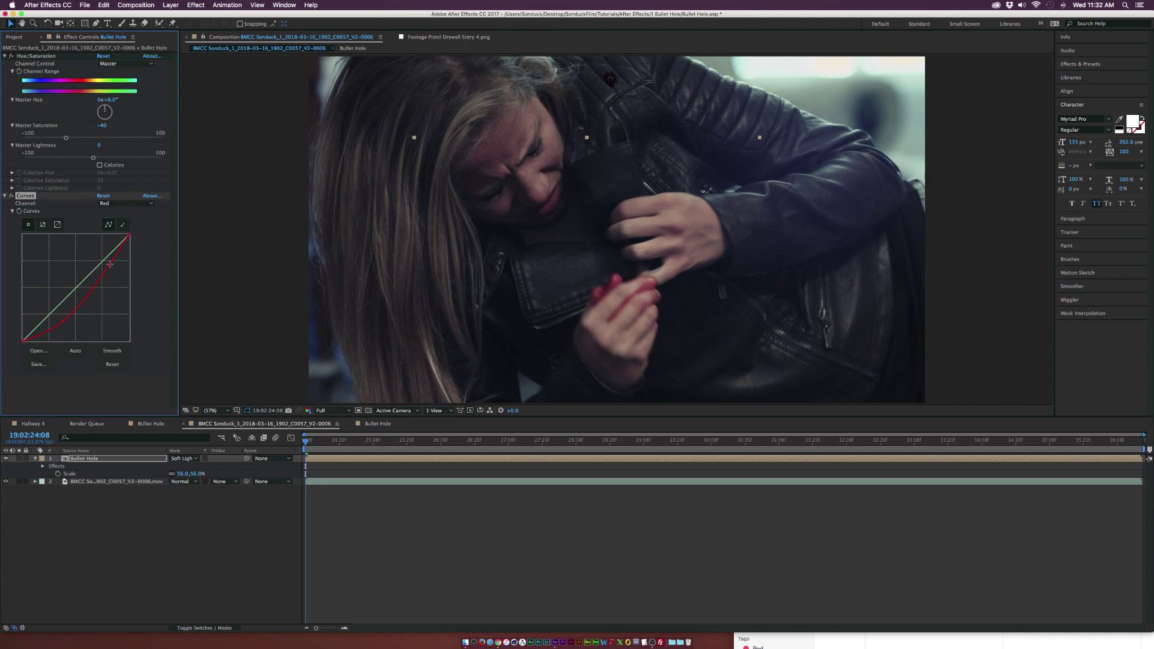
# Step: Raise the Green and Blue channel curves slightly in the Bullet Hole layer's Curves effect
pyautogui.click(117, 203)
pyautogui.click(109, 231)
pyautogui.moveTo(75, 289)
pyautogui.mouseDown()
pyautogui.moveTo(64, 274)
pyautogui.moveTo(72, 289)
pyautogui.mouseUp()
pyautogui.click(125, 204)
pyautogui.click(109, 238)
pyautogui.scroll(2, 647, 296)
pyautogui.moveTo(553, 234); pyautogui.dragTo(541, 355)
pyautogui.moveTo(74, 292)
pyautogui.mouseDown()
pyautogui.moveTo(89, 311)
pyautogui.moveTo(58, 280)
pyautogui.moveTo(67, 286)
pyautogui.mouseUp()
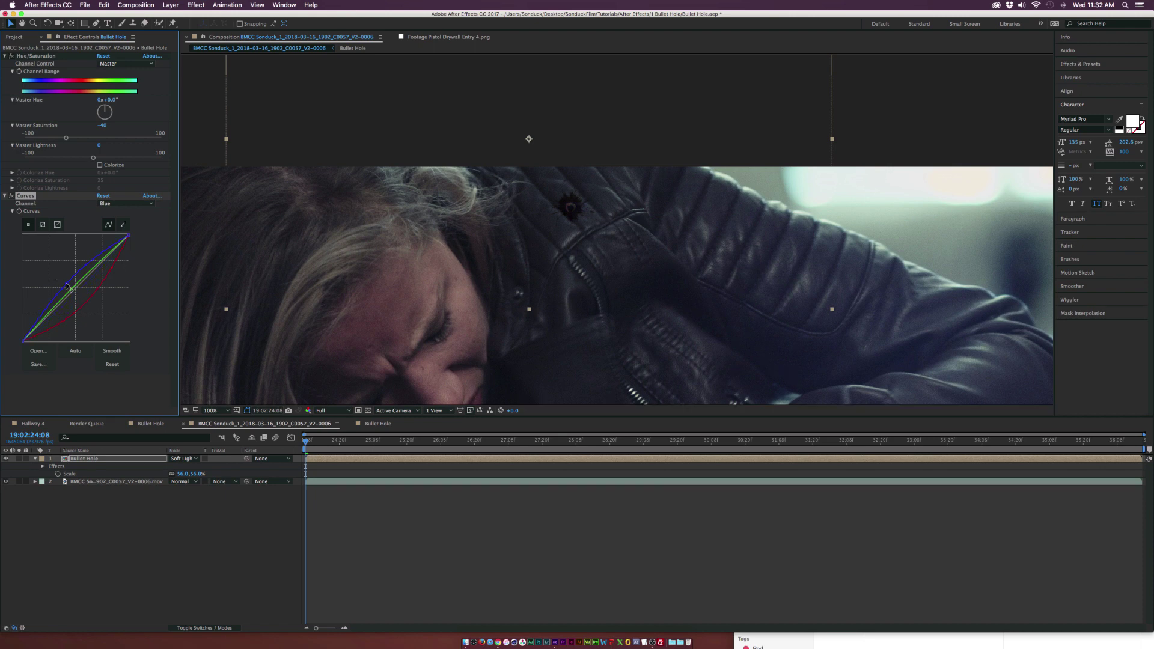
# Step: Add the Lumetri Color effect to the Bullet Hole layer and adjust its Midtones, Highlights and Shadows color wheels
pyautogui.click(198, 5)
pyautogui.moveTo(253, 90)
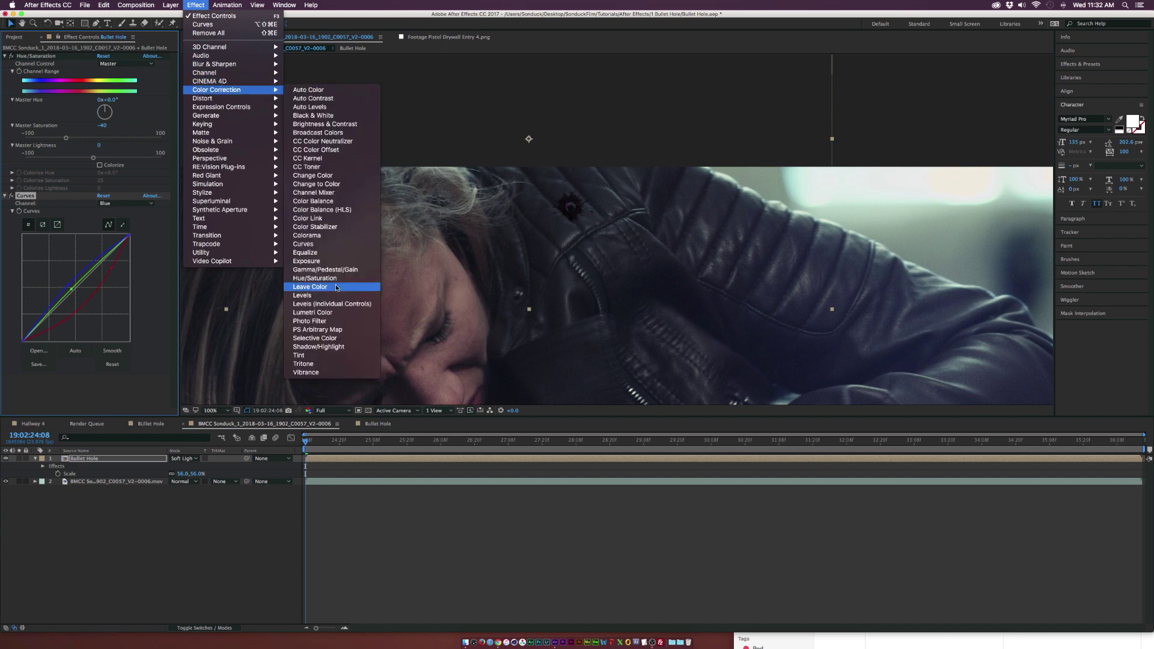
pyautogui.click(312, 312)
pyautogui.scroll(-1, 50, 375)
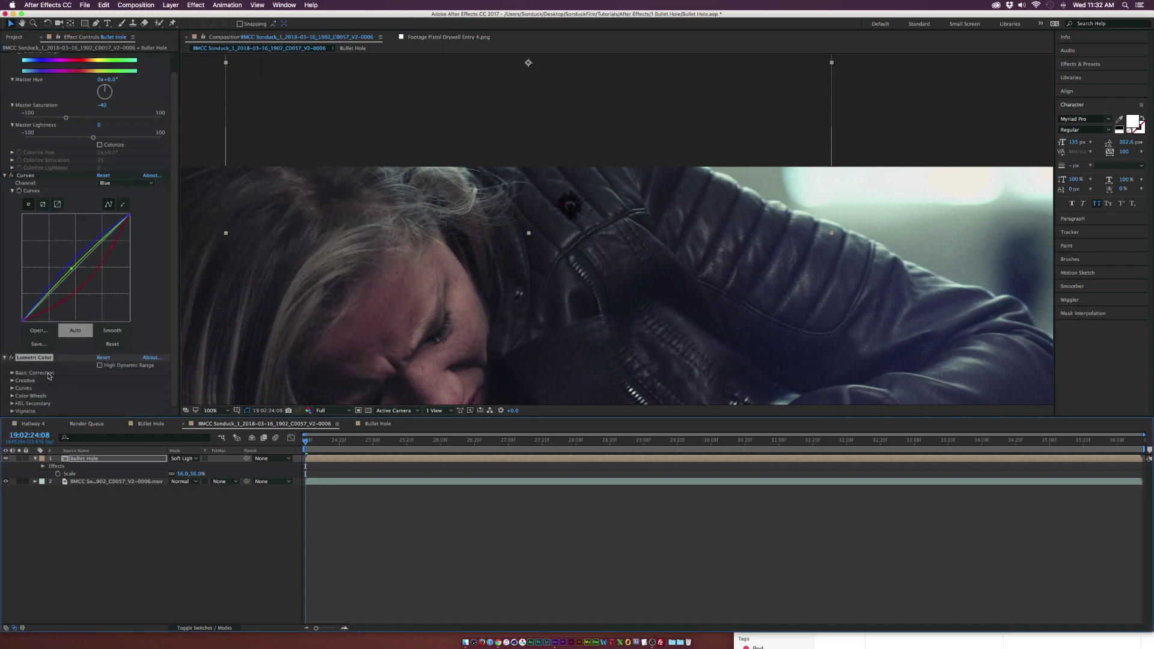
pyautogui.click(12, 396)
pyautogui.scroll(-4, 35, 380)
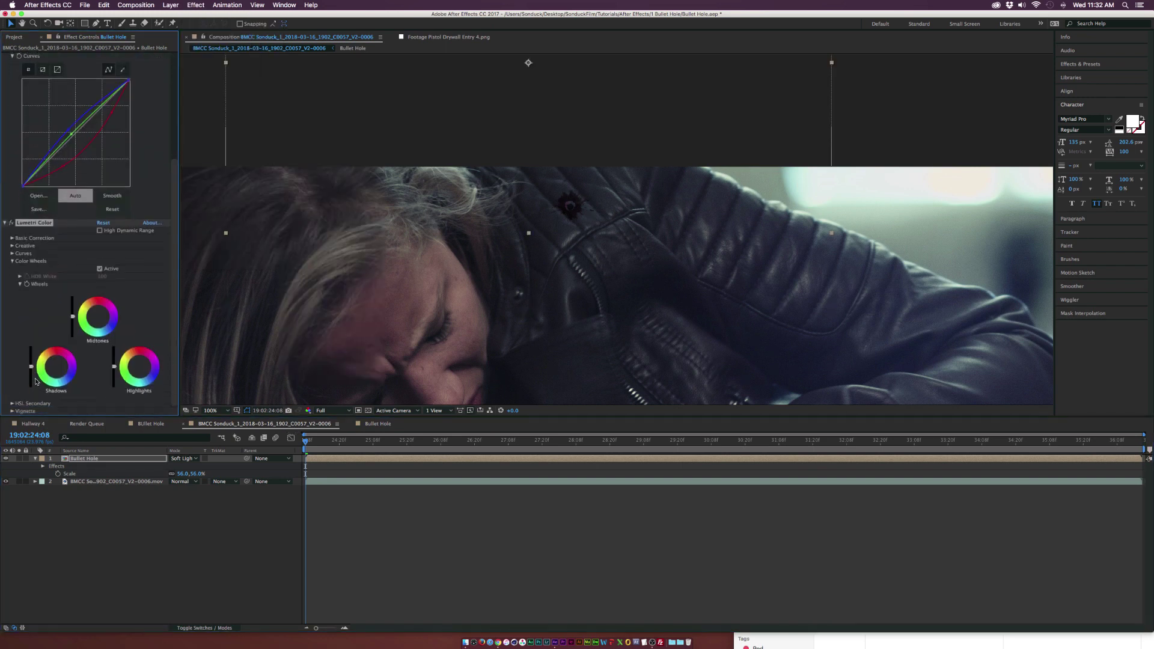
pyautogui.click(96, 315)
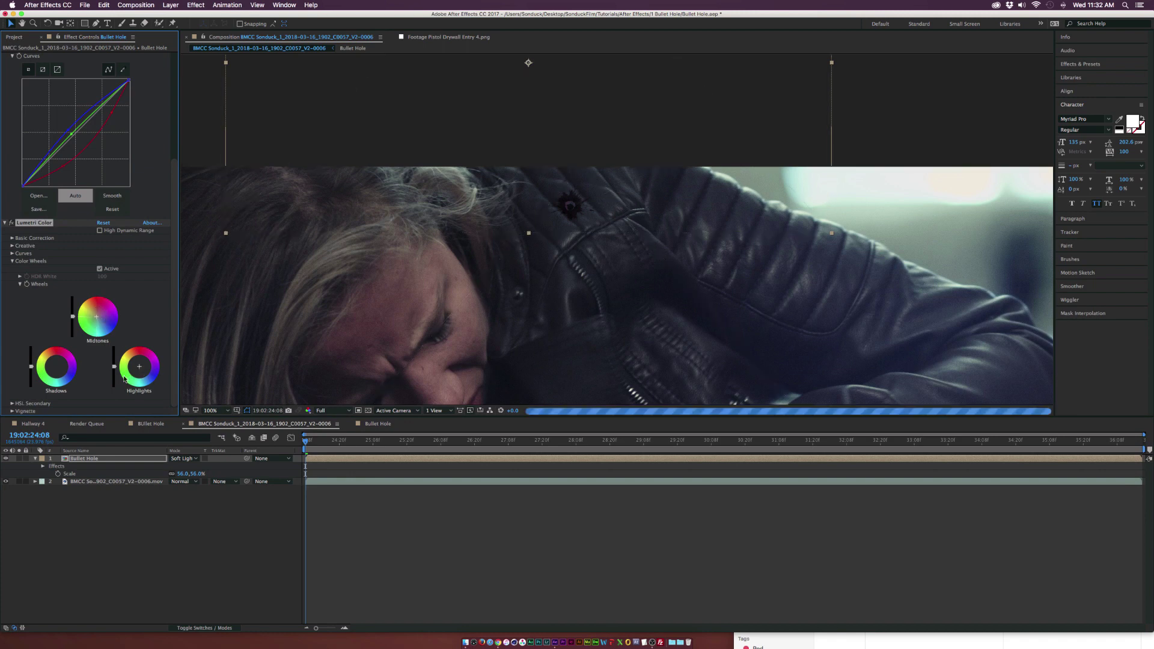
pyautogui.click(141, 367)
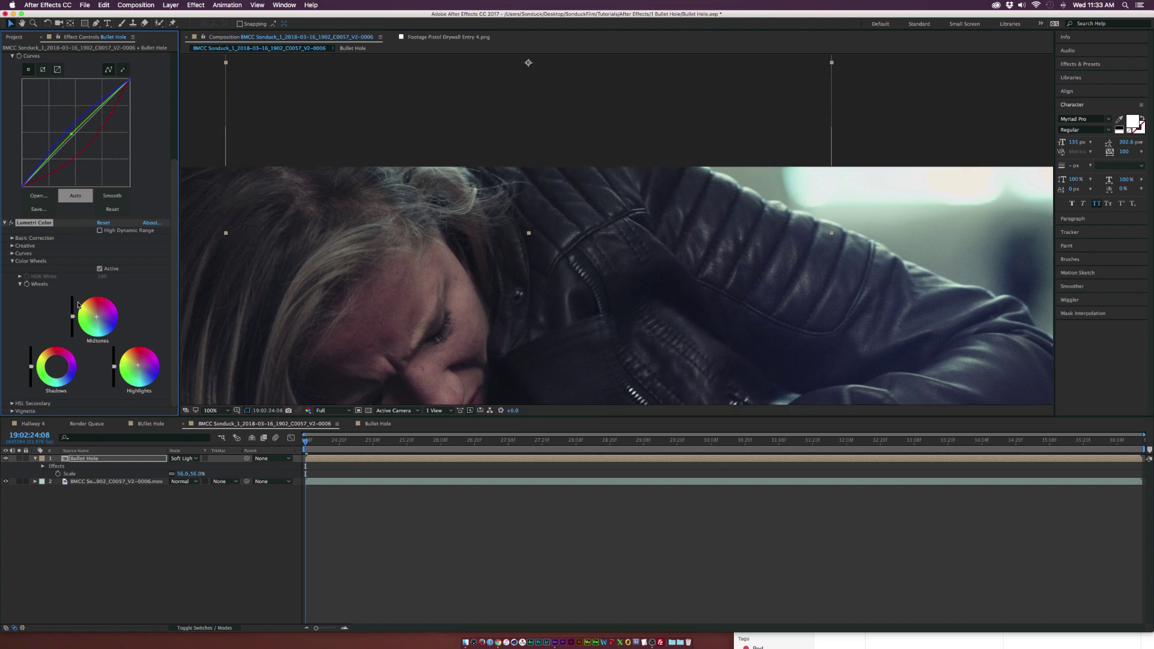
pyautogui.click(56, 367)
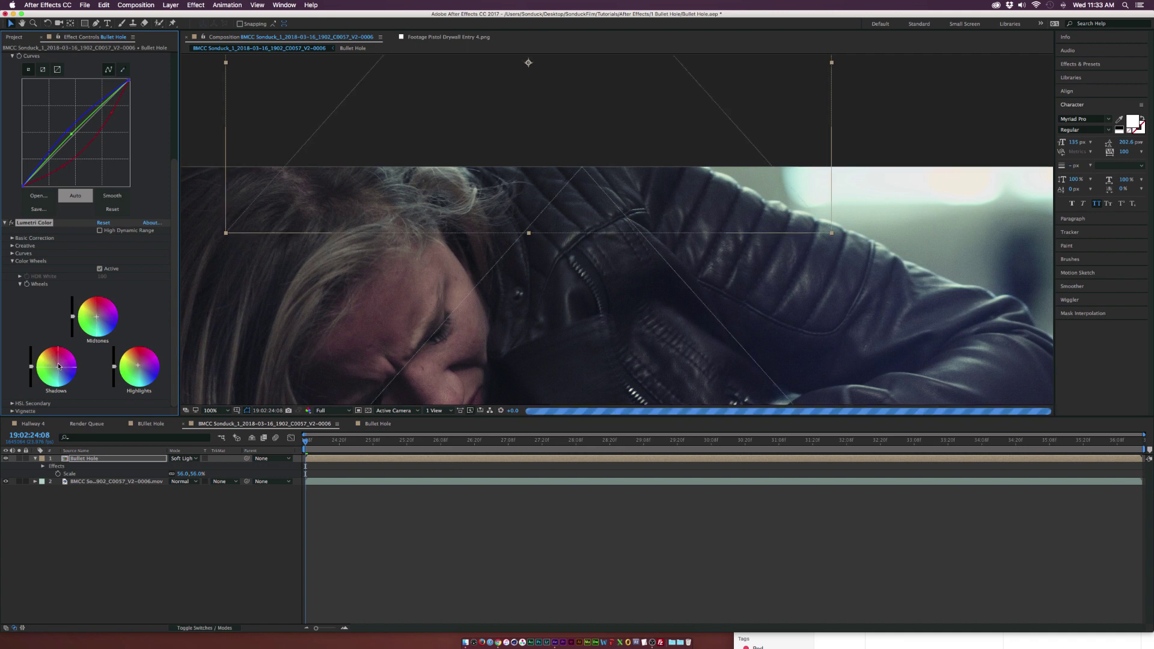
pyautogui.click(12, 224)
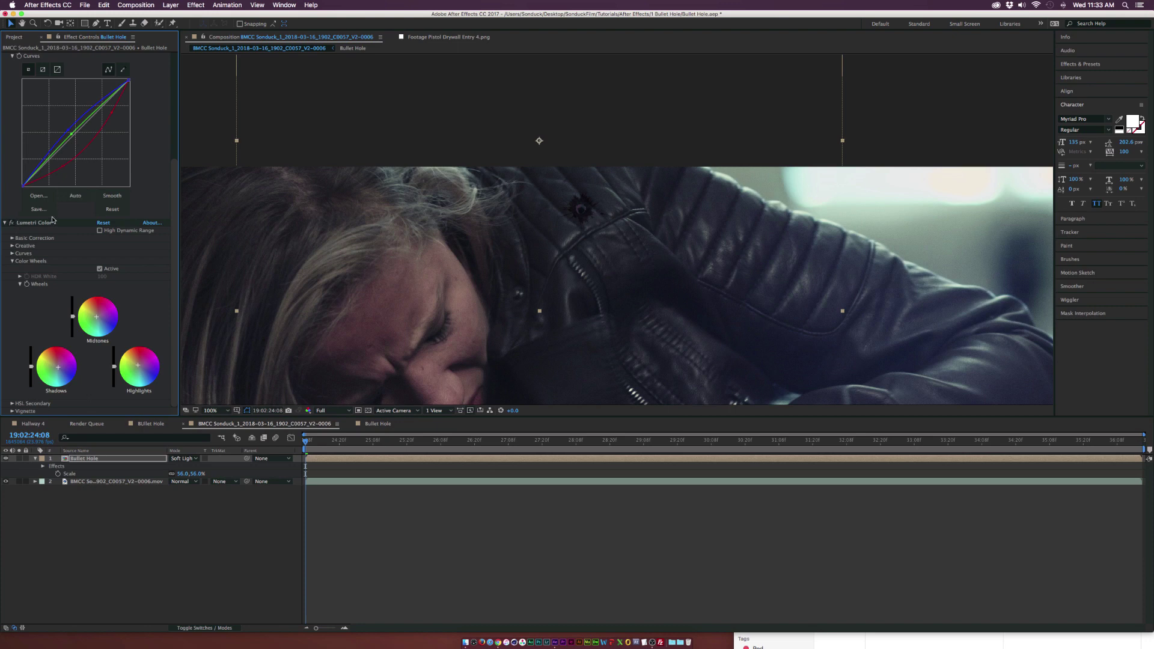
# Step: Collapse the existing color effects, then add Gaussian Blur with Blurriness 6.8 and Repeat Edge Pixels enabled
pyautogui.scroll(5, 12, 224)
pyautogui.click(5, 56)
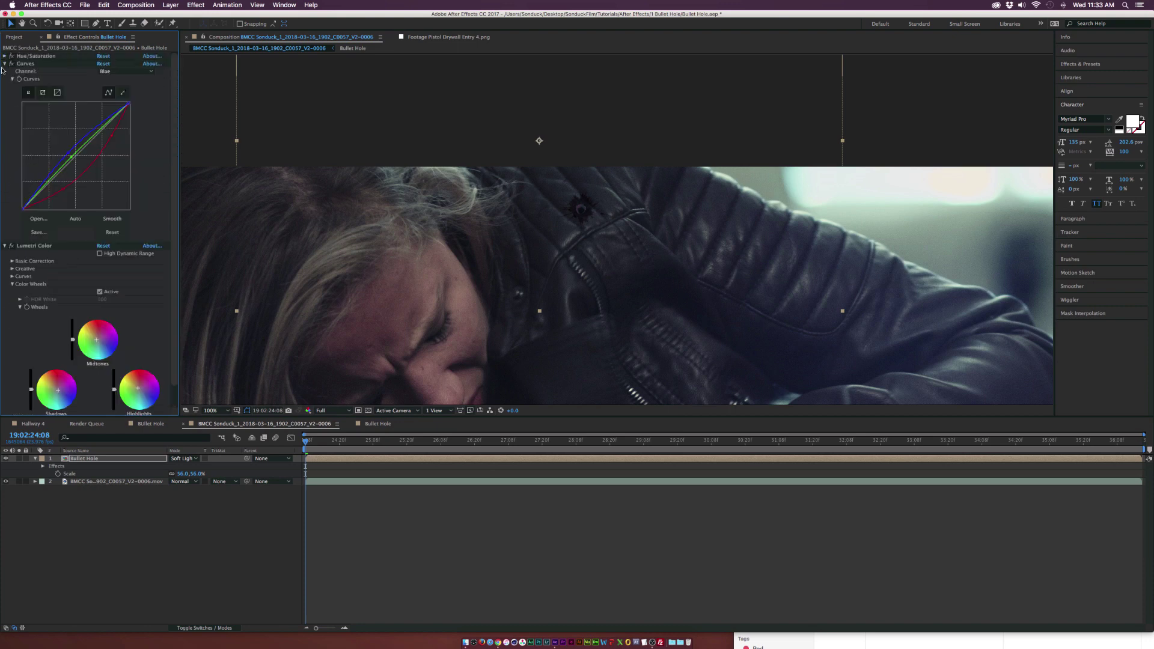
pyautogui.click(5, 64)
pyautogui.click(4, 71)
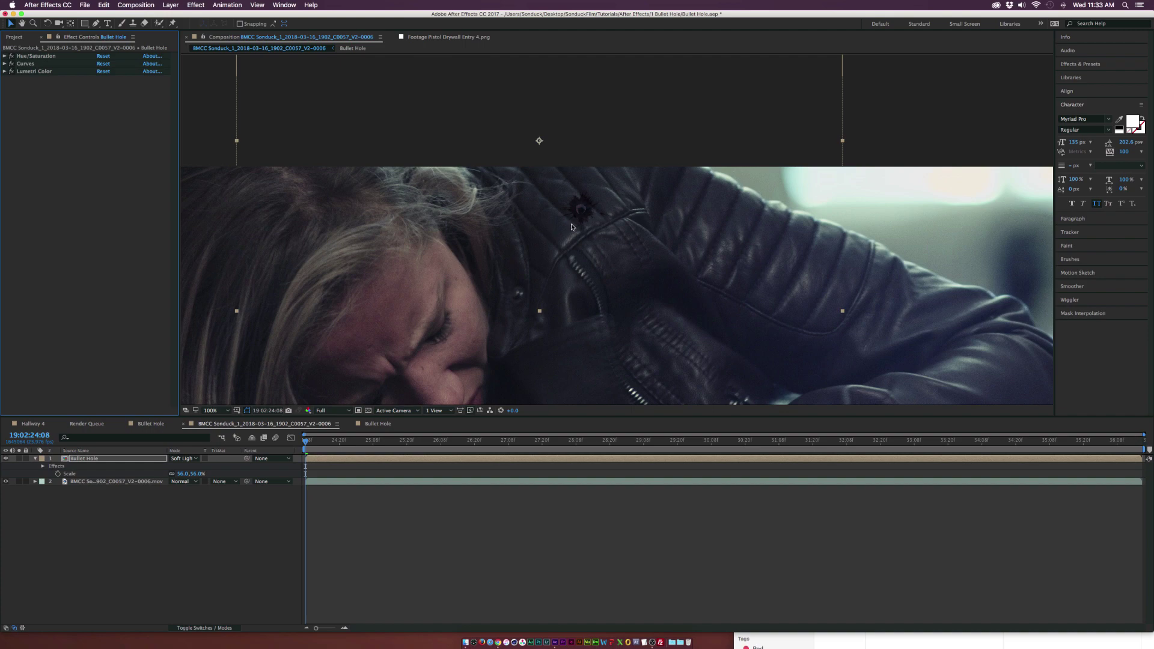
pyautogui.click(195, 5)
pyautogui.moveTo(229, 64)
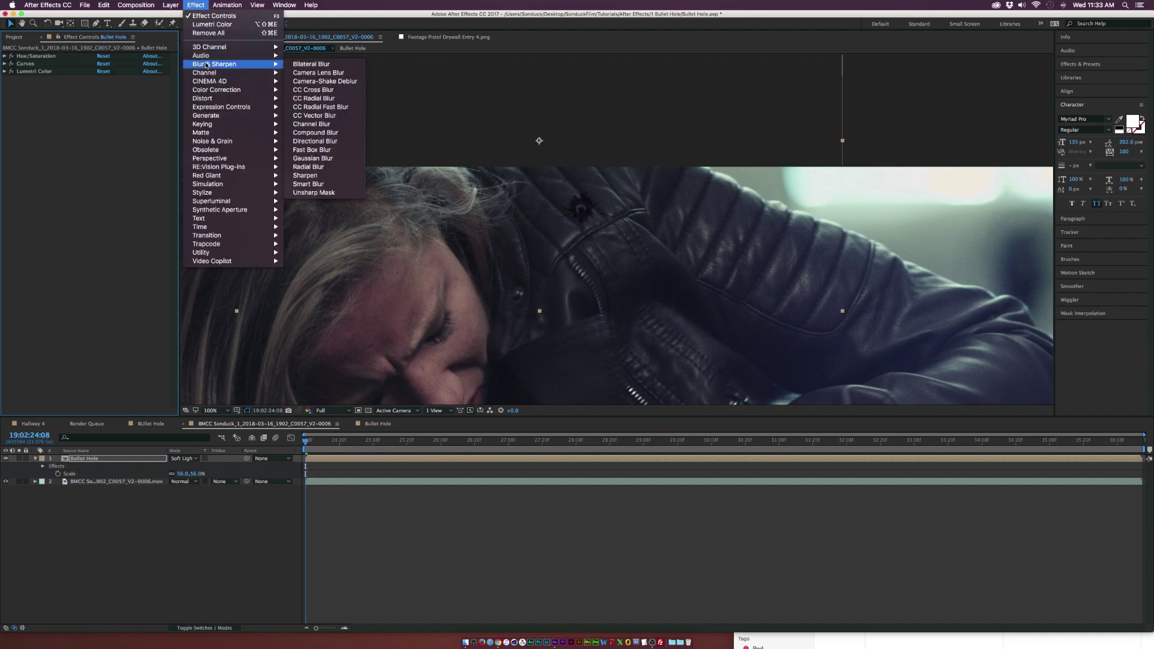
pyautogui.click(313, 158)
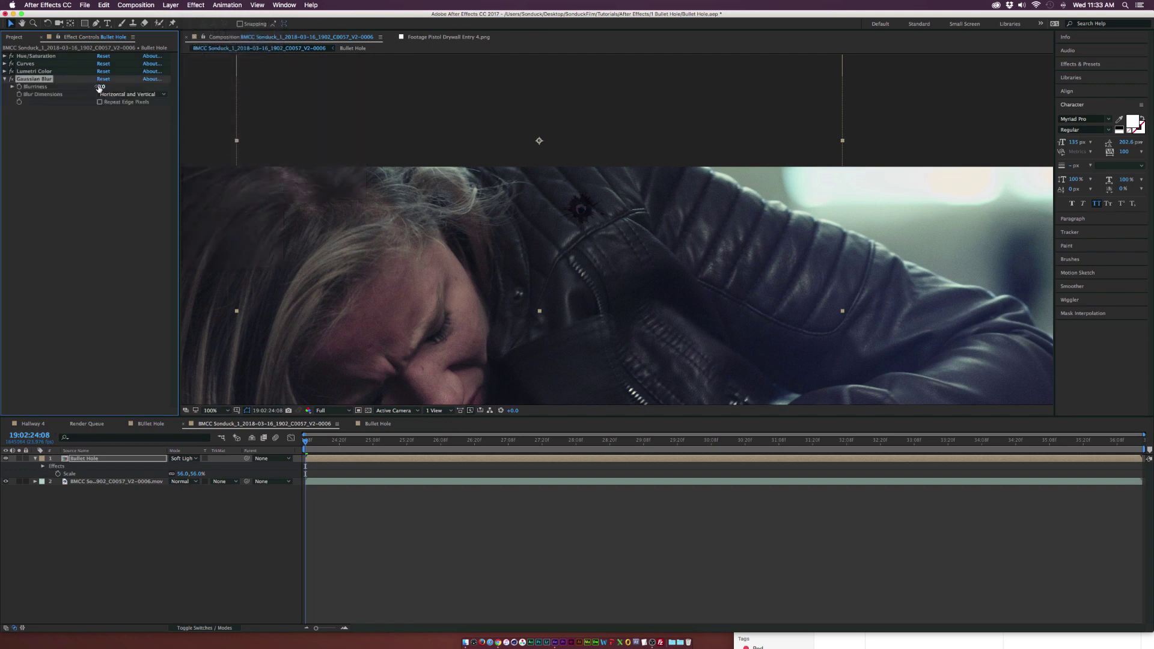
pyautogui.moveTo(100, 88); pyautogui.dragTo(129, 86)
pyautogui.click(99, 101)
# Step: Add a second Curves effect to the Bullet Hole layer, slightly lifting the RGB black point and anchoring the curve's midpoint
pyautogui.press(',')
pyautogui.click(211, 410)
pyautogui.click(213, 418)
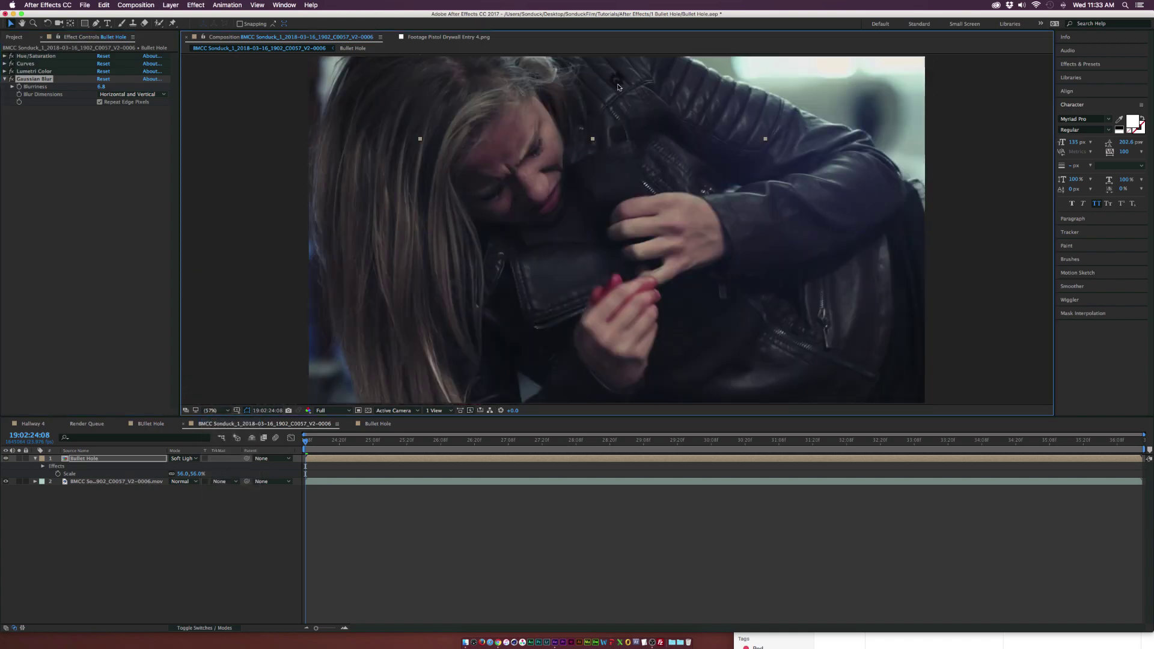
pyautogui.click(198, 5)
pyautogui.moveTo(216, 89)
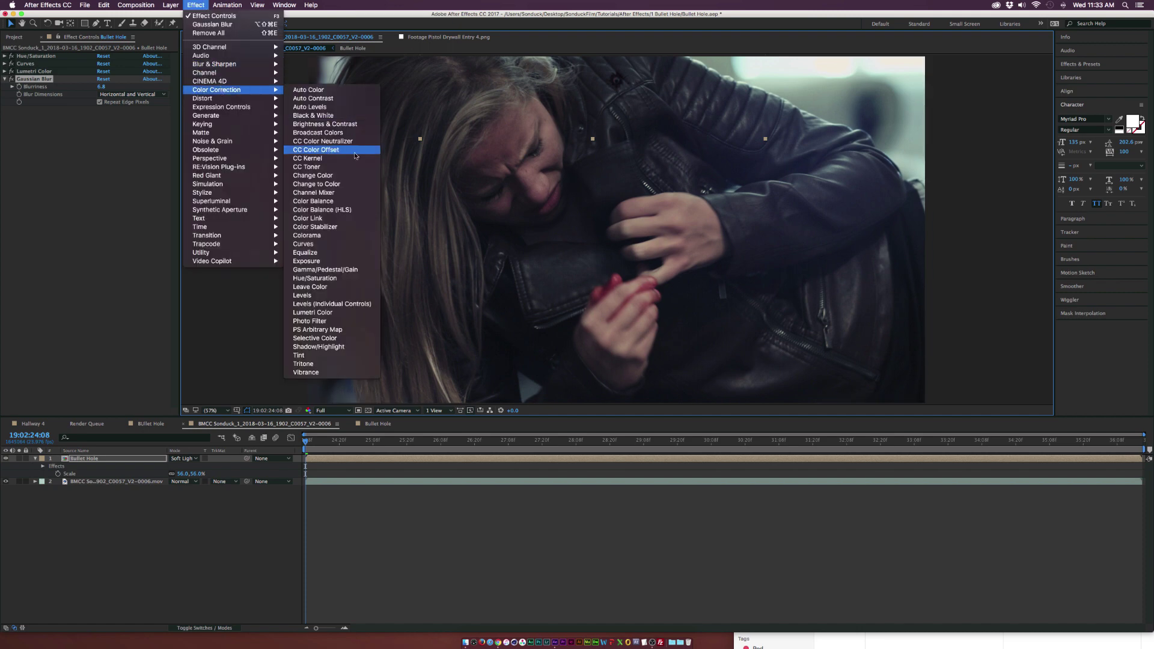
pyautogui.click(307, 244)
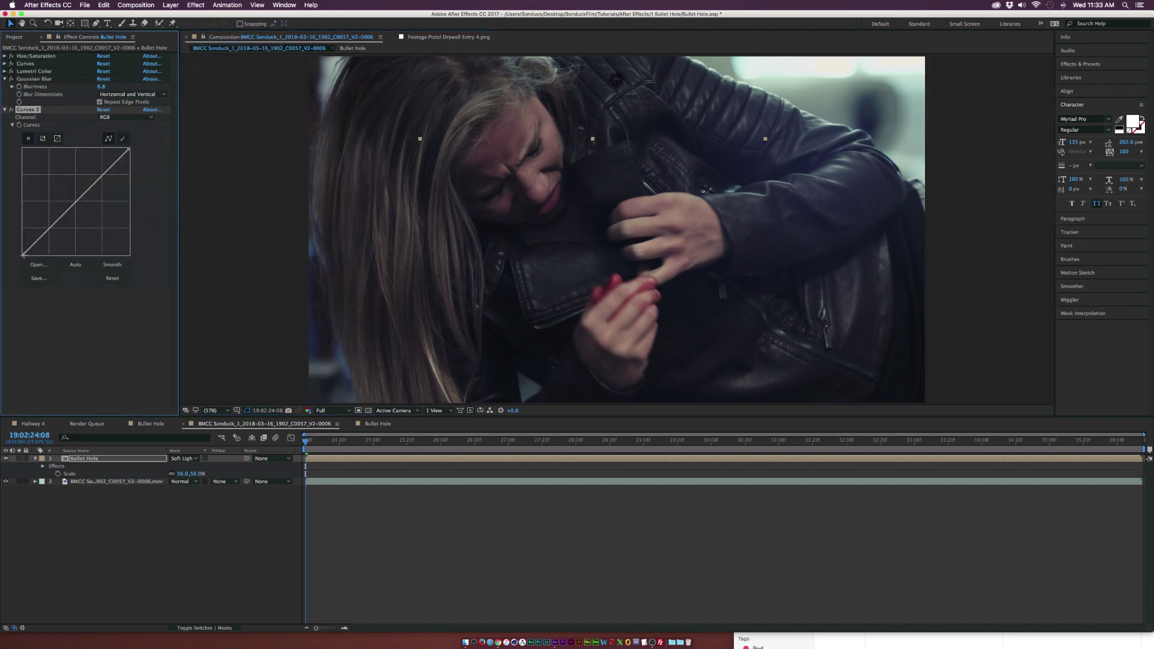
pyautogui.moveTo(36, 241)
pyautogui.mouseDown()
pyautogui.moveTo(72, 192)
pyautogui.moveTo(22, 246)
pyautogui.mouseUp()
pyautogui.click(76, 206)
# Step: Scale the Bullet Hole layer to 88% and reposition the wound on the jacket near the collar
pyautogui.press('s')
pyautogui.moveTo(180, 465); pyautogui.dragTo(192, 466)
pyautogui.click(661, 132)
pyautogui.moveTo(640, 112); pyautogui.dragTo(640, 103)
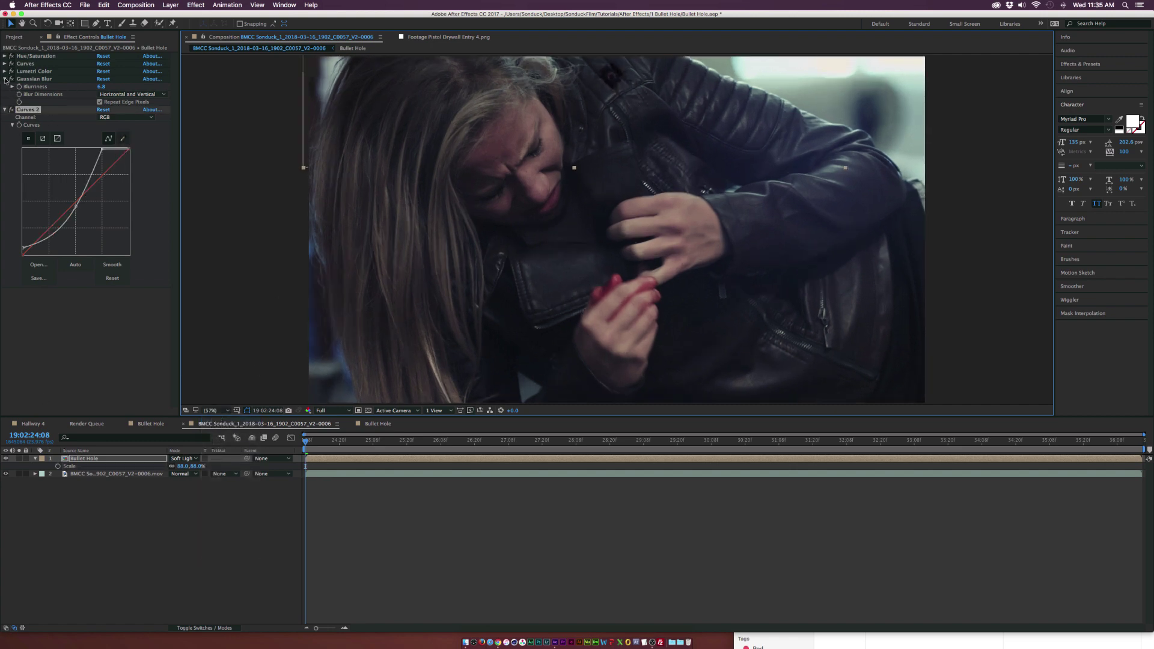
# Step: Collapse the Gaussian Blur and Curves 2 effect settings and deselect the effects
pyautogui.click(6, 78)
pyautogui.click(4, 87)
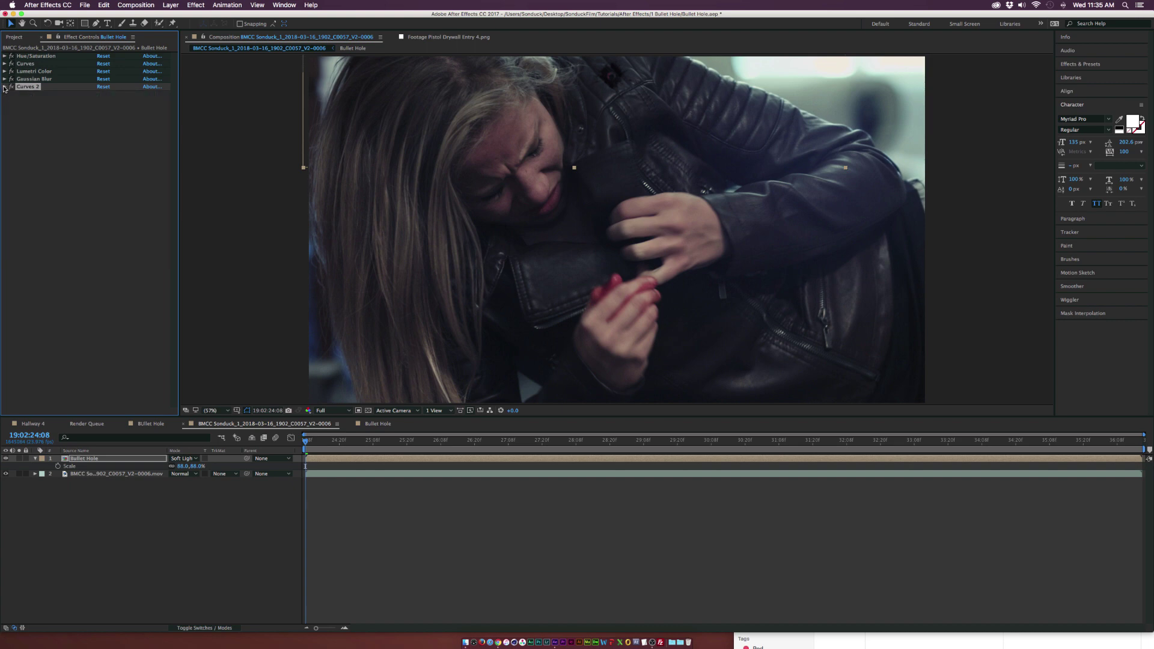
pyautogui.click(114, 146)
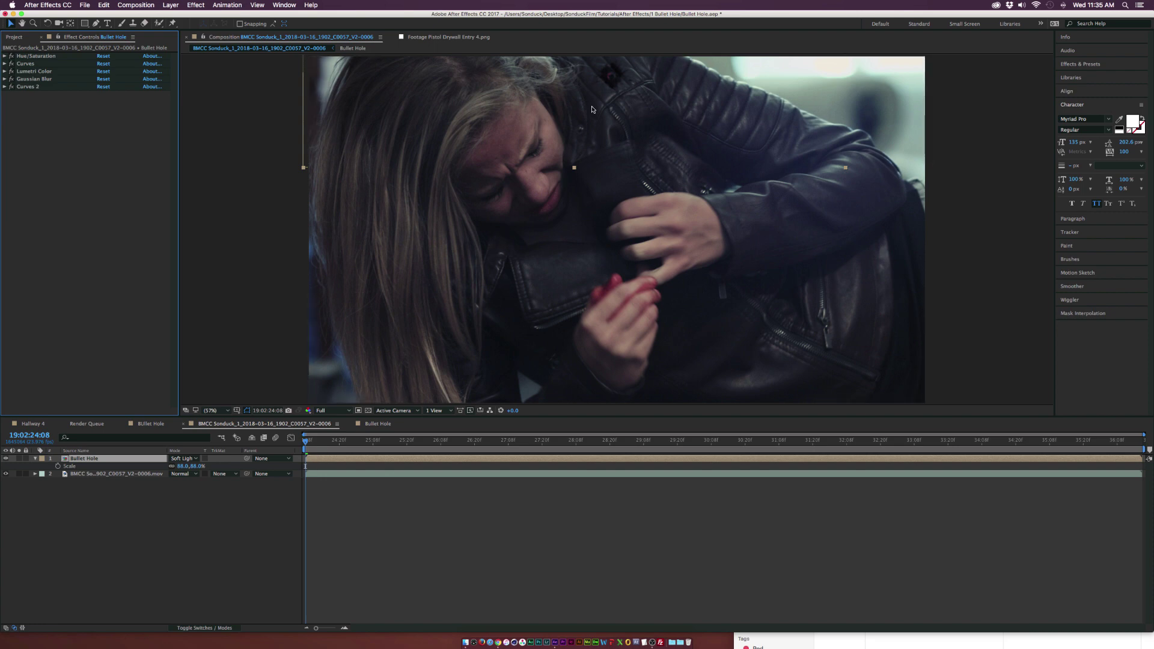
# Step: Scrub through the footage to check how the wound sits relative to the moving jacket
pyautogui.click(347, 442)
pyautogui.moveTo(347, 445); pyautogui.dragTo(693, 462)
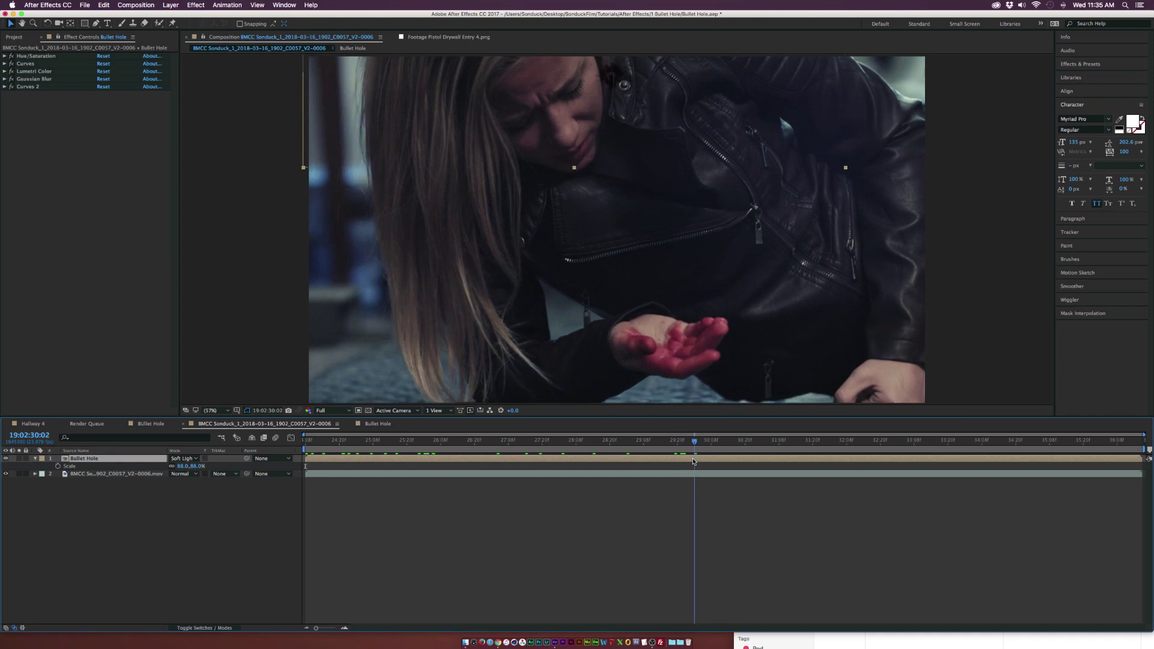
pyautogui.moveTo(696, 460); pyautogui.dragTo(833, 464)
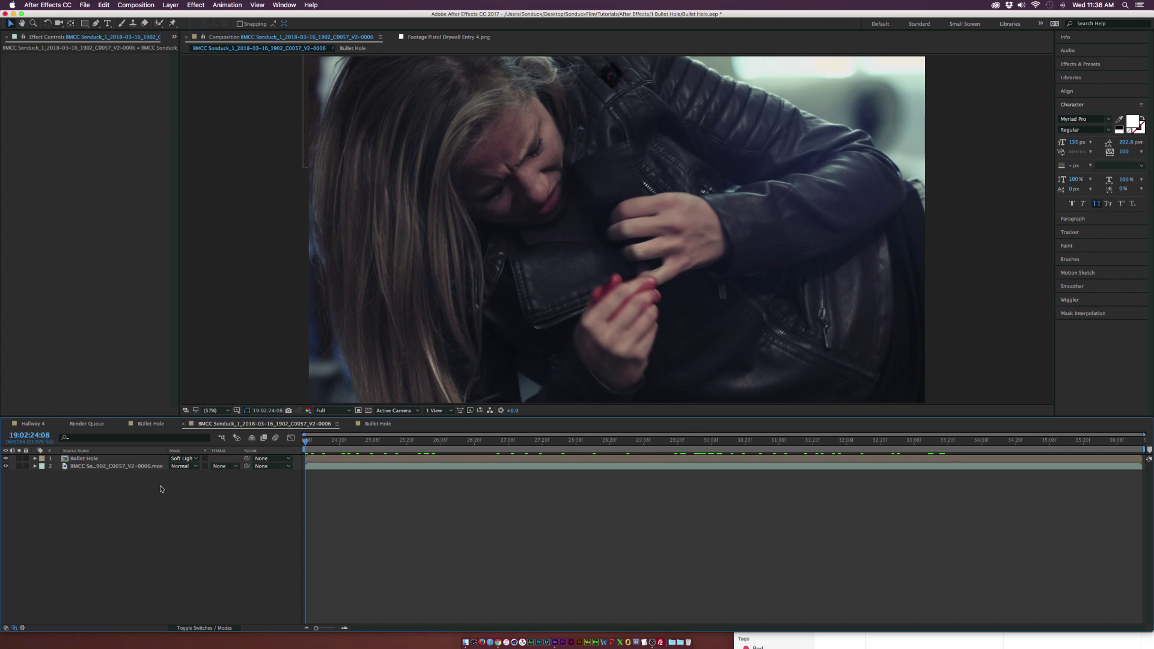
# Step: Send the BMCC footage layer to mocha AE for tracking
pyautogui.click(97, 467)
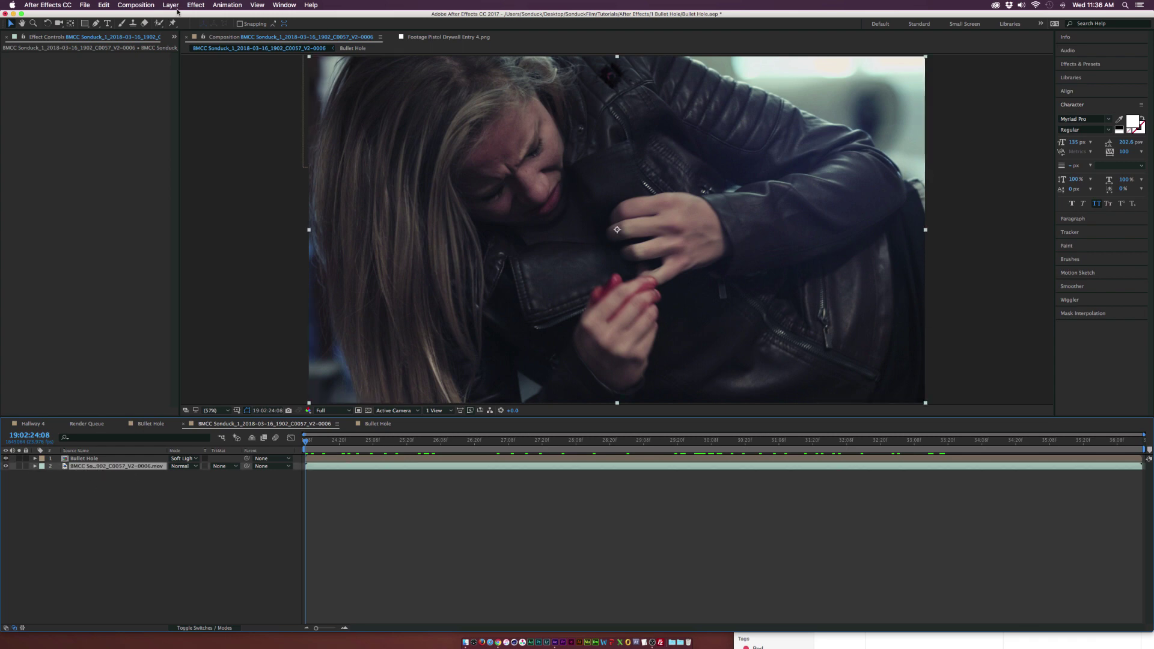
pyautogui.click(219, 4)
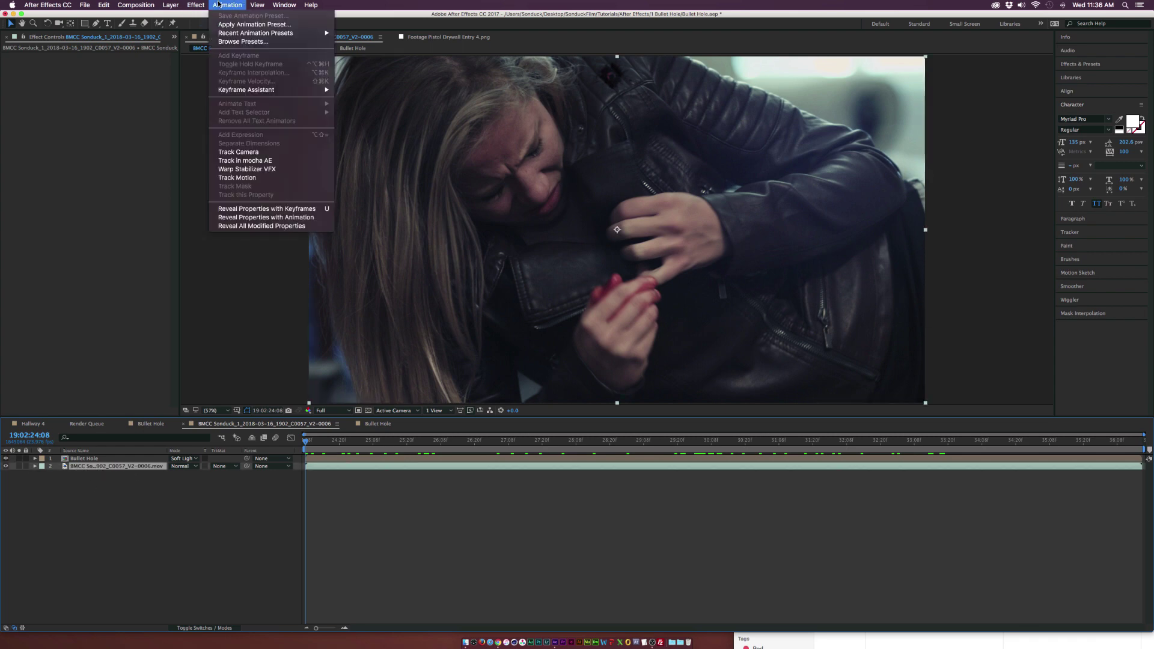
pyautogui.click(260, 161)
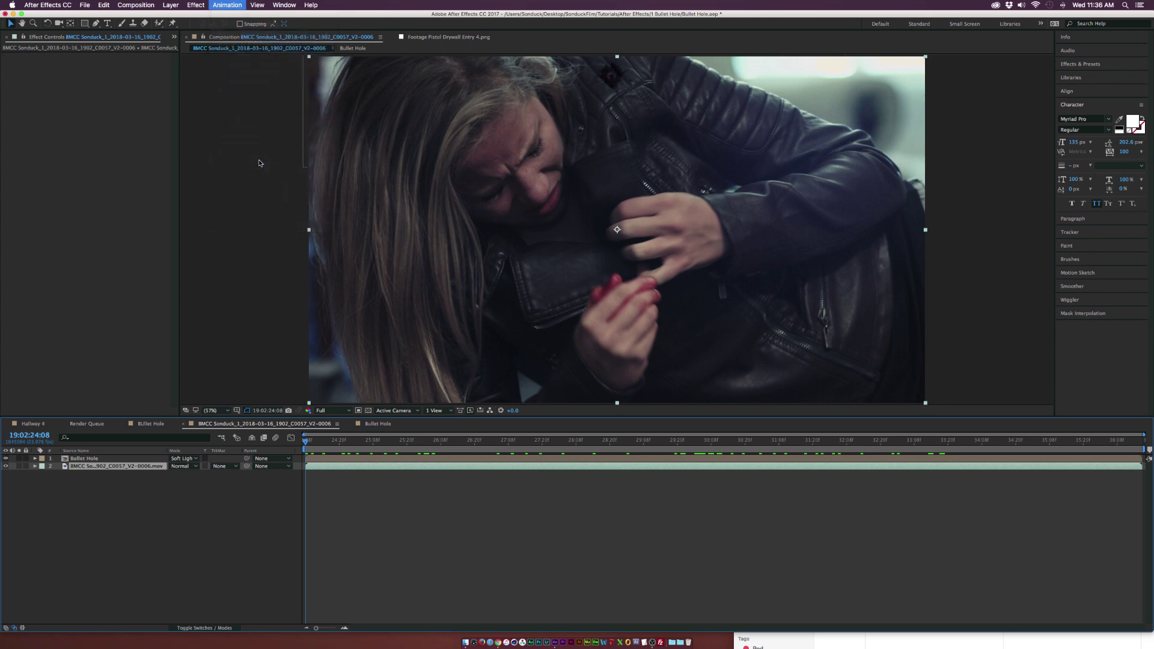
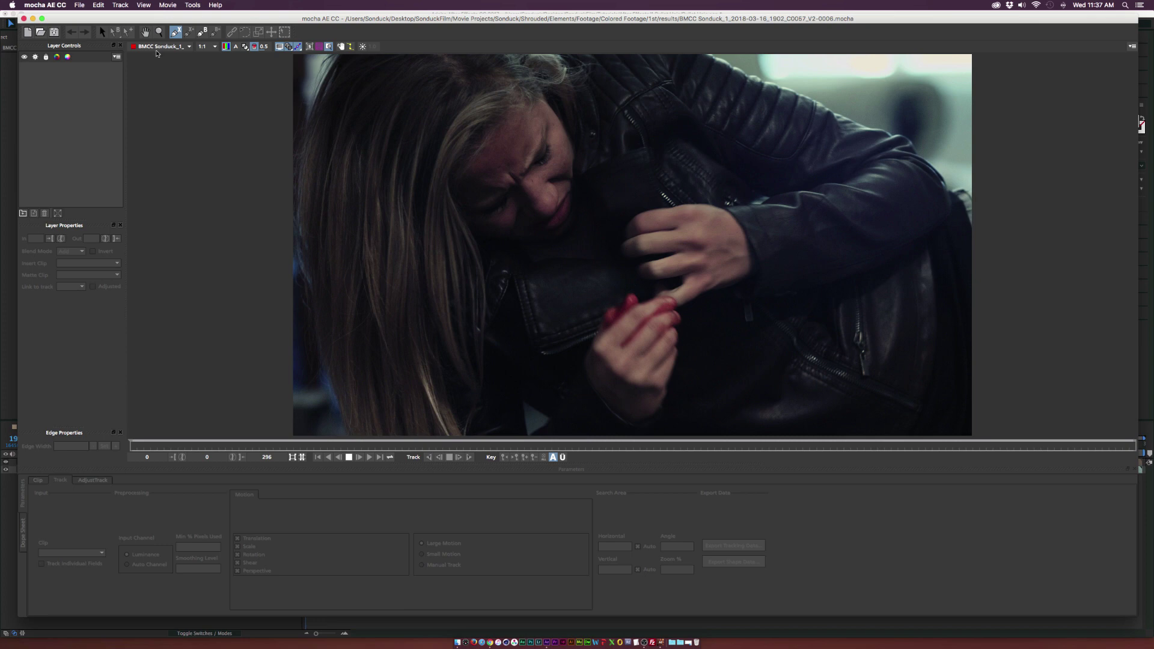
# Step: Draw a closed four-point X-spline on the jacket's shoulder, above the curved seam, as the tracking region
pyautogui.click(159, 32)
pyautogui.moveTo(658, 139); pyautogui.dragTo(658, 61)
pyautogui.click(145, 32)
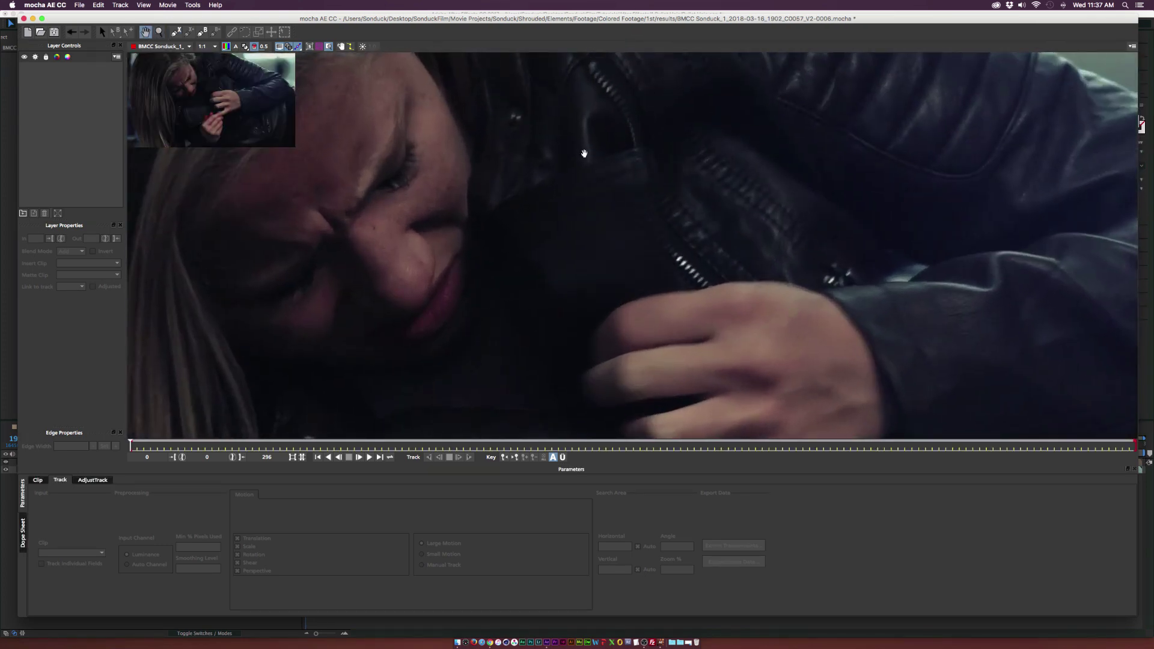
pyautogui.moveTo(584, 154); pyautogui.dragTo(584, 327)
pyautogui.moveTo(604, 215)
pyautogui.mouseDown()
pyautogui.moveTo(604, 334)
pyautogui.moveTo(618, 250)
pyautogui.moveTo(483, 150)
pyautogui.mouseUp()
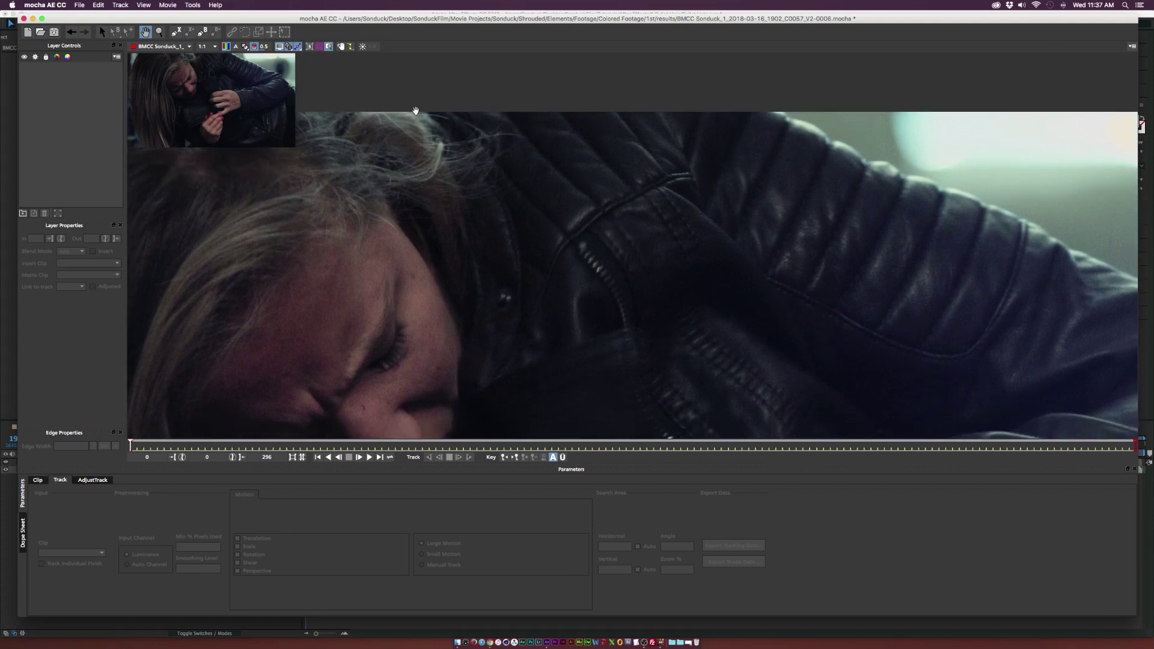
pyautogui.click(176, 32)
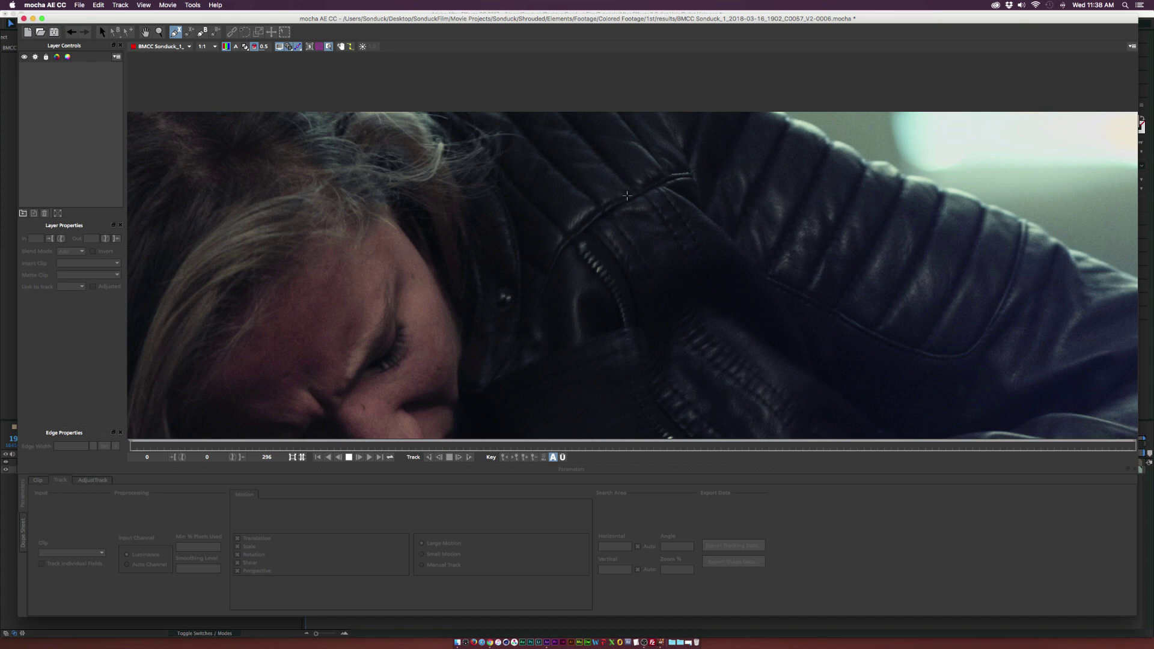
pyautogui.click(668, 176)
pyautogui.click(618, 107)
pyautogui.click(625, 120)
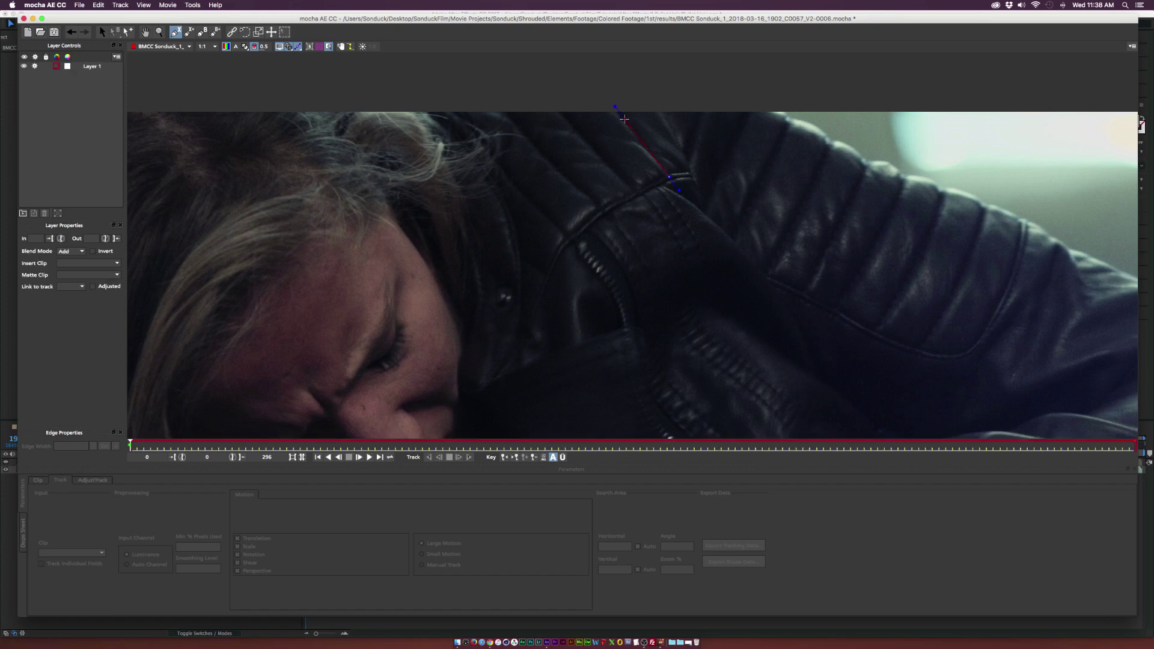
pyautogui.click(540, 152)
pyautogui.click(669, 176)
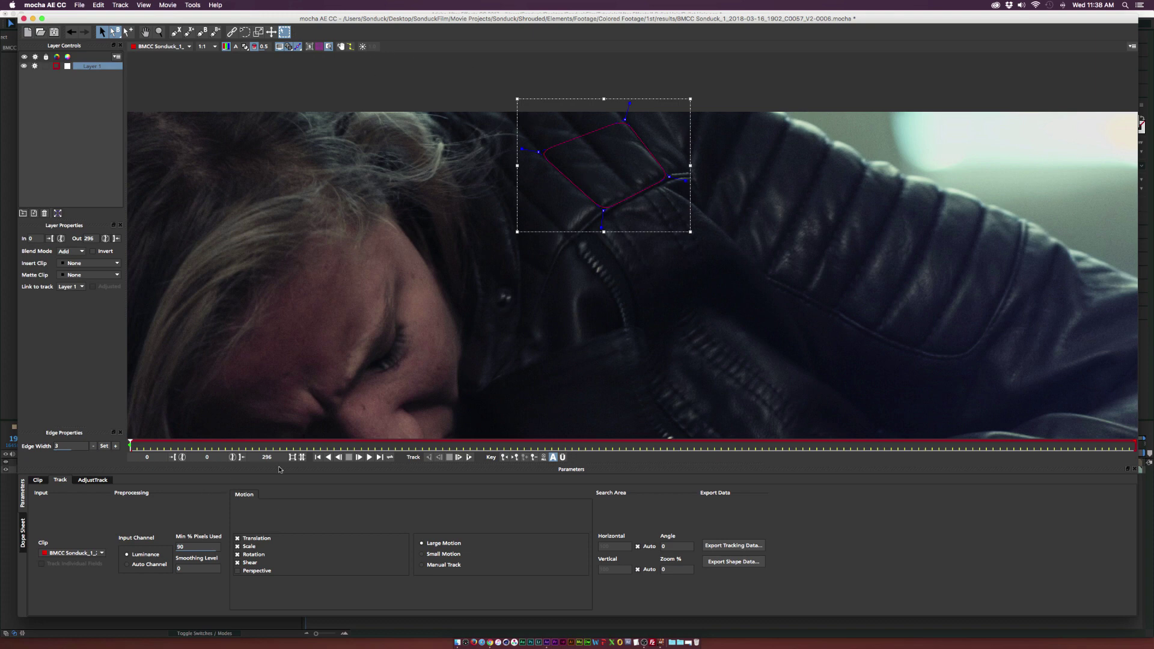
# Step: Track the shoulder spline forward through the footage and stop at frame 135
pyautogui.click(468, 458)
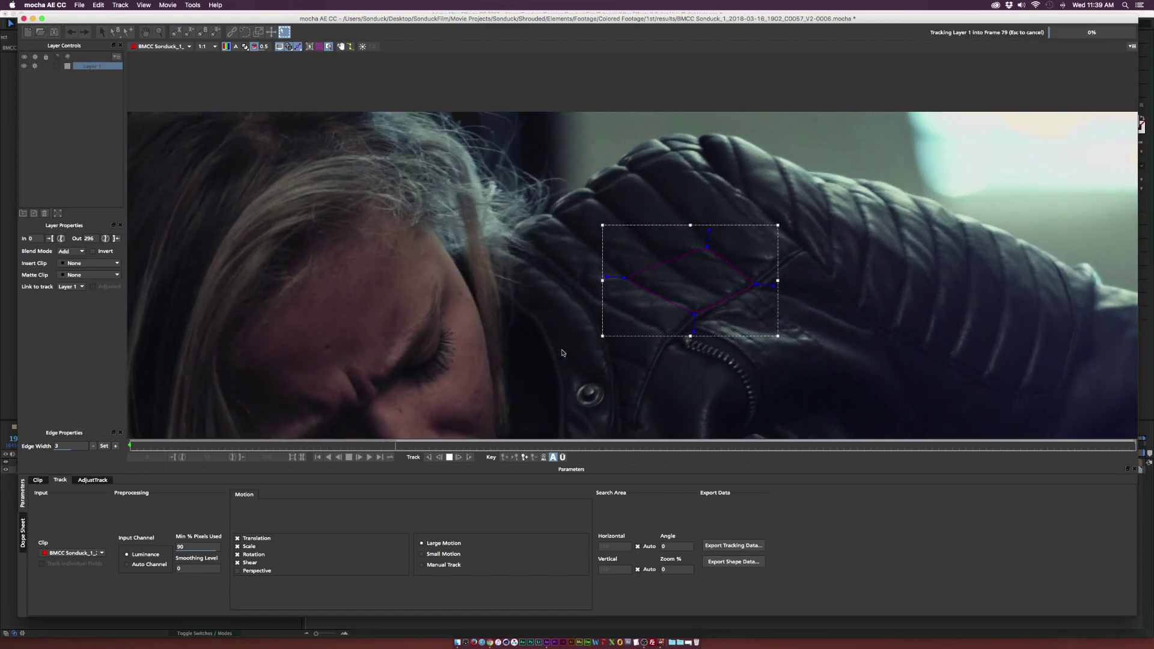
pyautogui.click(449, 458)
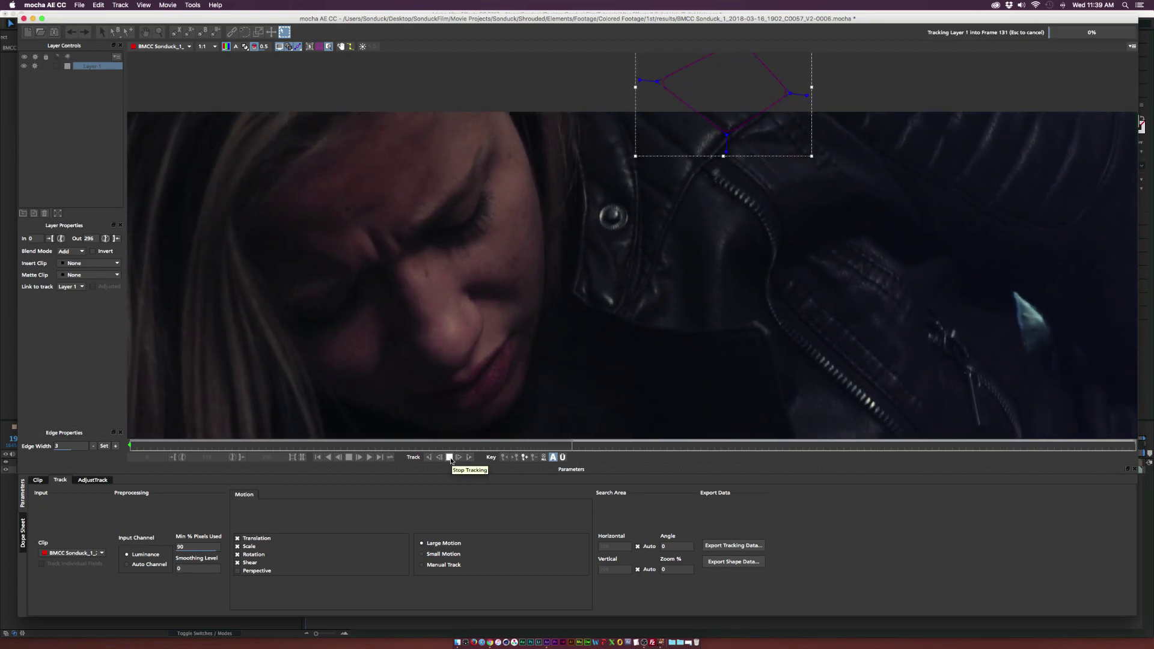
pyautogui.click(449, 458)
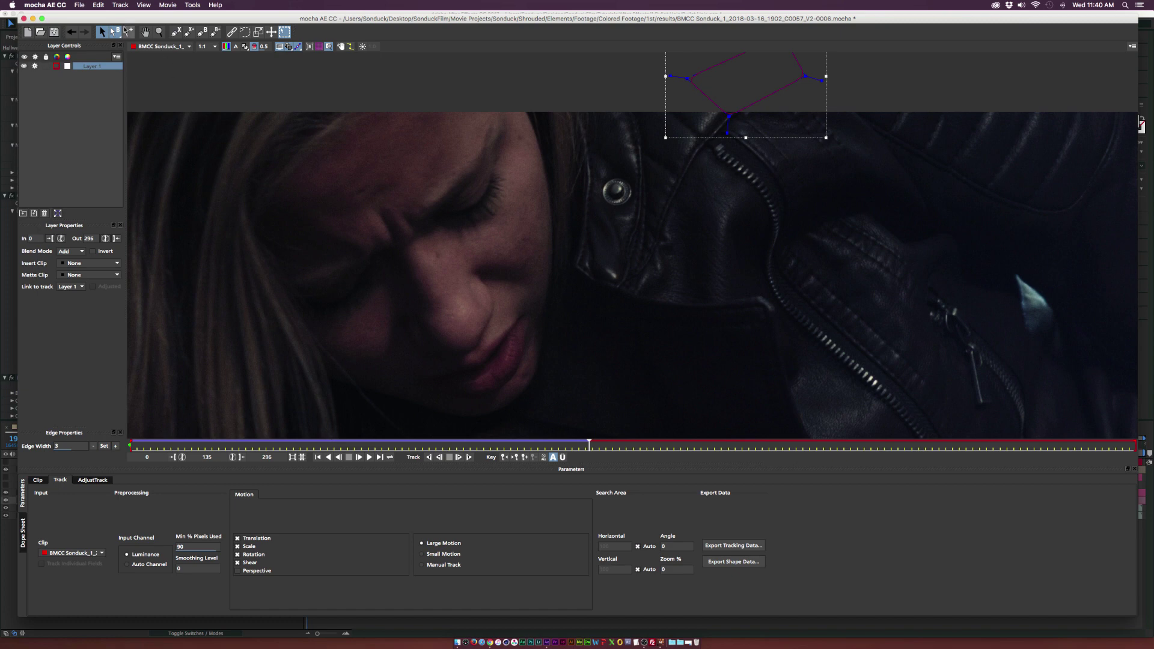
# Step: Export the tracking data as After Effects Transform Data (position, scale and rotation) to the clipboard
pyautogui.click(84, 5)
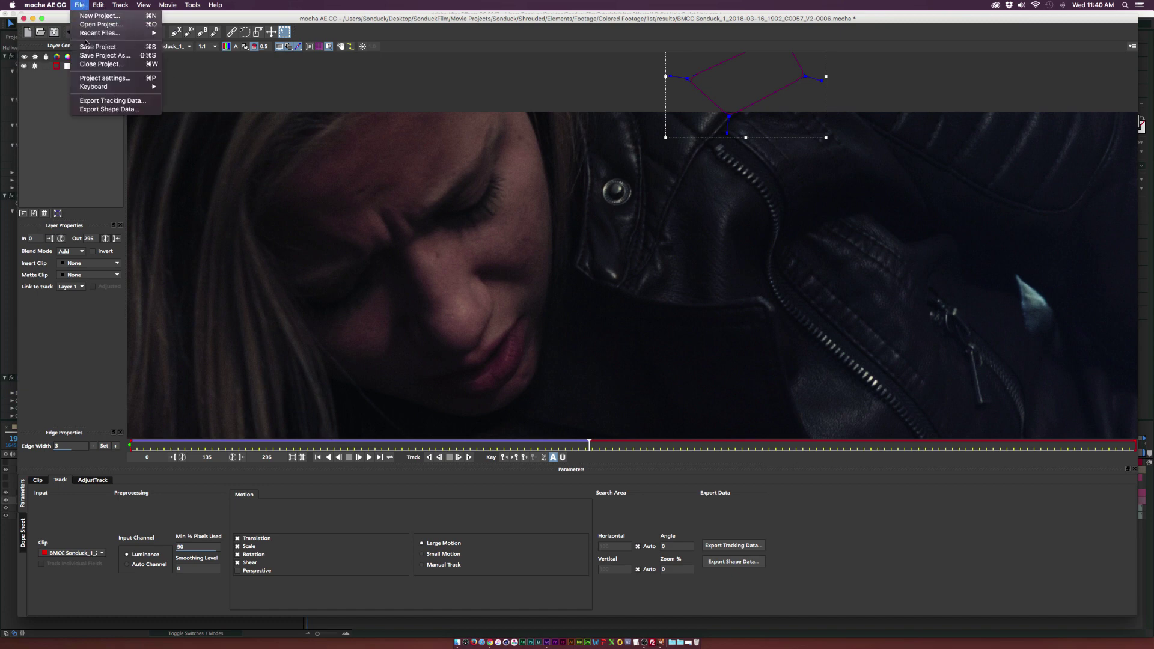
pyautogui.click(97, 101)
pyautogui.click(551, 298)
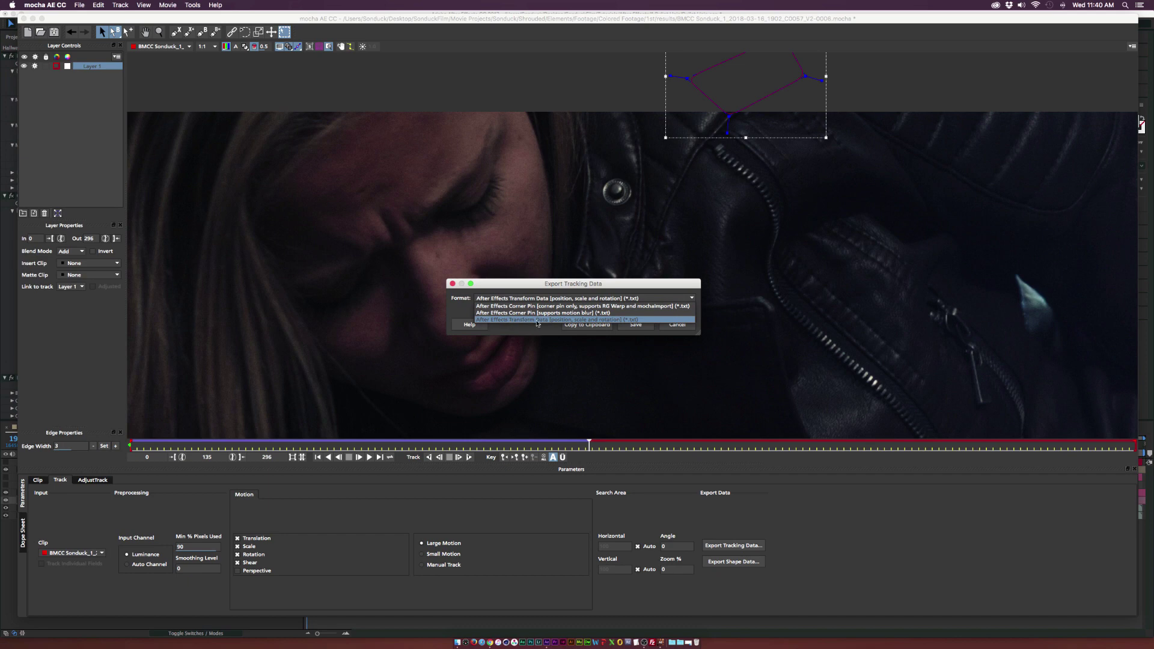
pyautogui.click(608, 319)
pyautogui.click(582, 325)
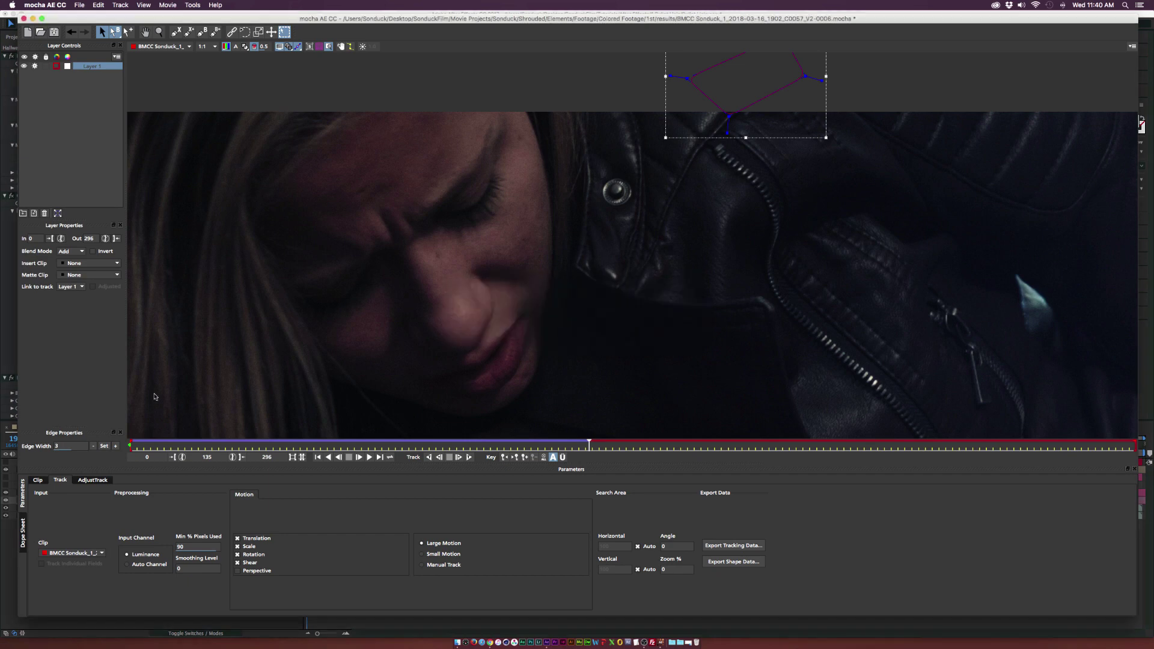
# Step: Switch back to After Effects and paste the copied tracking data onto a new null object
pyautogui.click(17, 304)
pyautogui.click(264, 427)
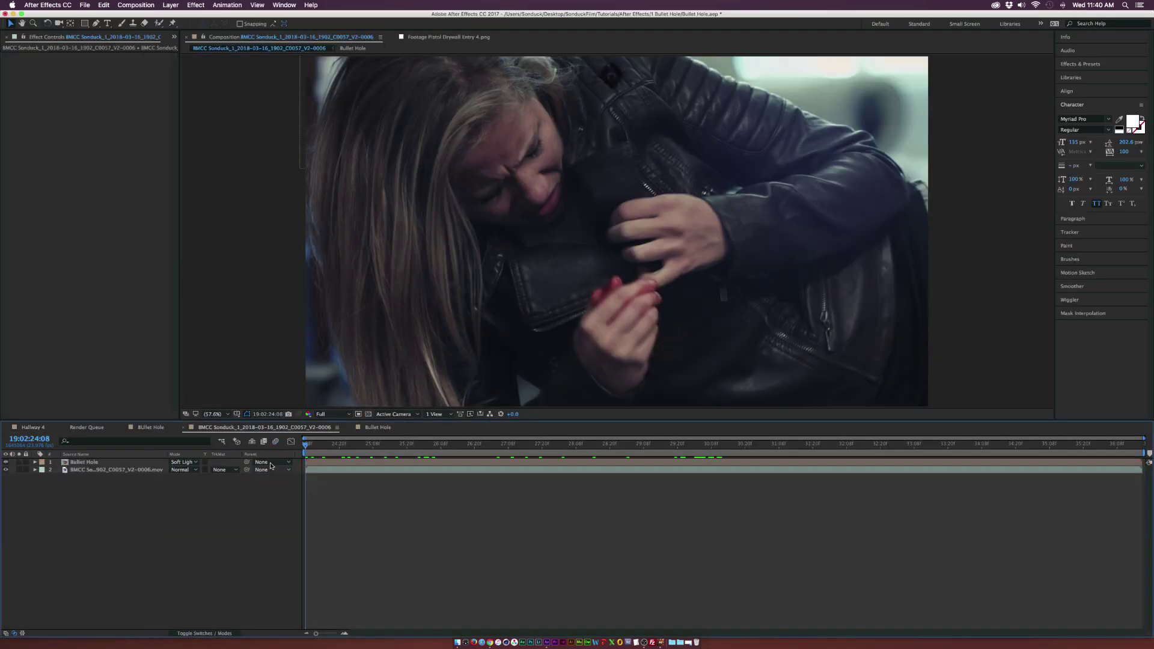
pyautogui.click(308, 463)
pyautogui.click(229, 110)
pyautogui.click(172, 5)
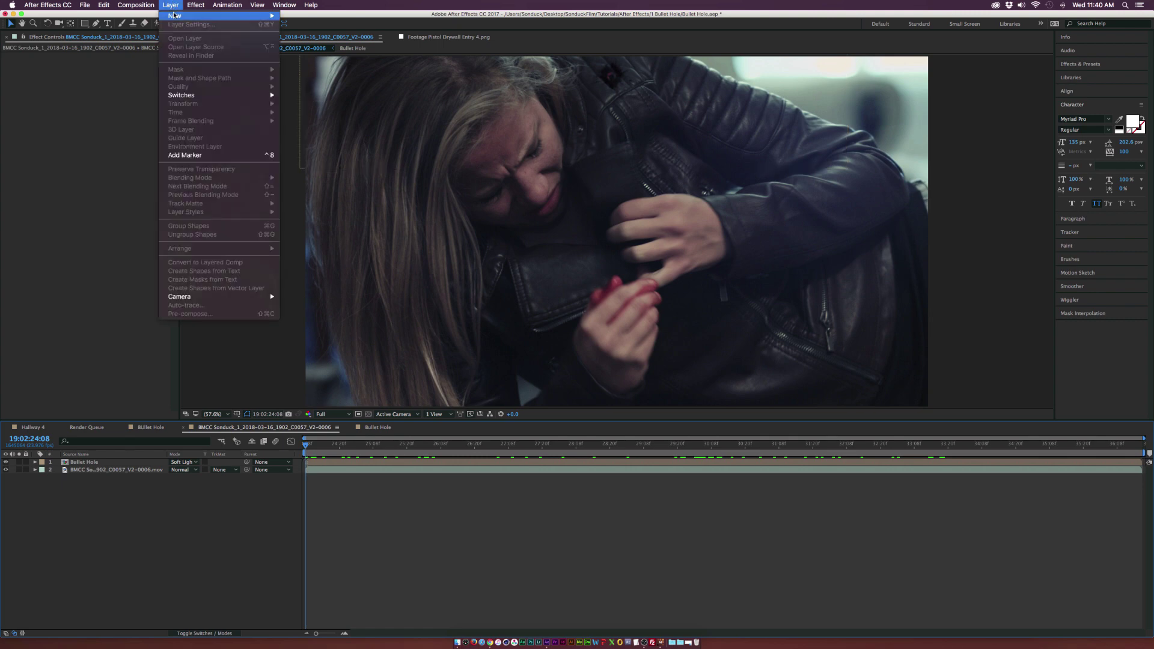
pyautogui.click(291, 469)
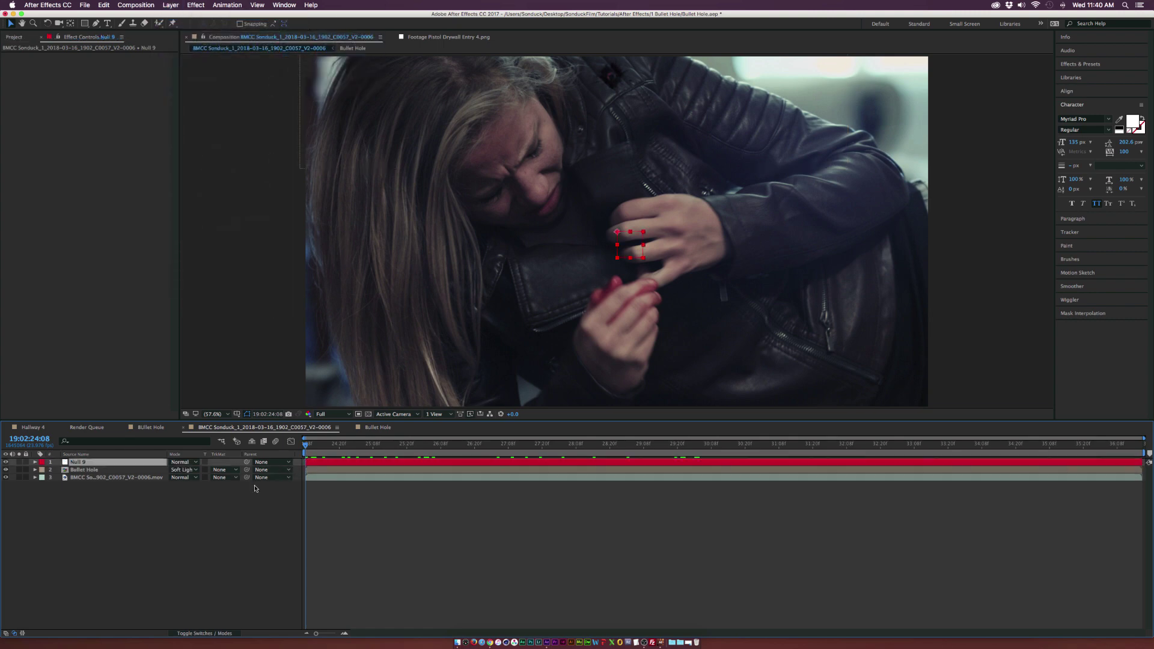
pyautogui.press('Return')
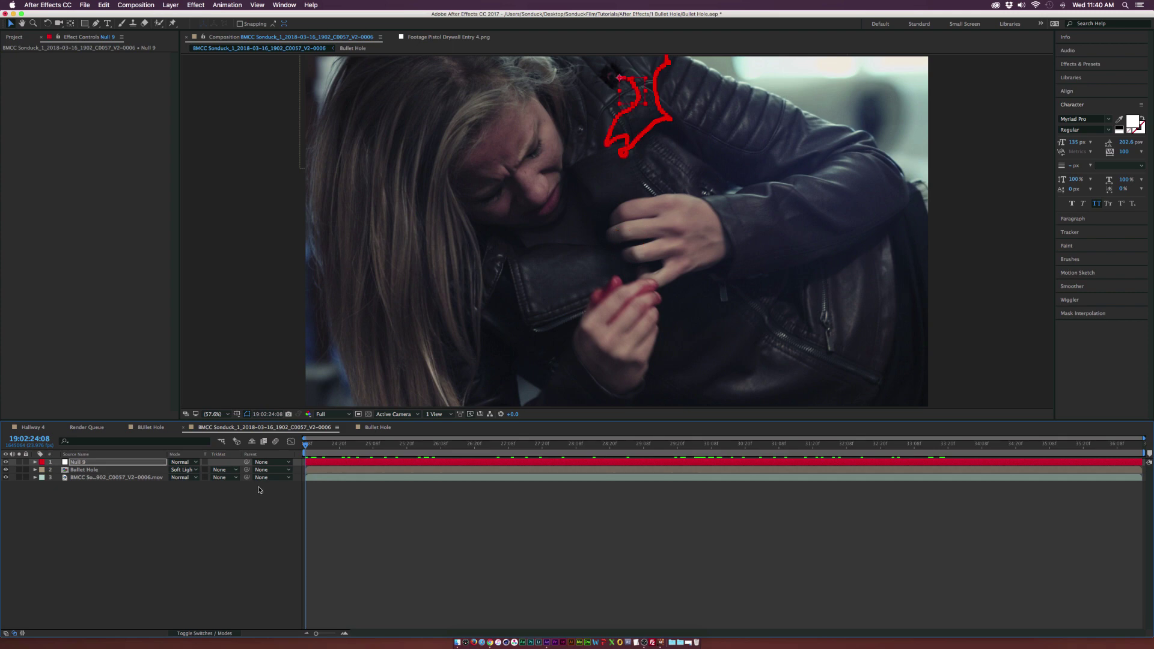
# Step: Reveal the null's keyframed properties and preview how it follows the shoulder
pyautogui.press('u')
pyautogui.press('space')
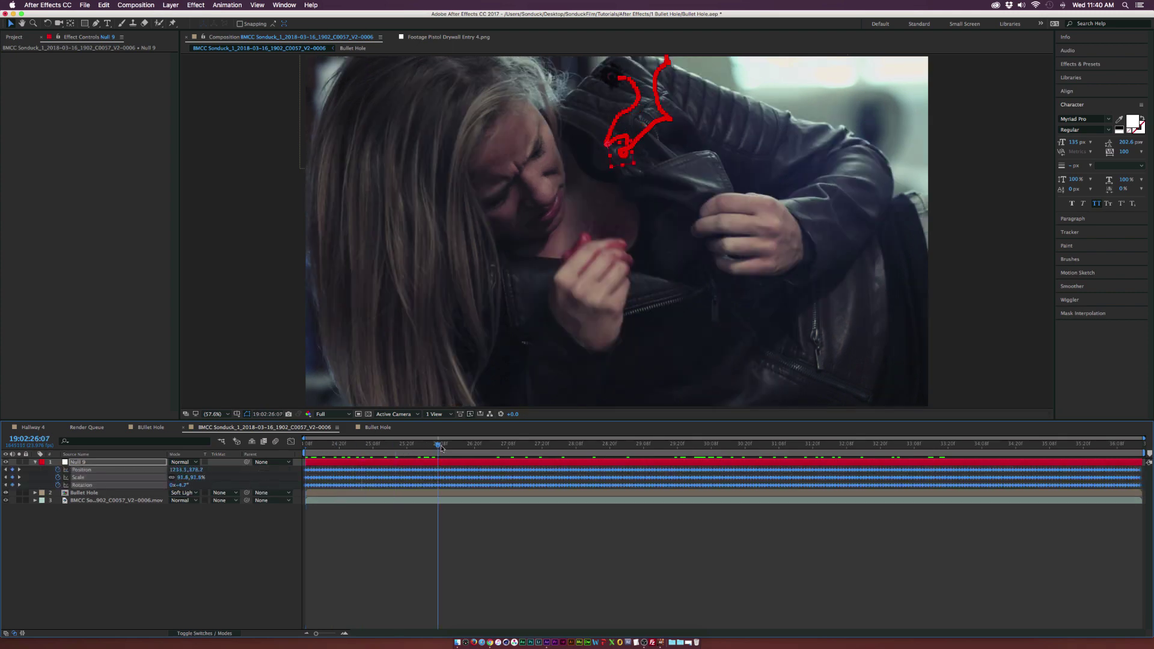
pyautogui.press('space')
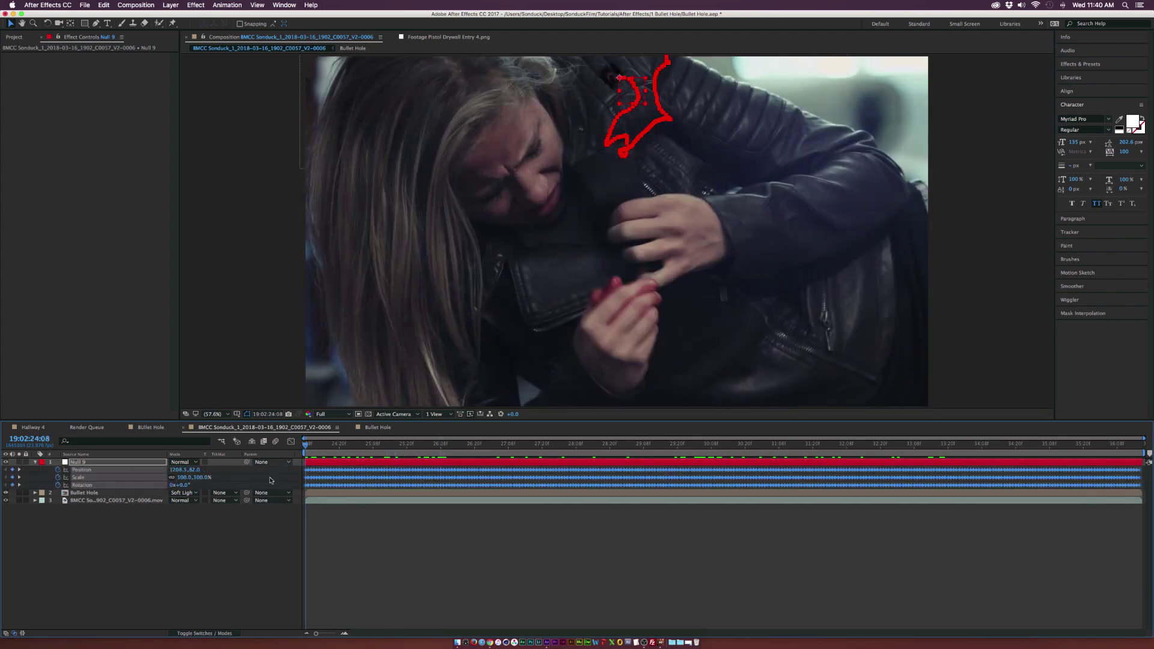
# Step: Parent the Bullet Hole layer to the tracked null
pyautogui.click(144, 491)
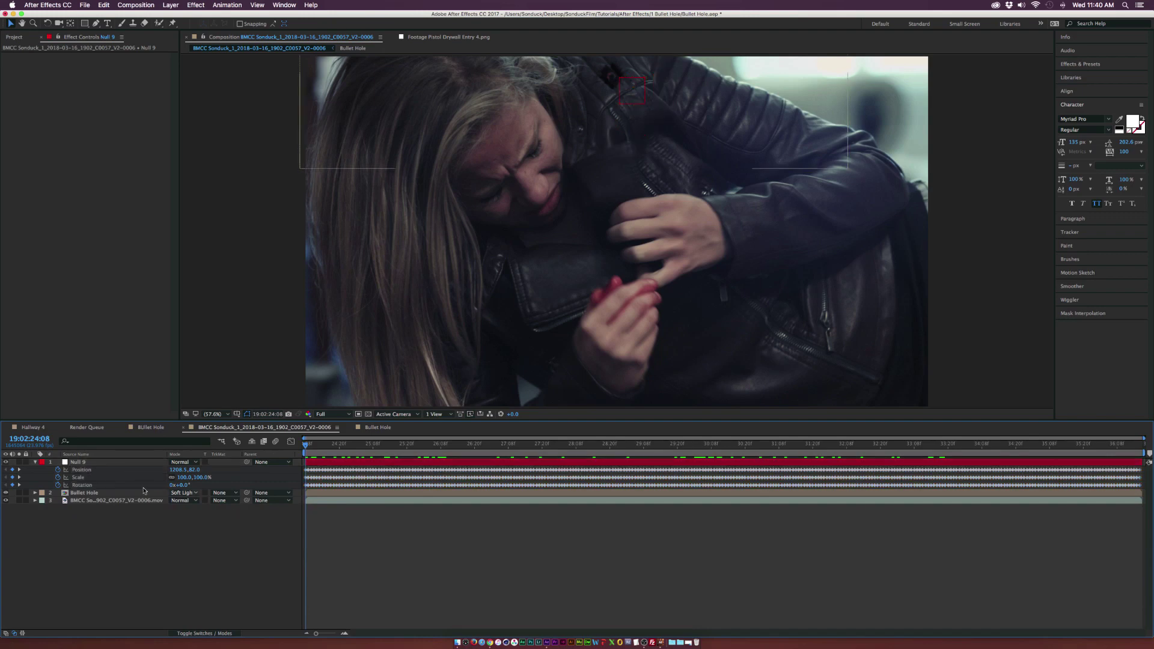
pyautogui.click(90, 492)
pyautogui.moveTo(246, 493); pyautogui.dragTo(96, 462)
# Step: Check at several points in the footage how the parented wound follows the jacket, ending at 19:02:29:21
pyautogui.click(393, 447)
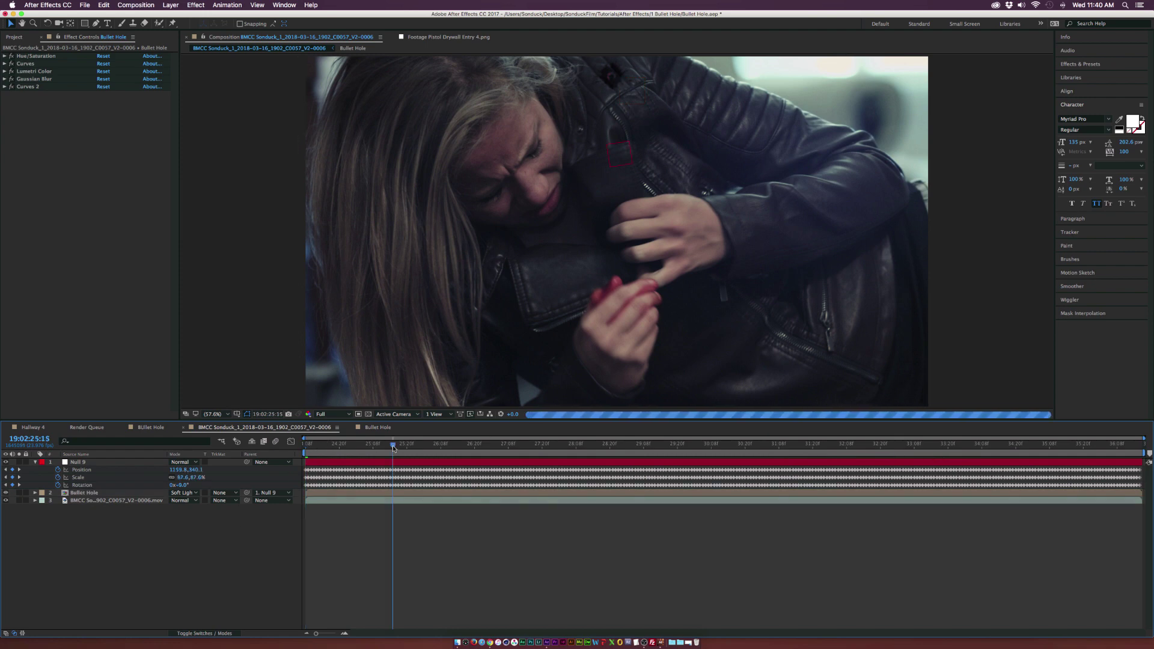
pyautogui.click(426, 444)
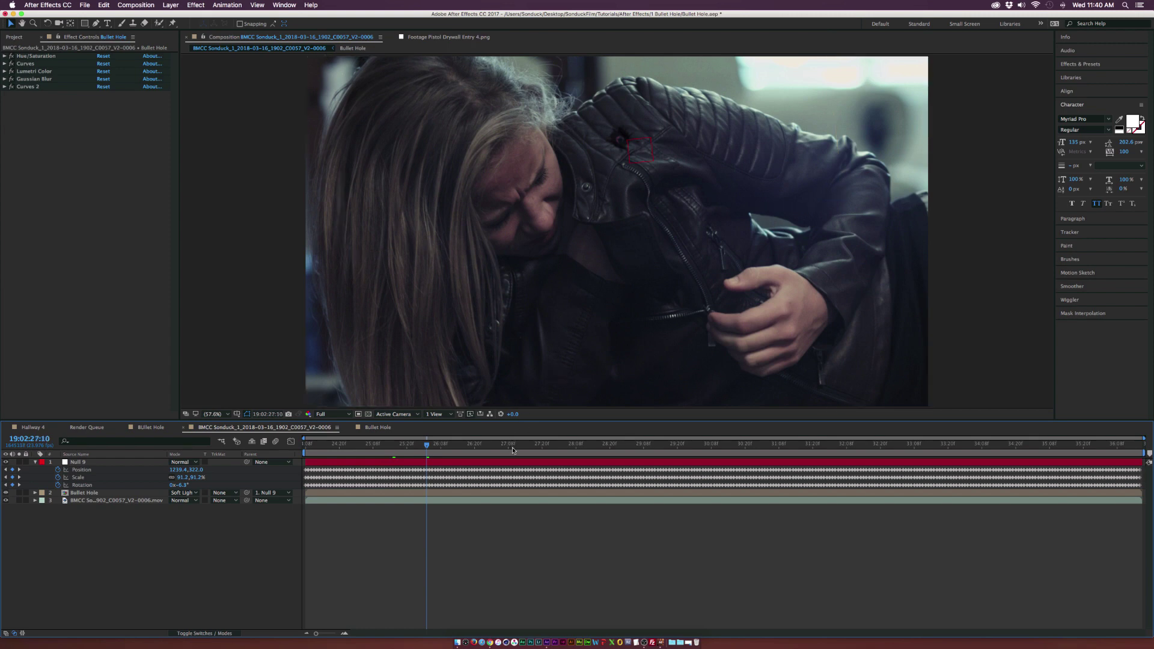
pyautogui.click(511, 447)
pyautogui.click(550, 449)
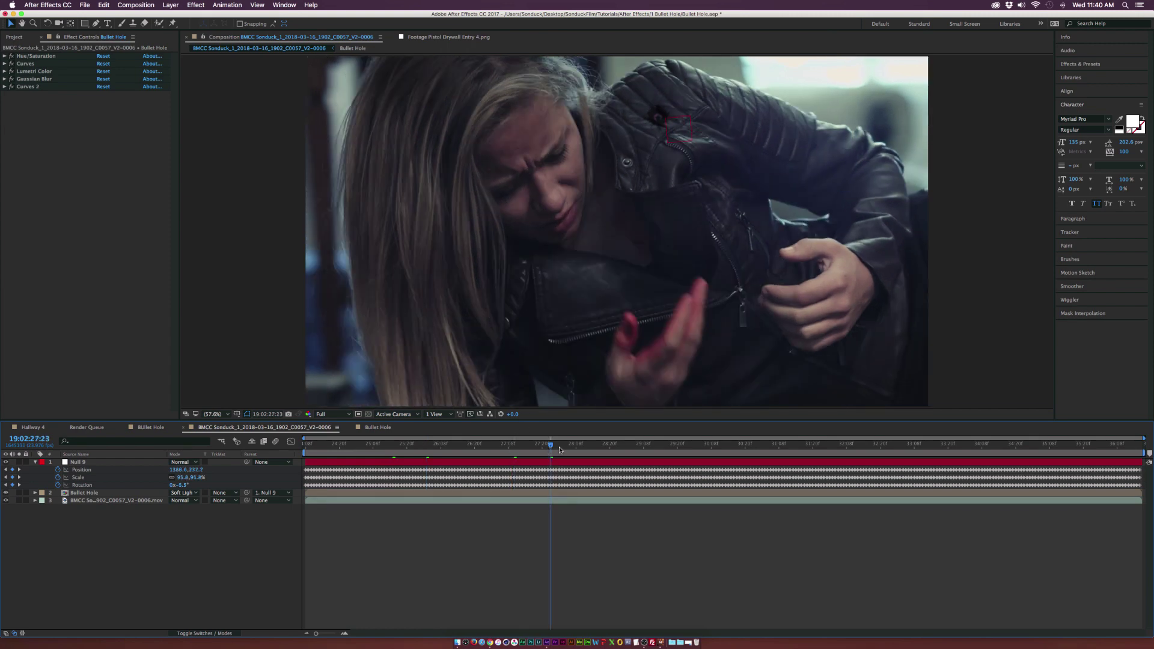
pyautogui.moveTo(674, 445)
pyautogui.mouseDown()
pyautogui.moveTo(711, 445)
pyautogui.moveTo(618, 451)
pyautogui.moveTo(680, 451)
pyautogui.mouseUp()
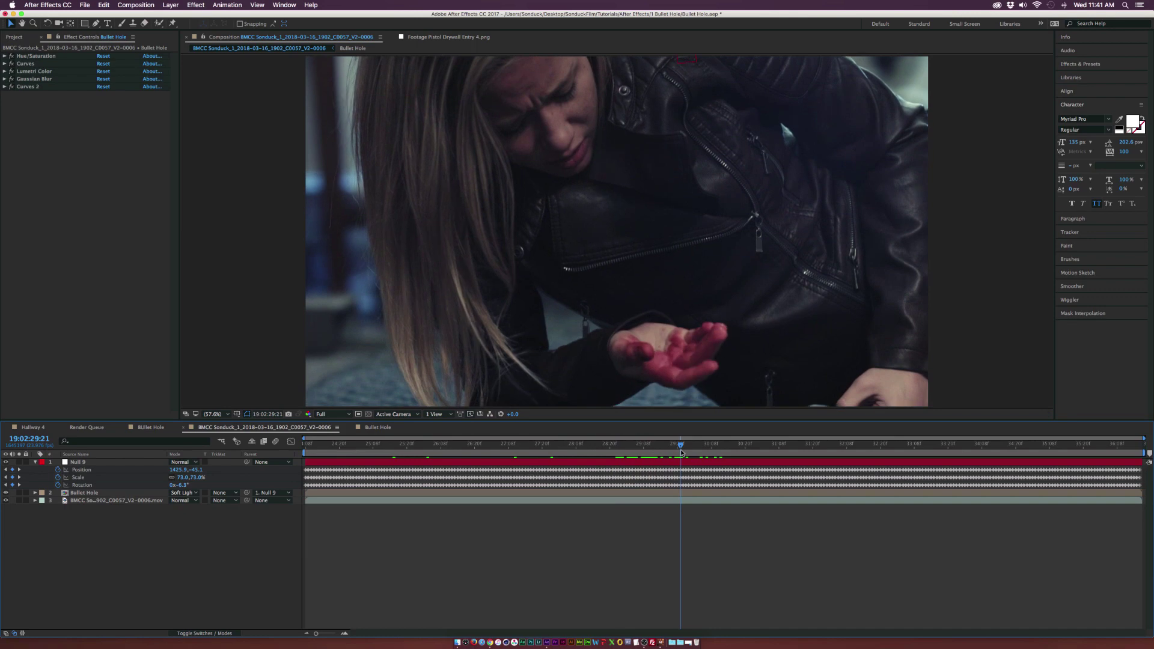
# Step: Collapse the null's keyframed properties and split the Bullet Hole layer at 19:02:29:21
pyautogui.press('u')
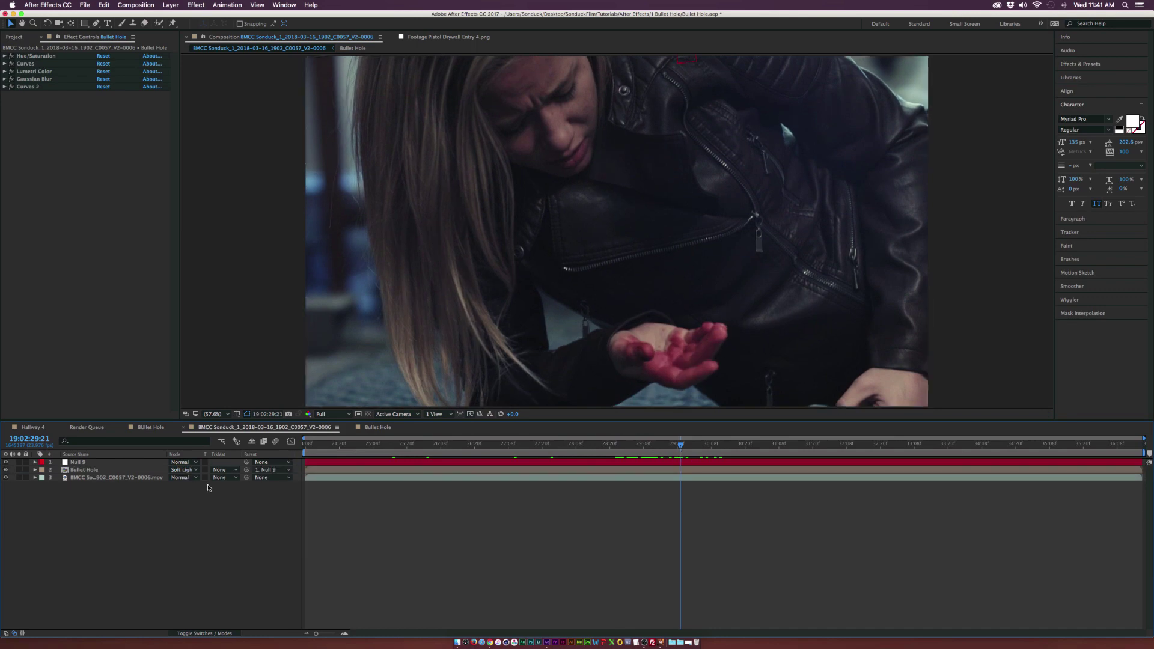
pyautogui.click(82, 471)
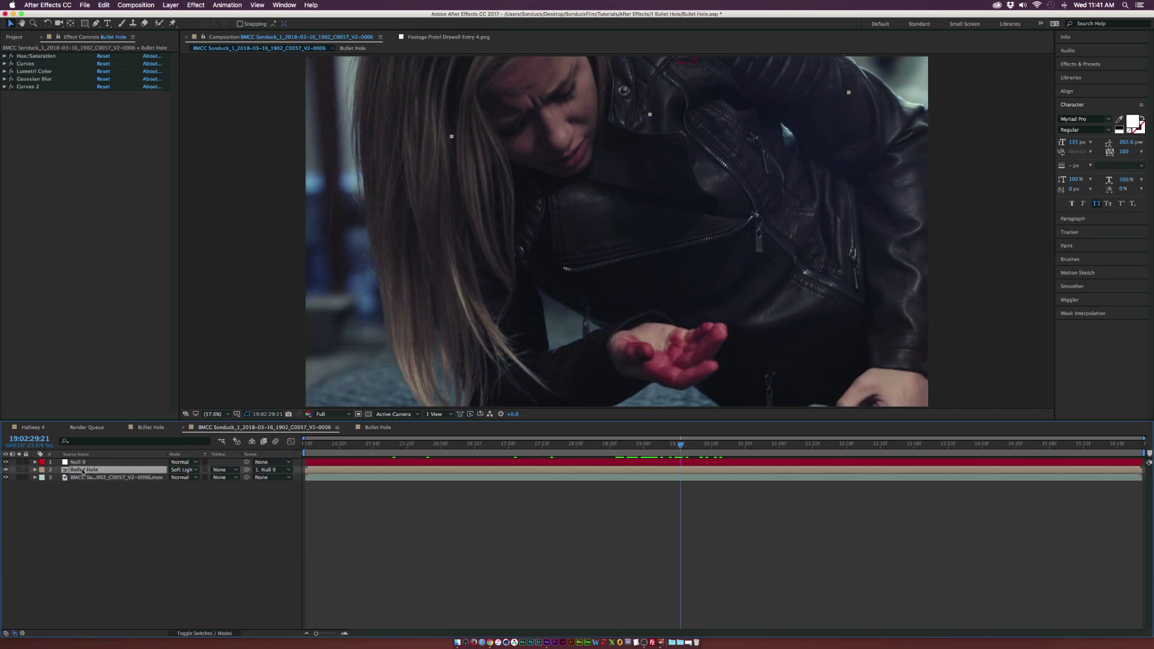
pyautogui.click(105, 6)
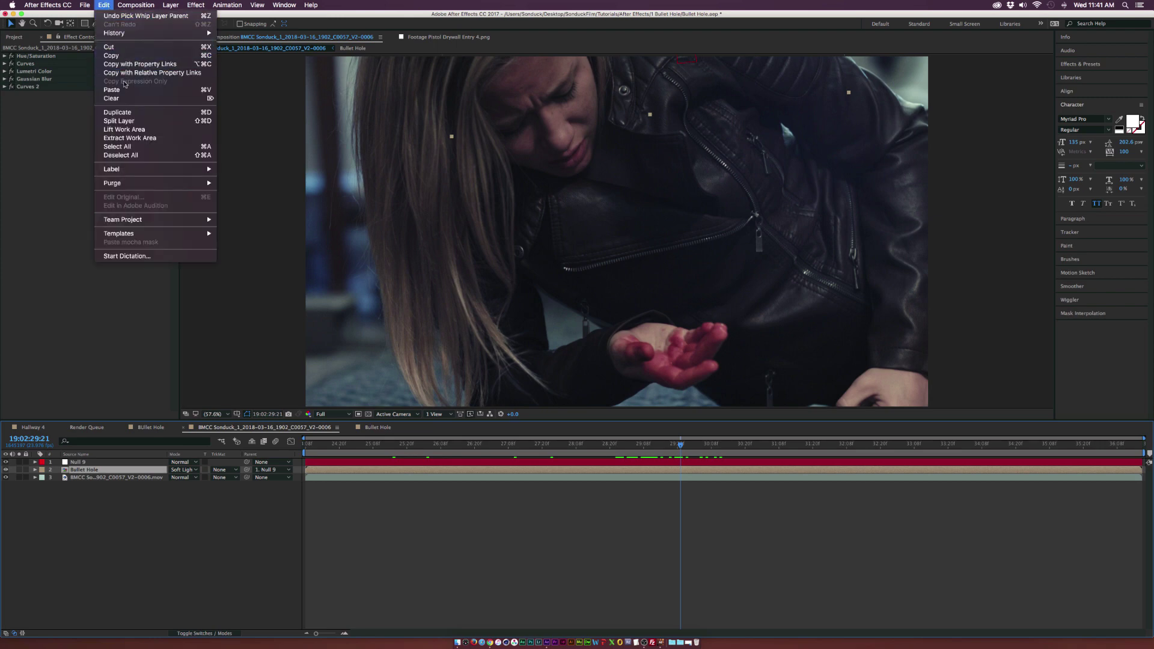
pyautogui.click(123, 120)
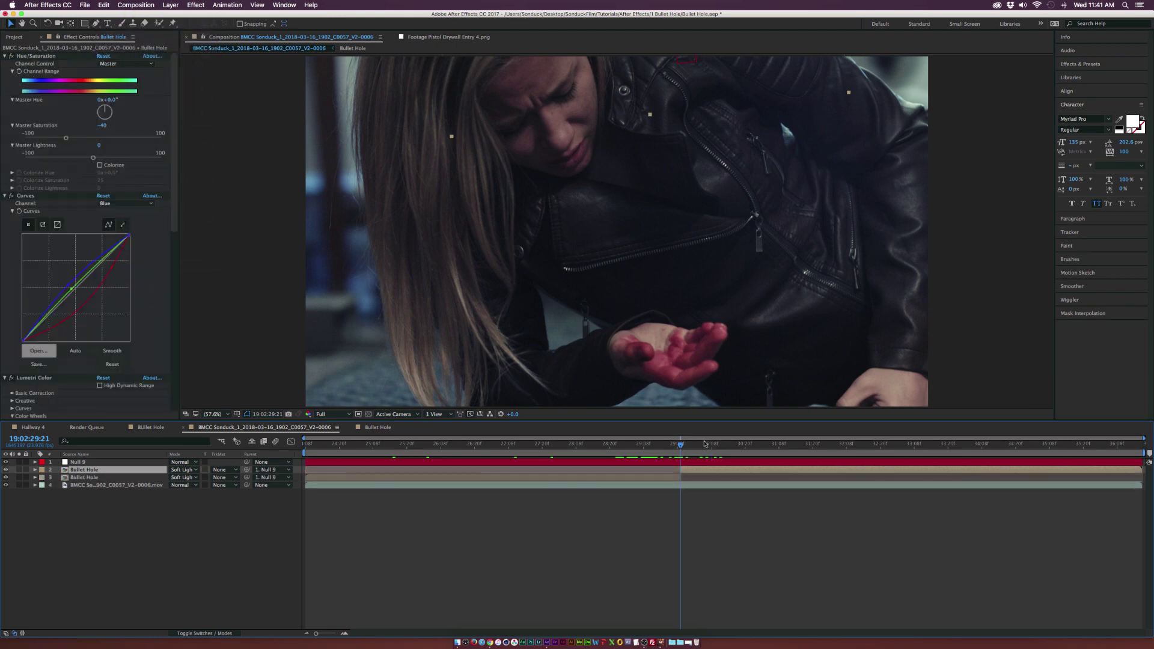
# Step: At 19:02:36:16, move the second Bullet Hole segment's wound onto the shoulder and set its parent to None
pyautogui.moveTo(696, 449); pyautogui.dragTo(1149, 460)
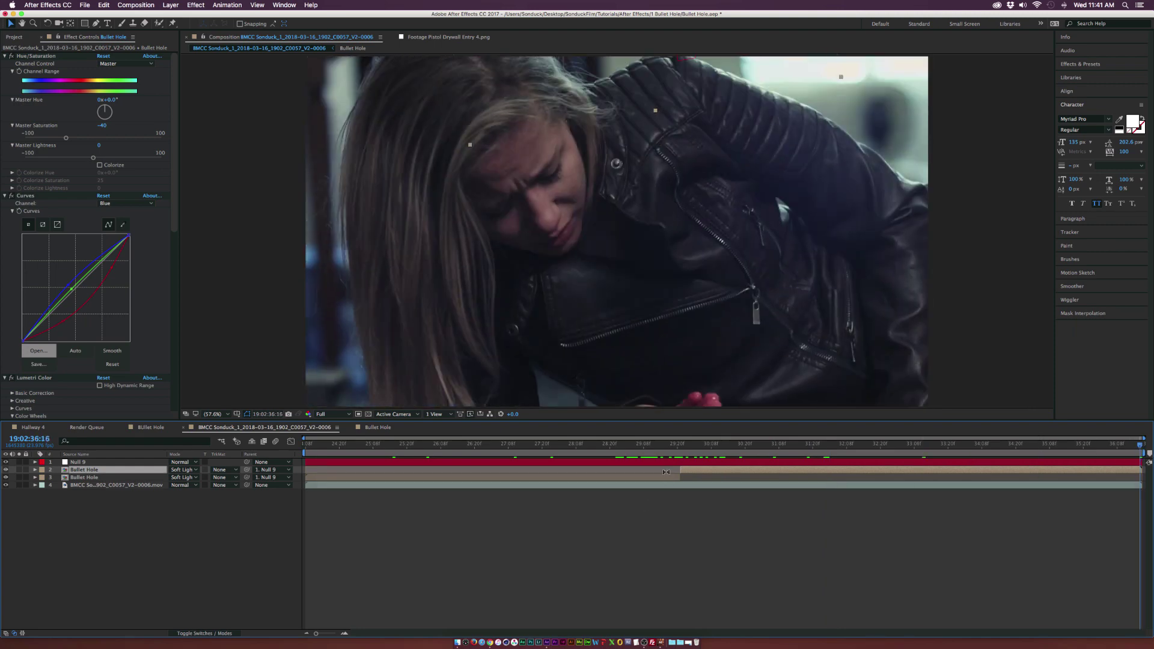
pyautogui.moveTo(661, 120); pyautogui.dragTo(690, 170)
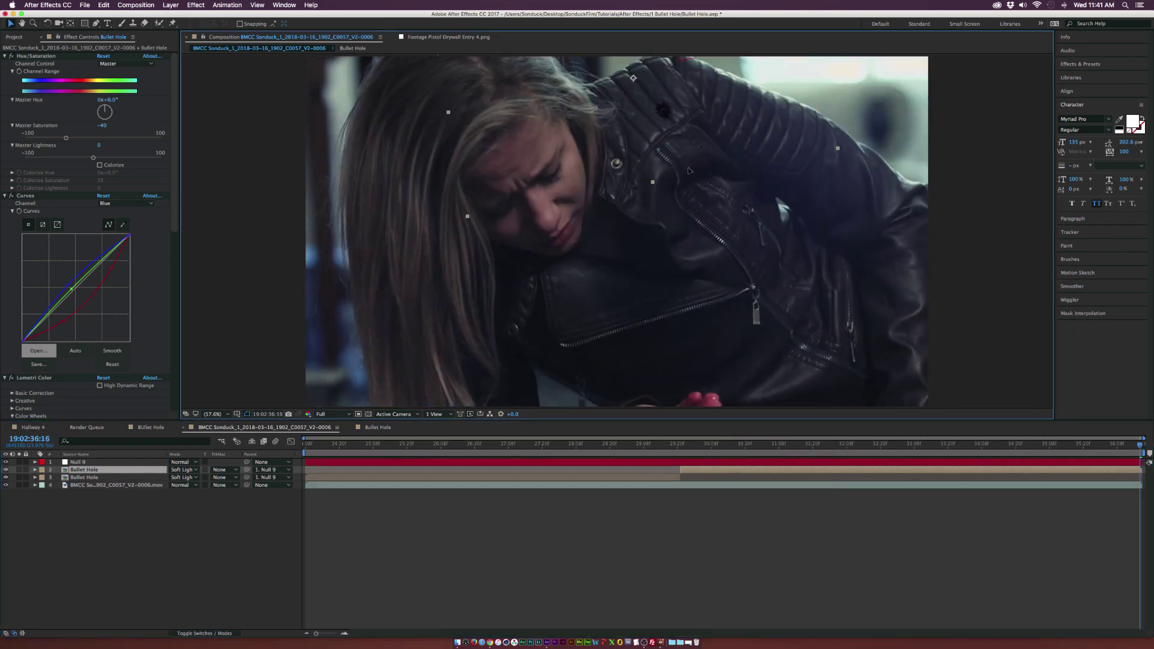
pyautogui.click(269, 470)
pyautogui.click(269, 478)
# Step: Scale the second Bullet Hole segment to 84.5% and reposition its wound on the shoulder above the zipper
pyautogui.press('s')
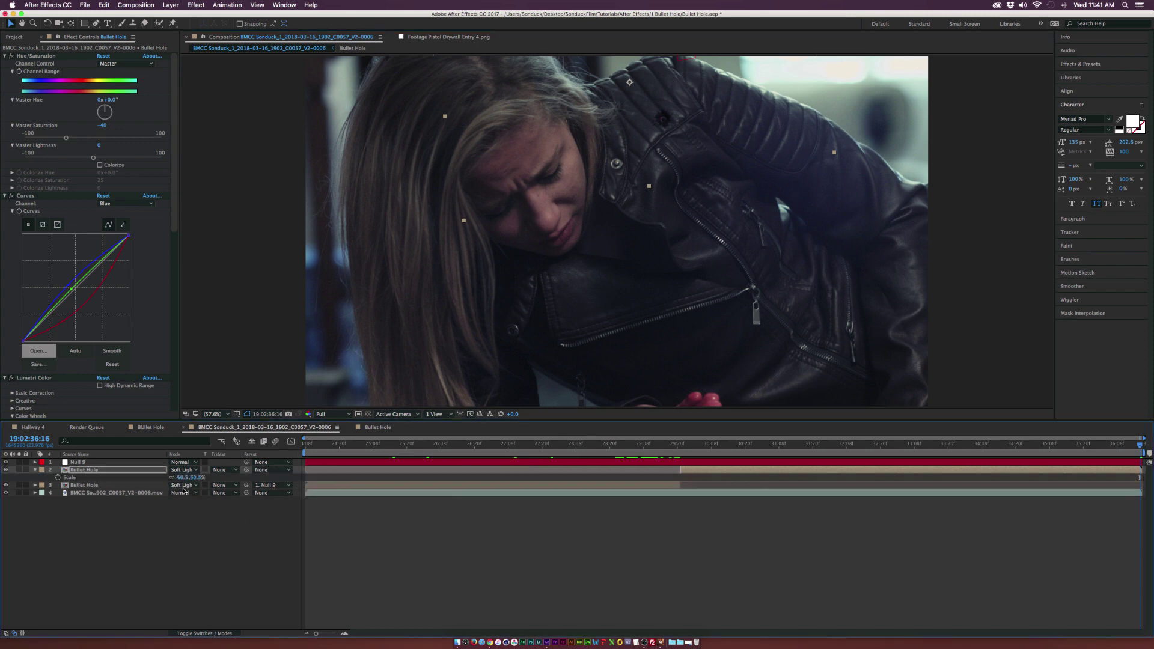
pyautogui.click(183, 478)
pyautogui.write('84.5')
pyautogui.press('Return')
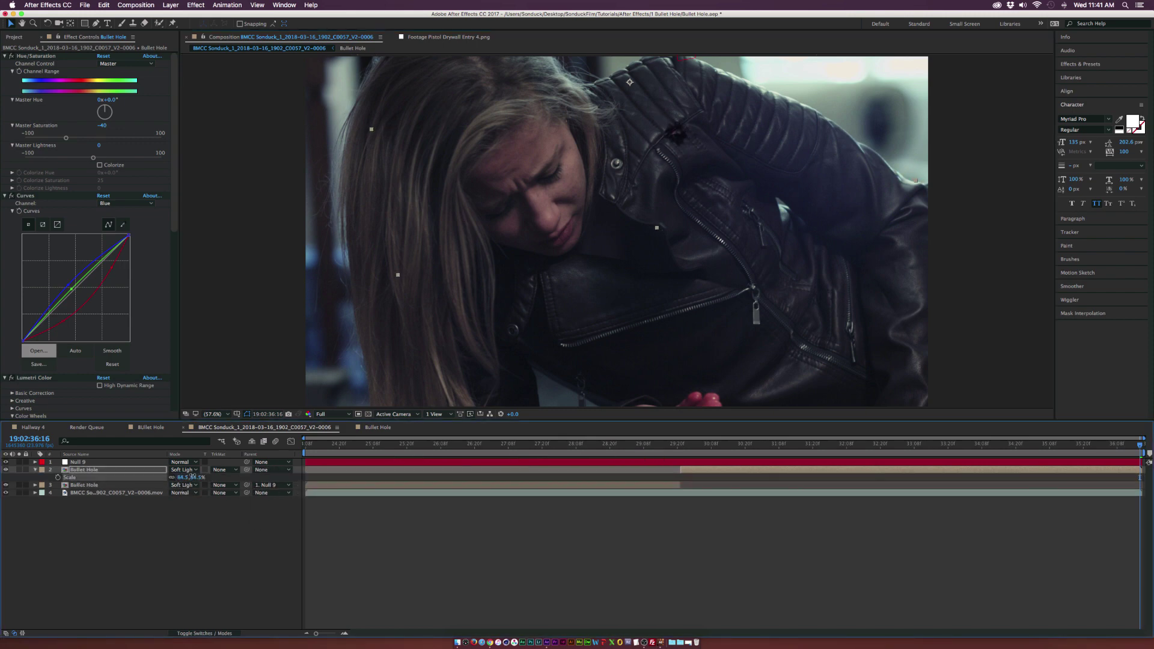
pyautogui.moveTo(729, 196); pyautogui.dragTo(711, 172)
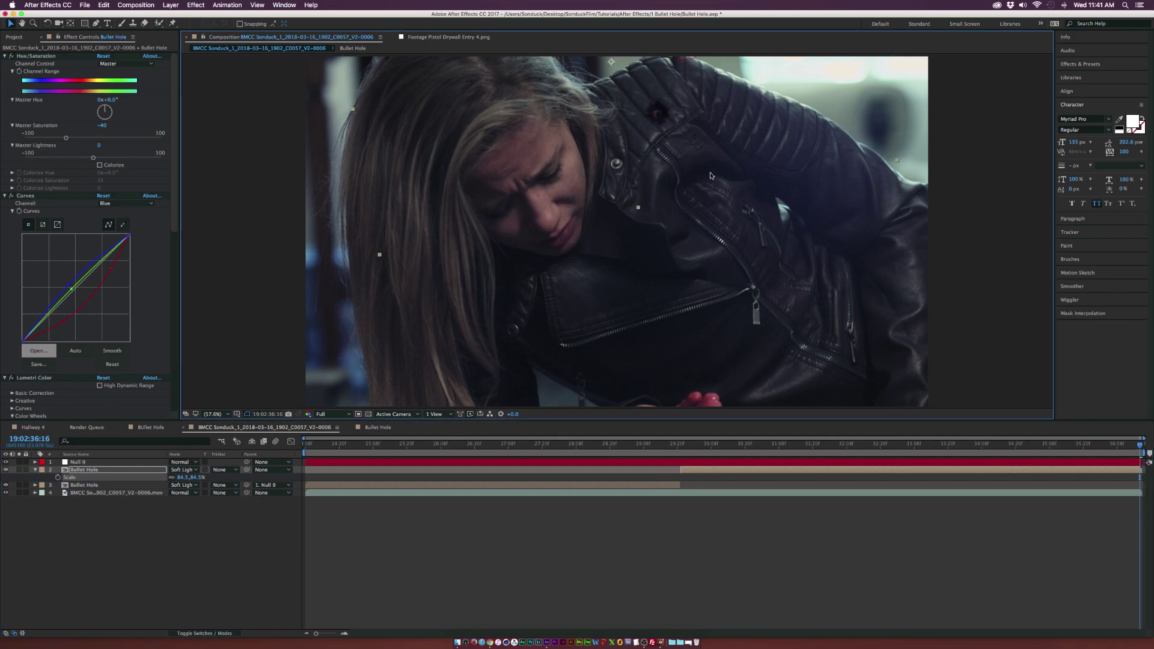
# Step: Compare the unparented wound with the jacket at the footage's first frame, around 19:02:32:12 and at the last frame
pyautogui.press('Home')
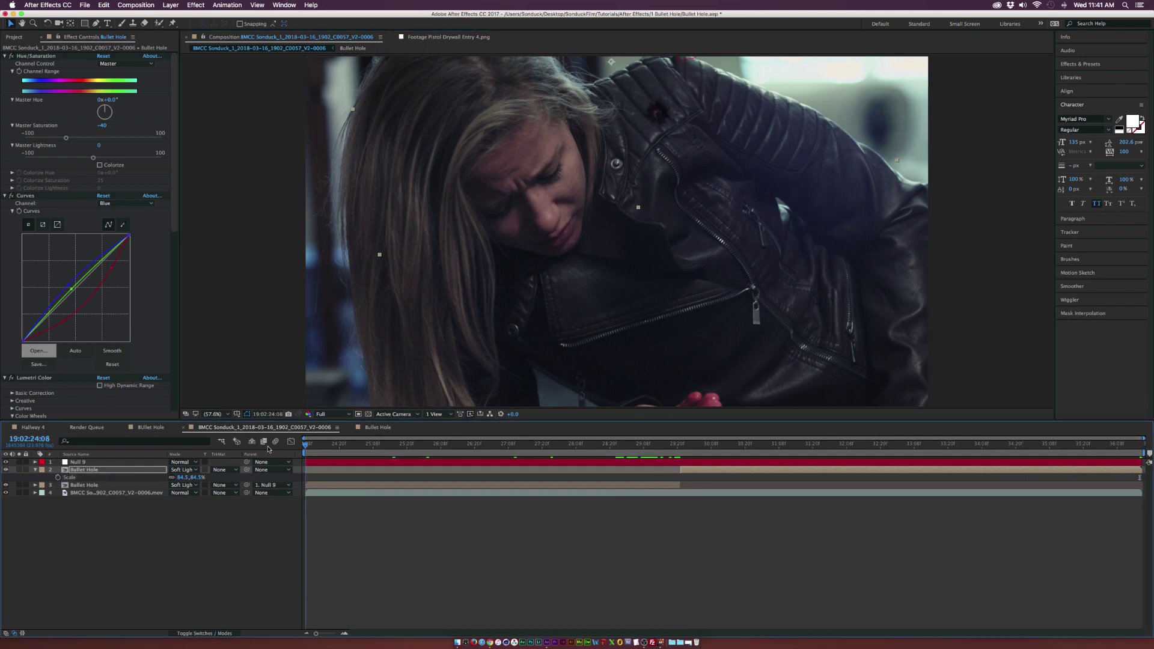
pyautogui.press('End')
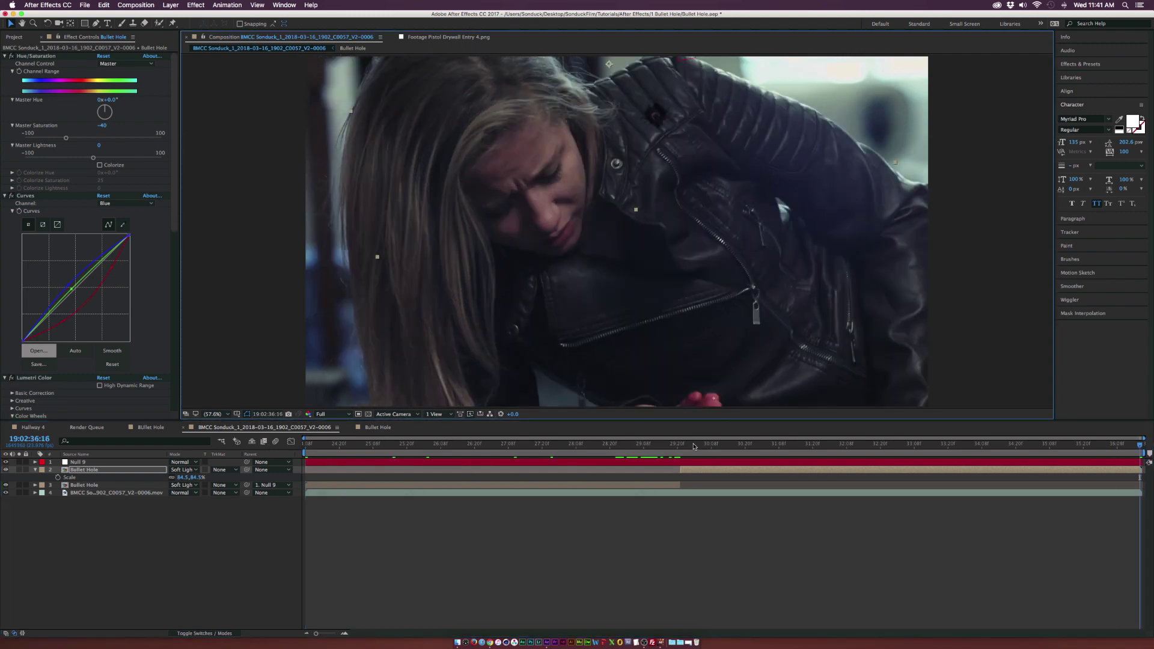
pyautogui.click(727, 443)
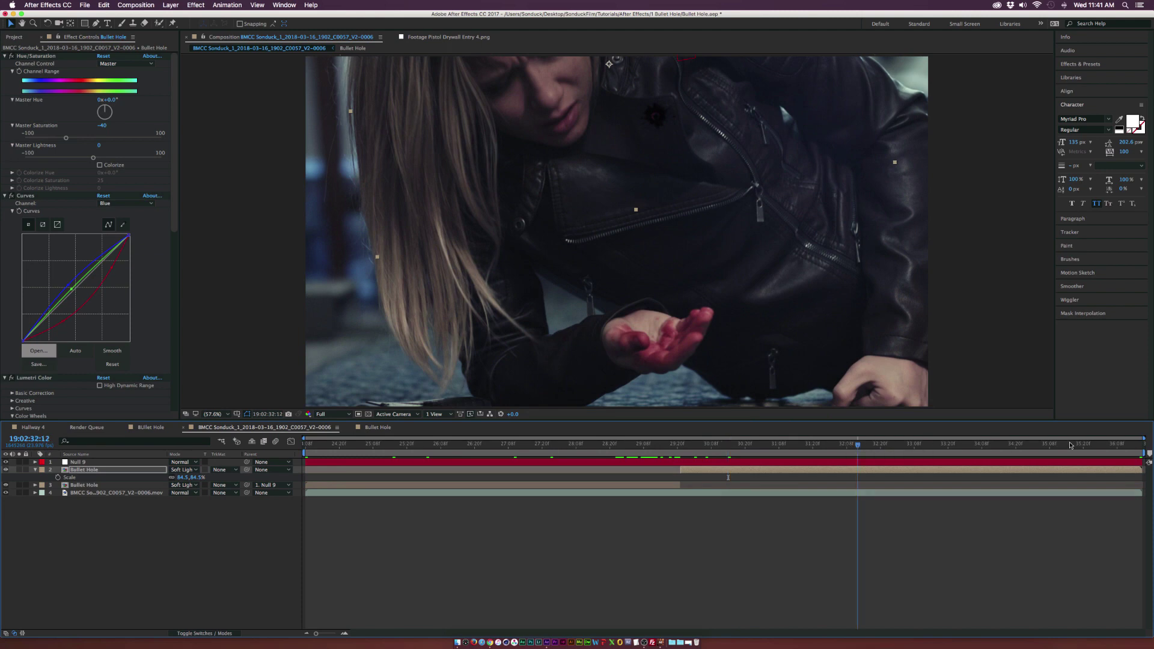
pyautogui.press('End')
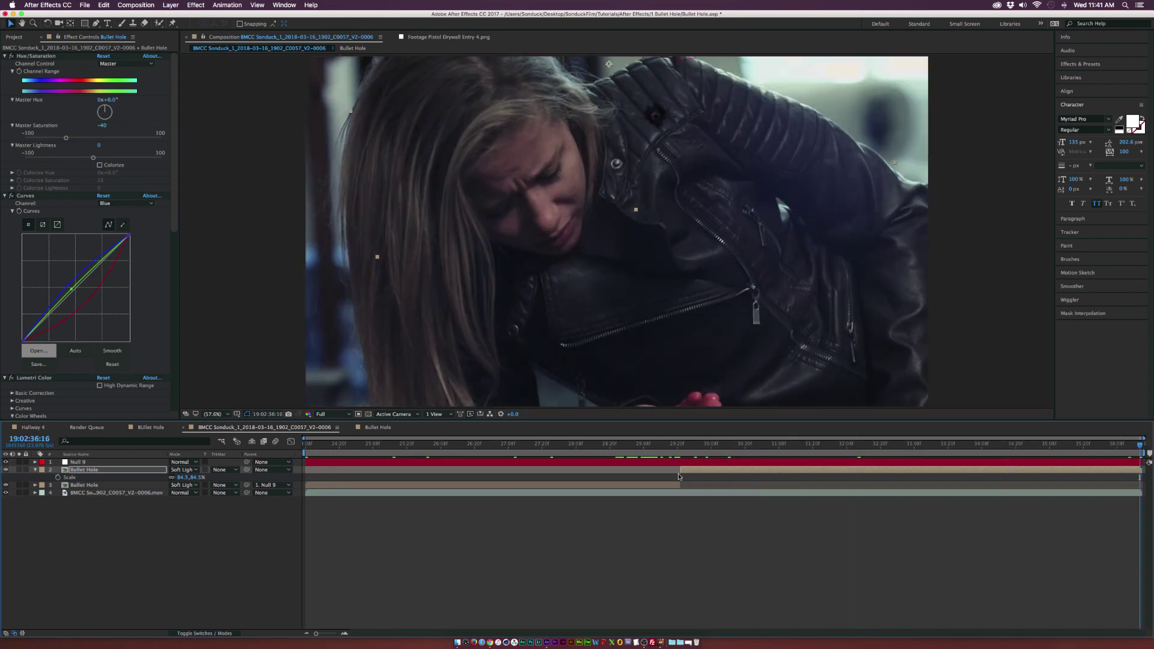
# Step: Switch to mocha AE CC, go to the last frame (296) and remove the existing tracking layer
pyautogui.click(660, 642)
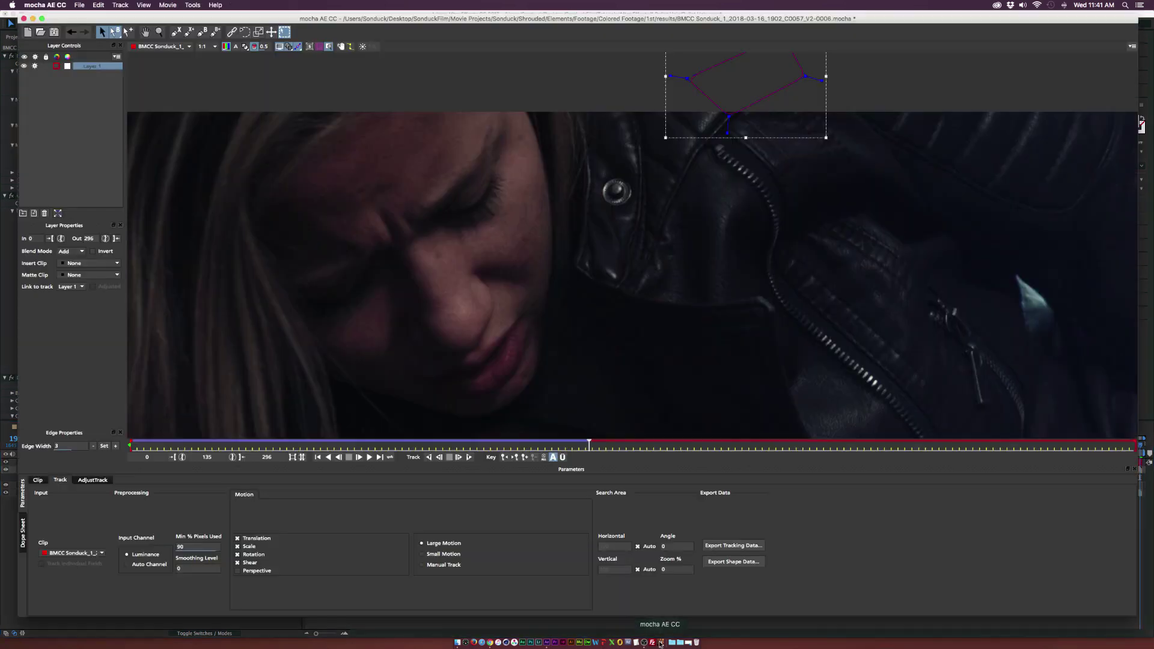
pyautogui.click(1118, 448)
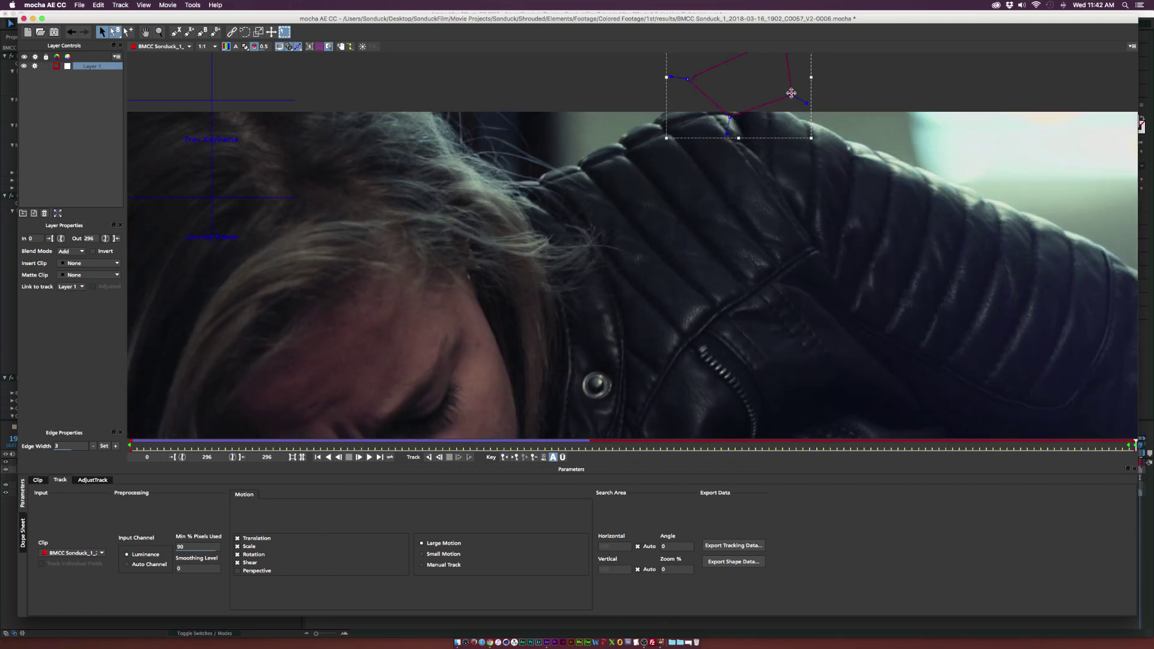
pyautogui.press('super+z')
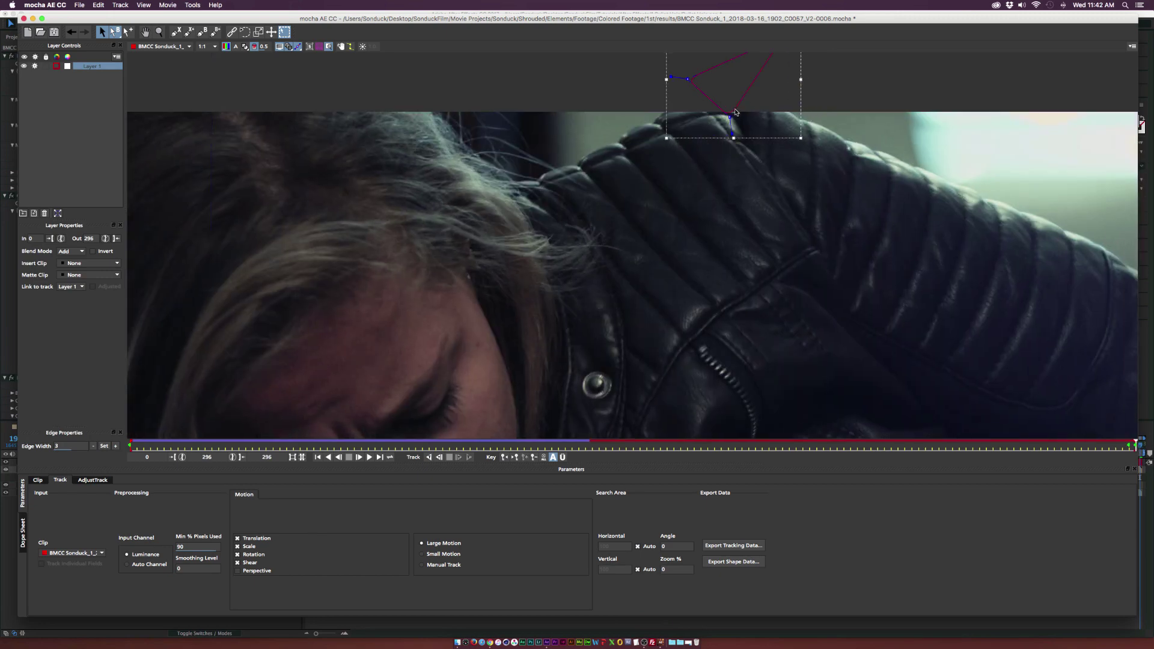
pyautogui.press('super+z')
pyautogui.click(578, 325)
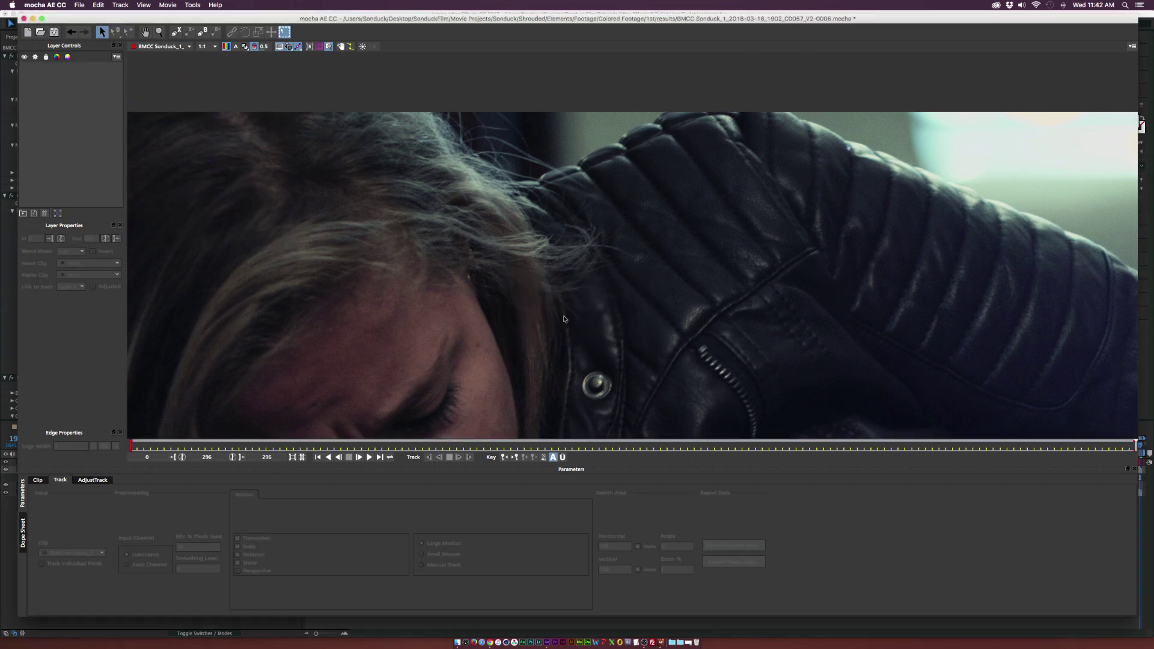
# Step: Draw a four-point X-Spline around the quilted shoulder panel of the jacket at frame 296 and track it backwards
pyautogui.click(176, 32)
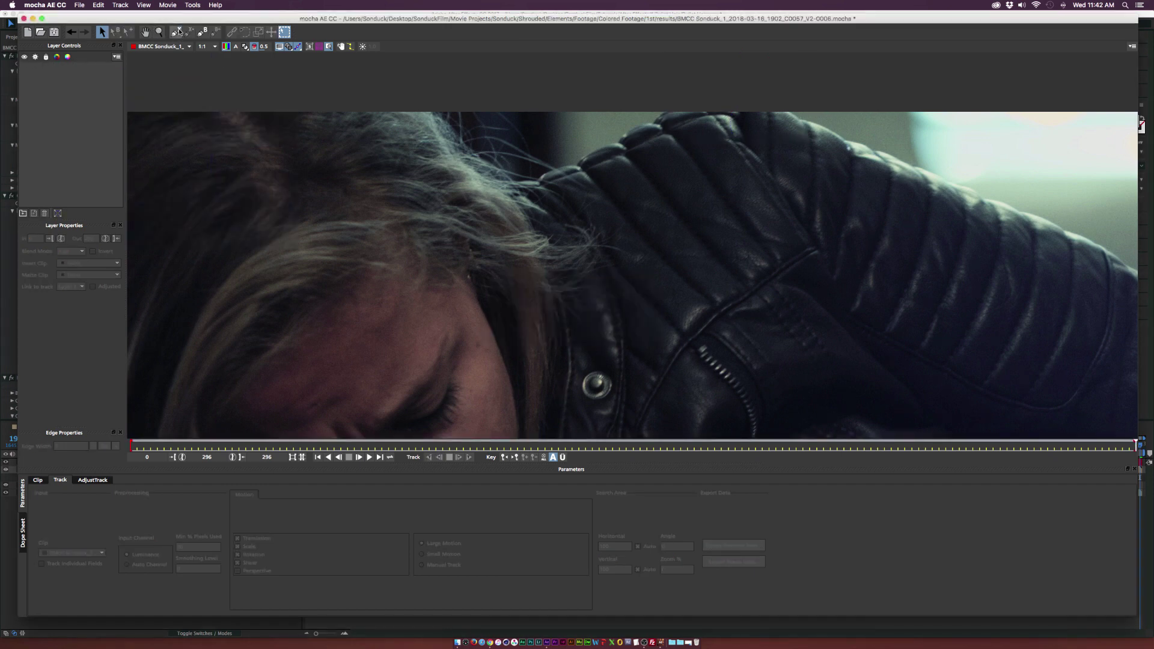
pyautogui.click(778, 275)
pyautogui.click(703, 171)
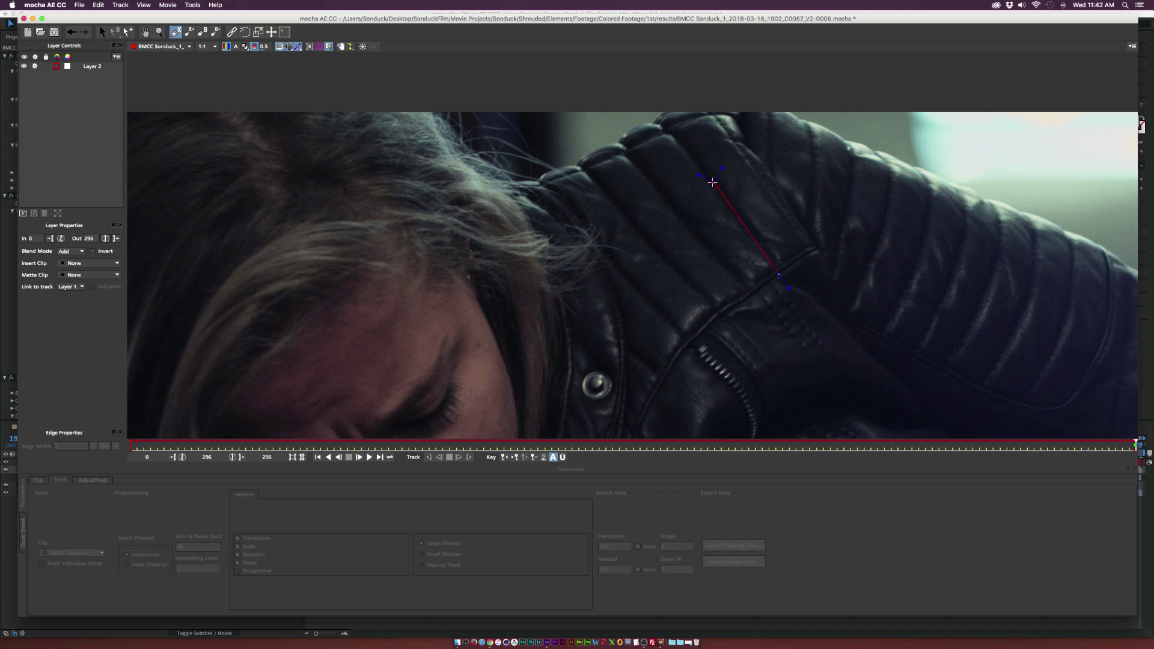
pyautogui.click(635, 229)
pyautogui.moveTo(716, 306); pyautogui.dragTo(716, 310)
pyautogui.click(778, 273)
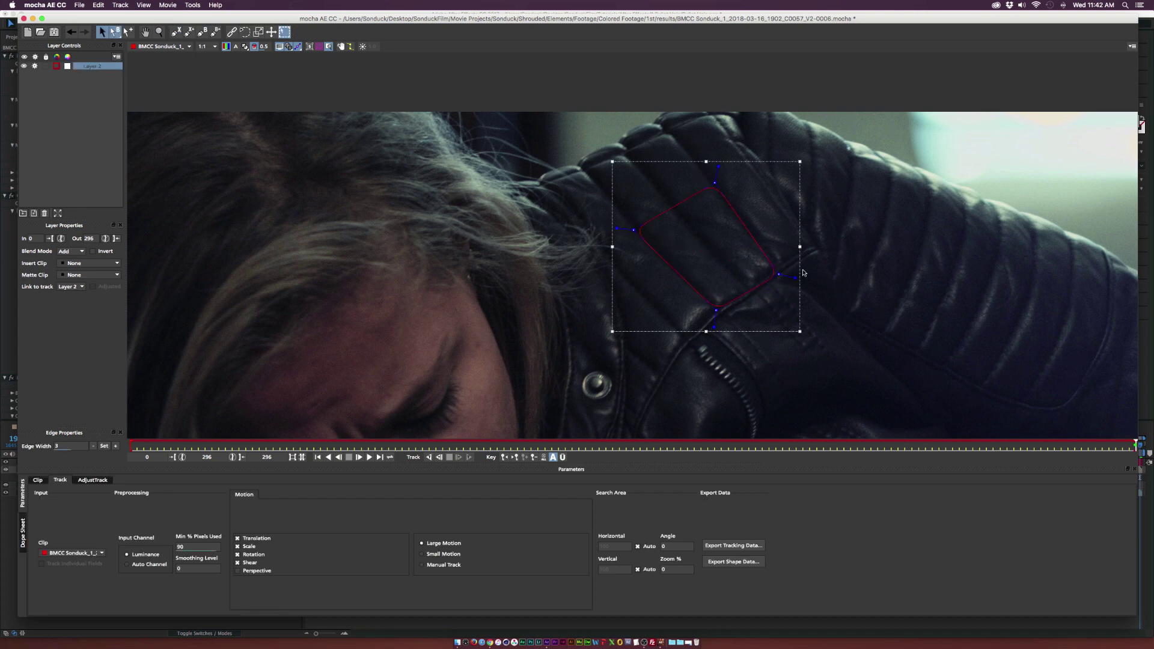
pyautogui.click(439, 457)
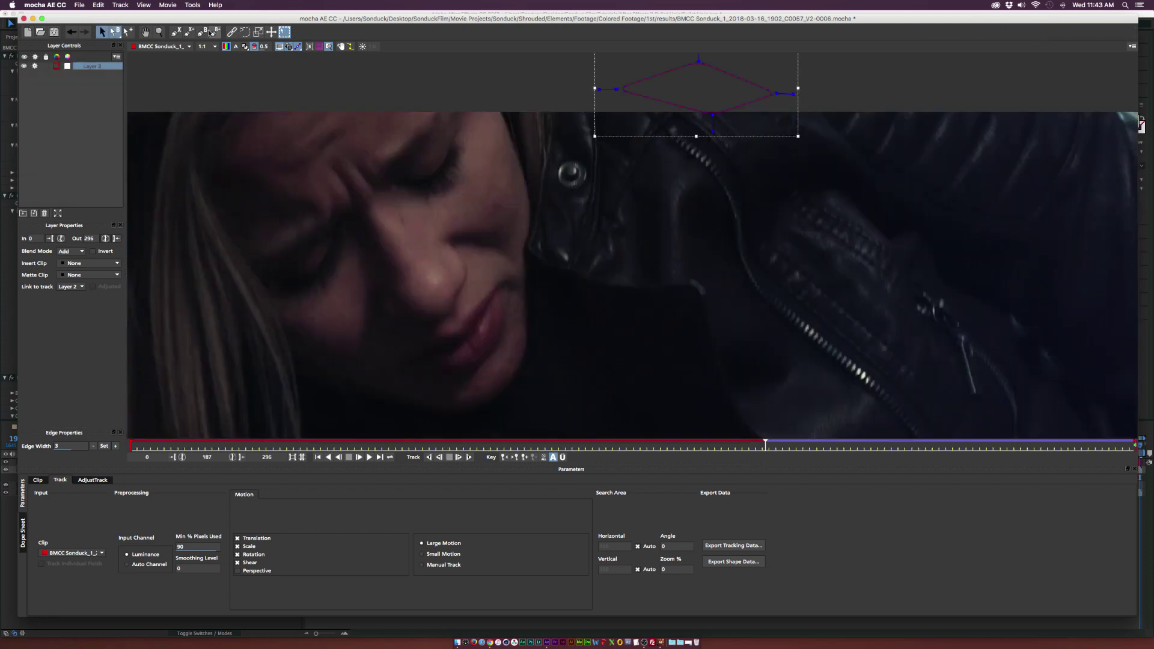
# Step: Copy the new track to the clipboard as After Effects Transform Data [position, scale and rotation] and switch back to After Effects
pyautogui.click(79, 5)
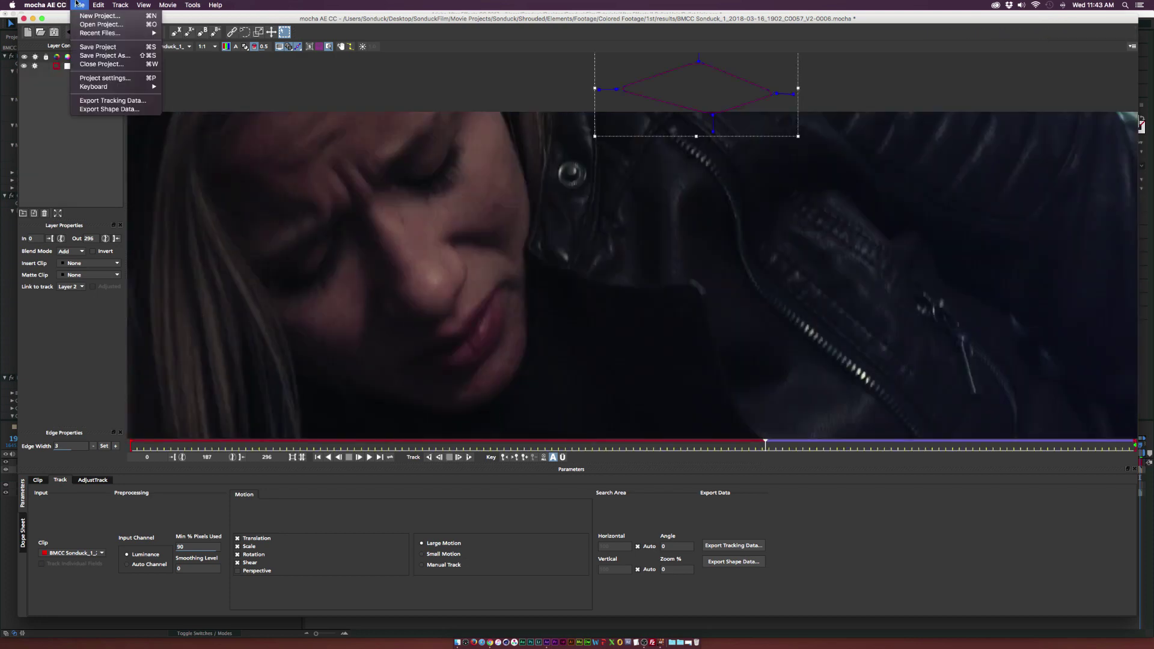
pyautogui.click(89, 101)
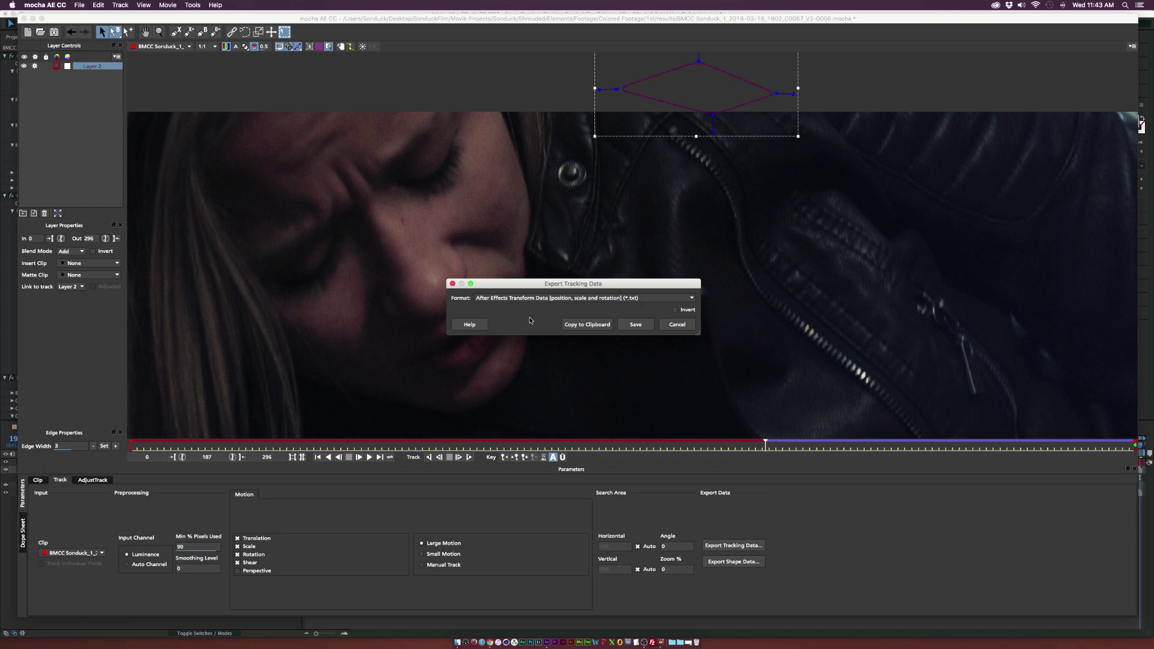
pyautogui.click(598, 325)
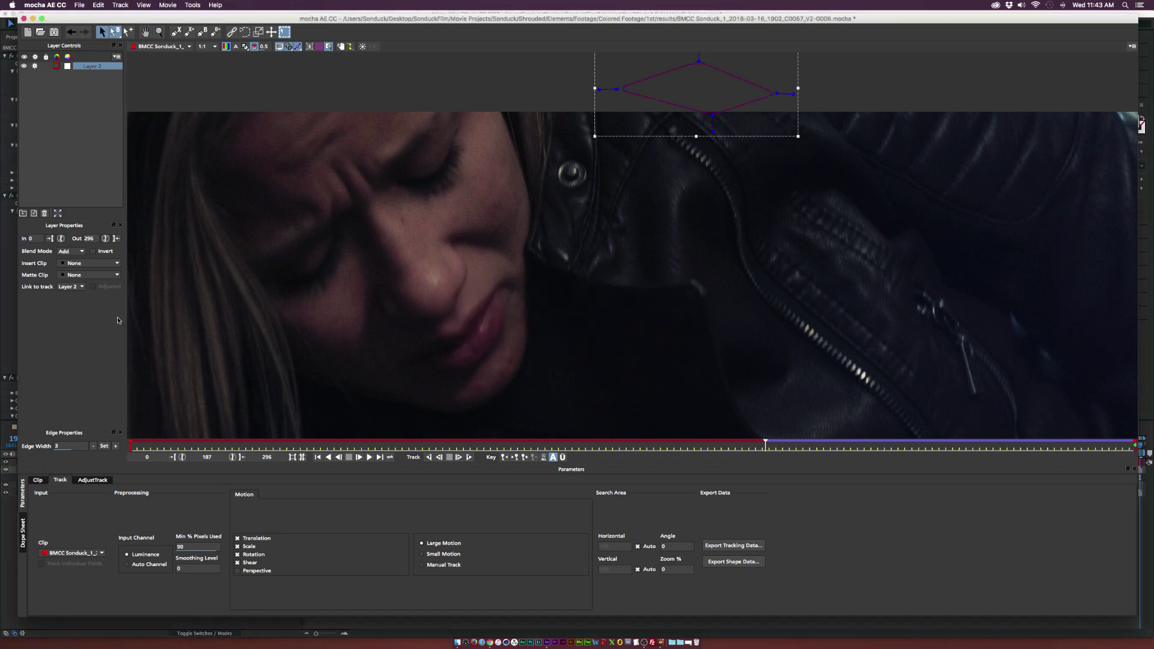
pyautogui.click(5, 311)
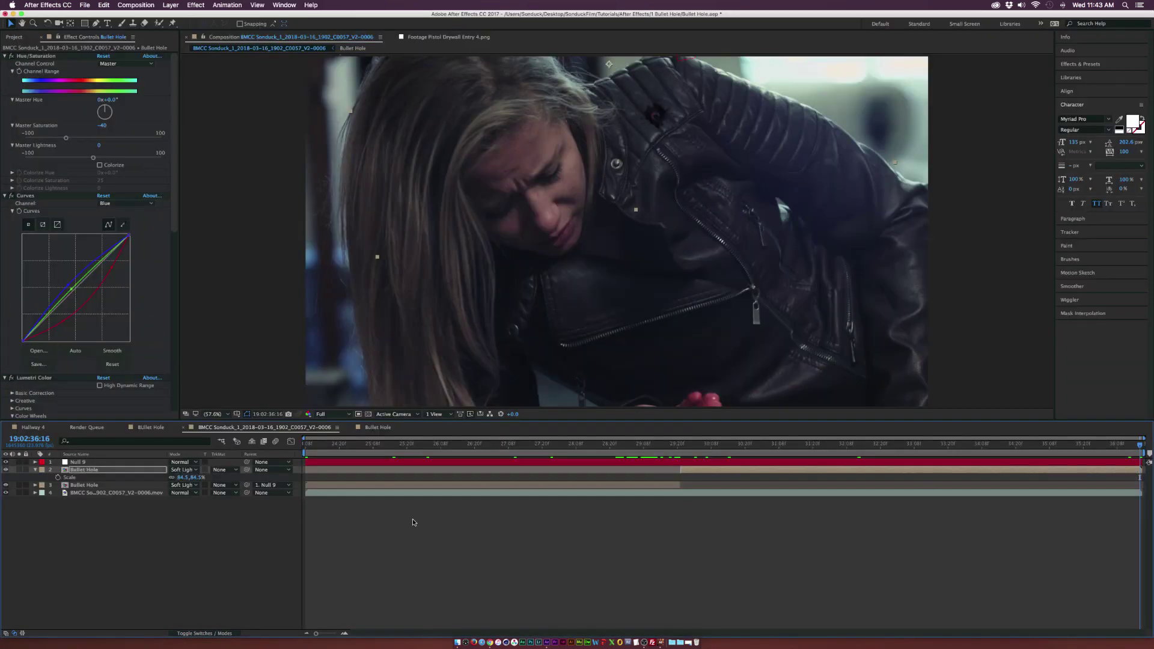
# Step: Add a null object at the top of the layer stack and paste the mocha tracking data onto it at 19:02:24:08
pyautogui.press('super+alt+shift+y')
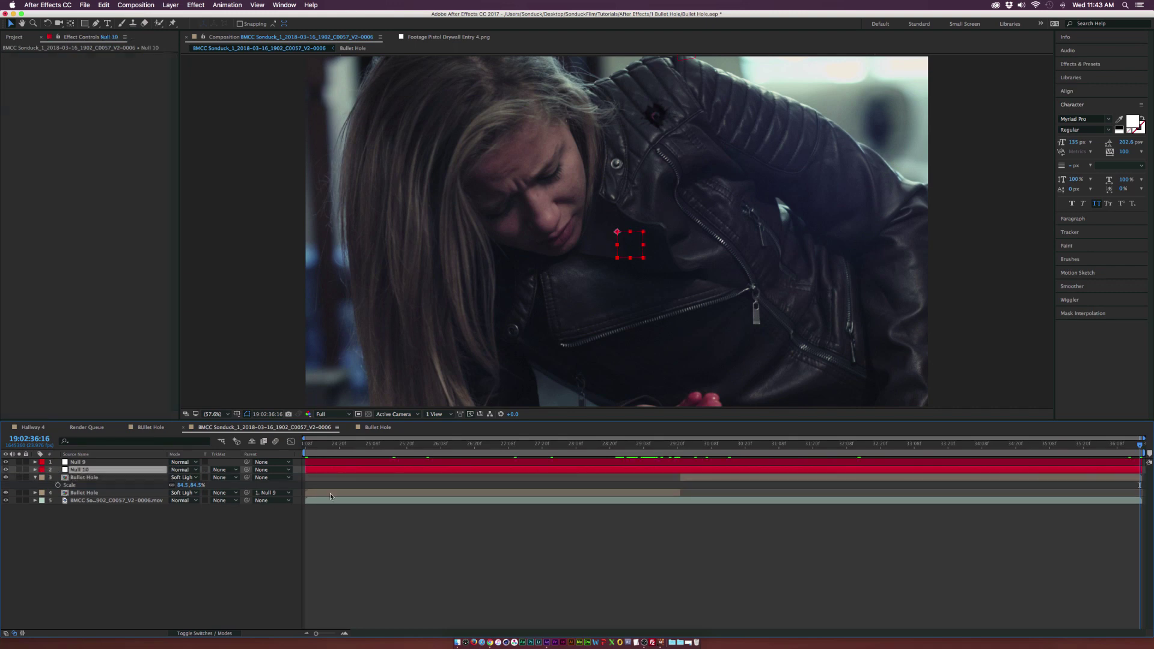
pyautogui.moveTo(110, 470); pyautogui.dragTo(110, 459)
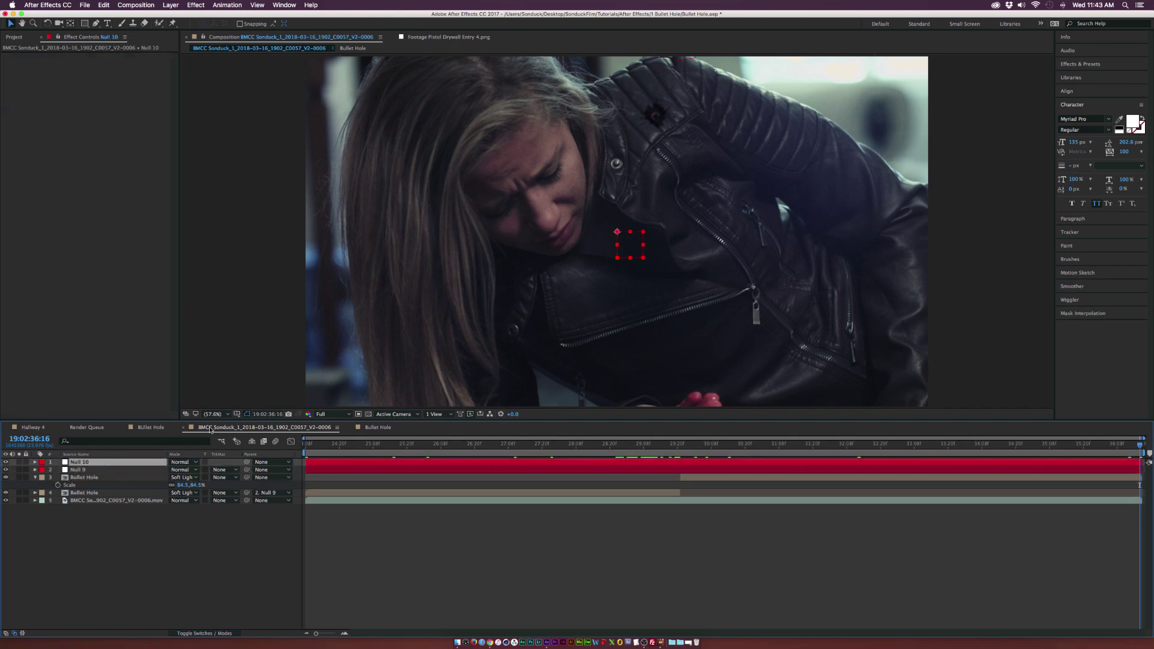
pyautogui.click(303, 443)
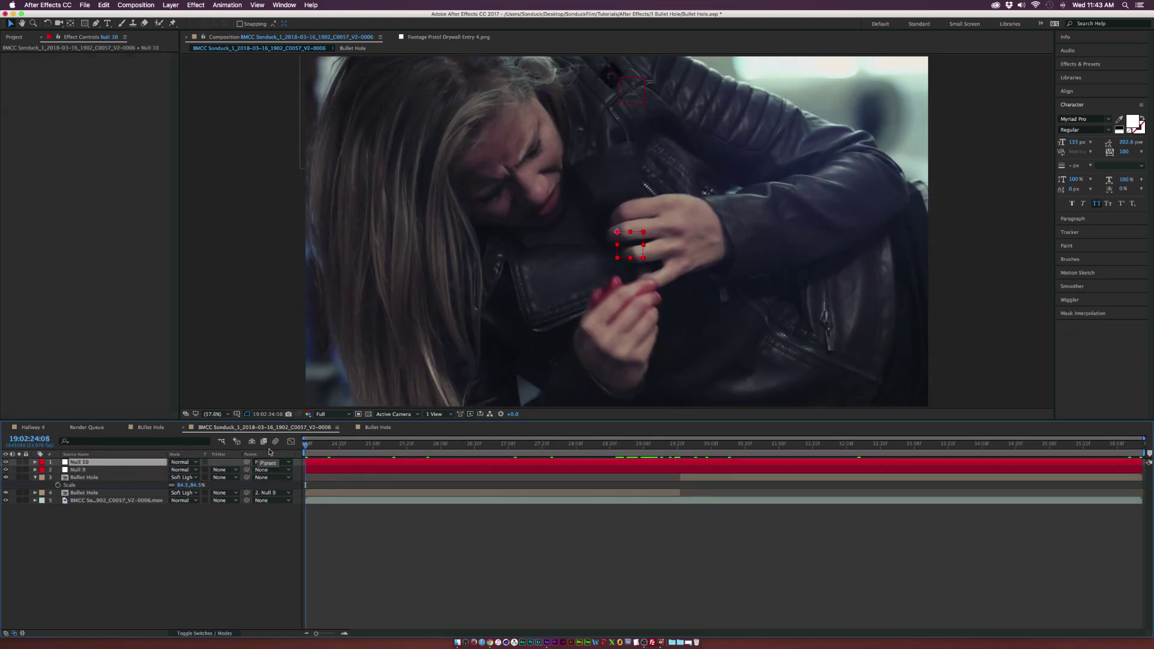
pyautogui.press('Return')
pyautogui.press('u')
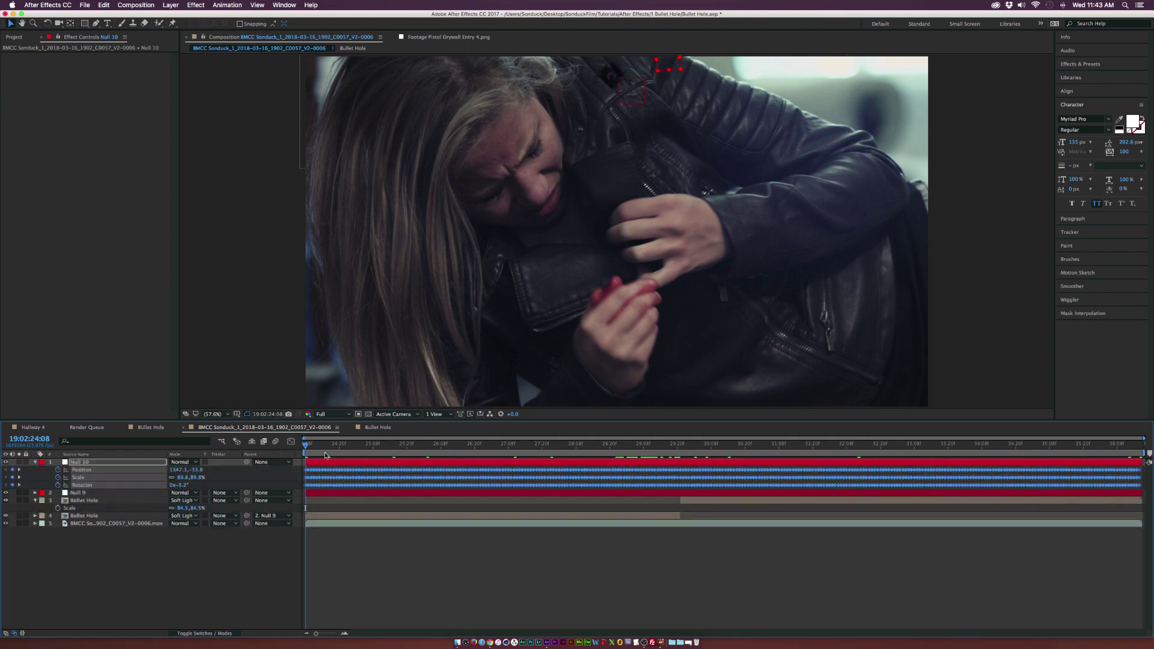
# Step: Trim the new null to start at 19:02:29:21 and parent the second Bullet Hole segment to it at 19:02:36:16
pyautogui.moveTo(431, 446); pyautogui.dragTo(681, 454)
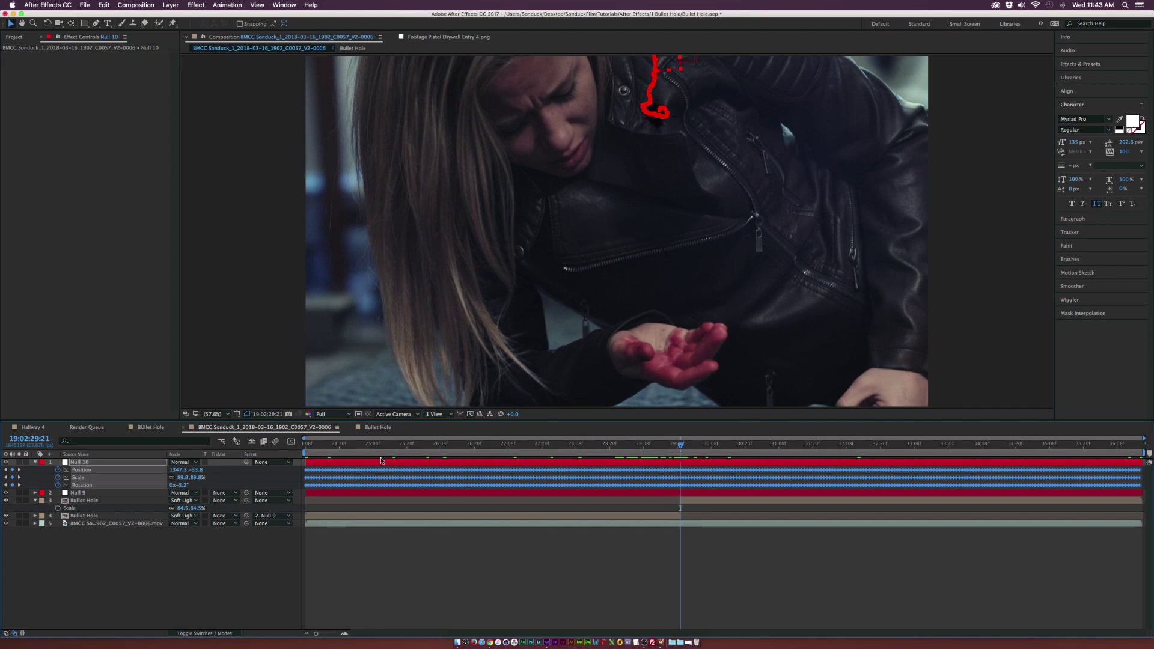
pyautogui.moveTo(306, 461); pyautogui.dragTo(681, 462)
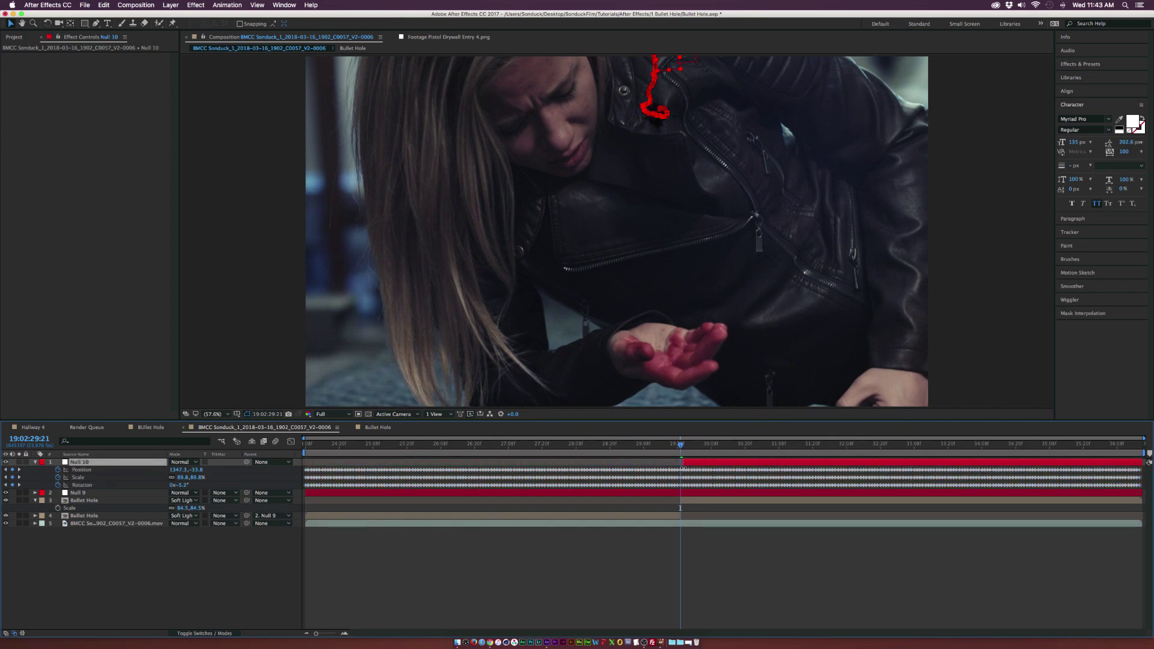
pyautogui.press('End')
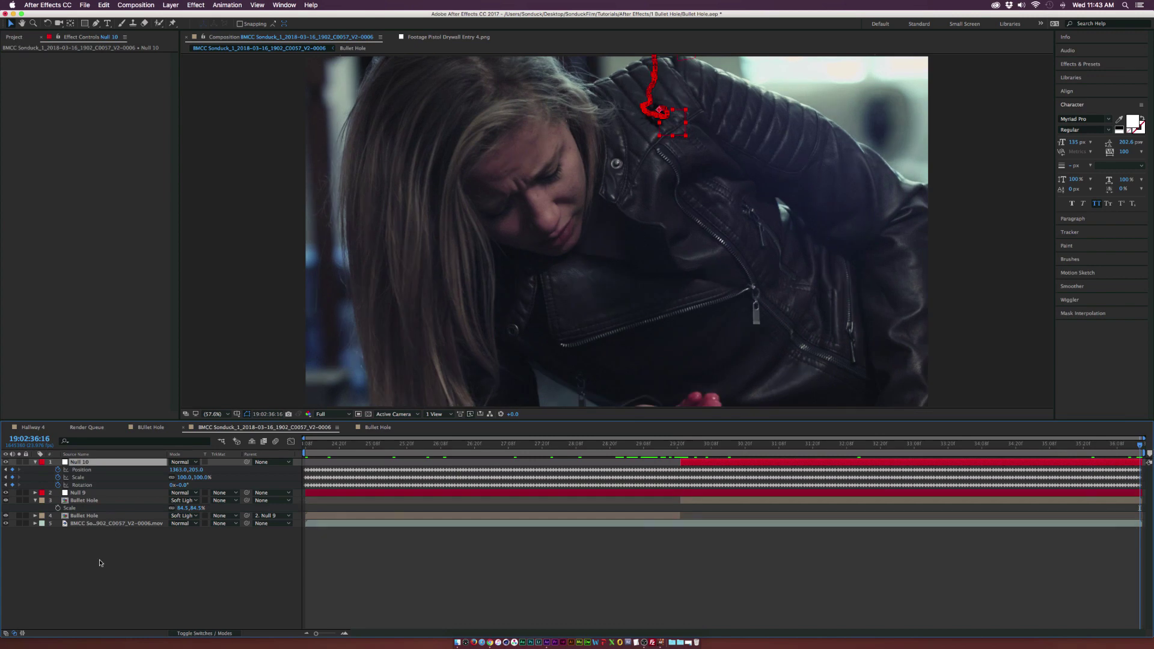
pyautogui.click(89, 501)
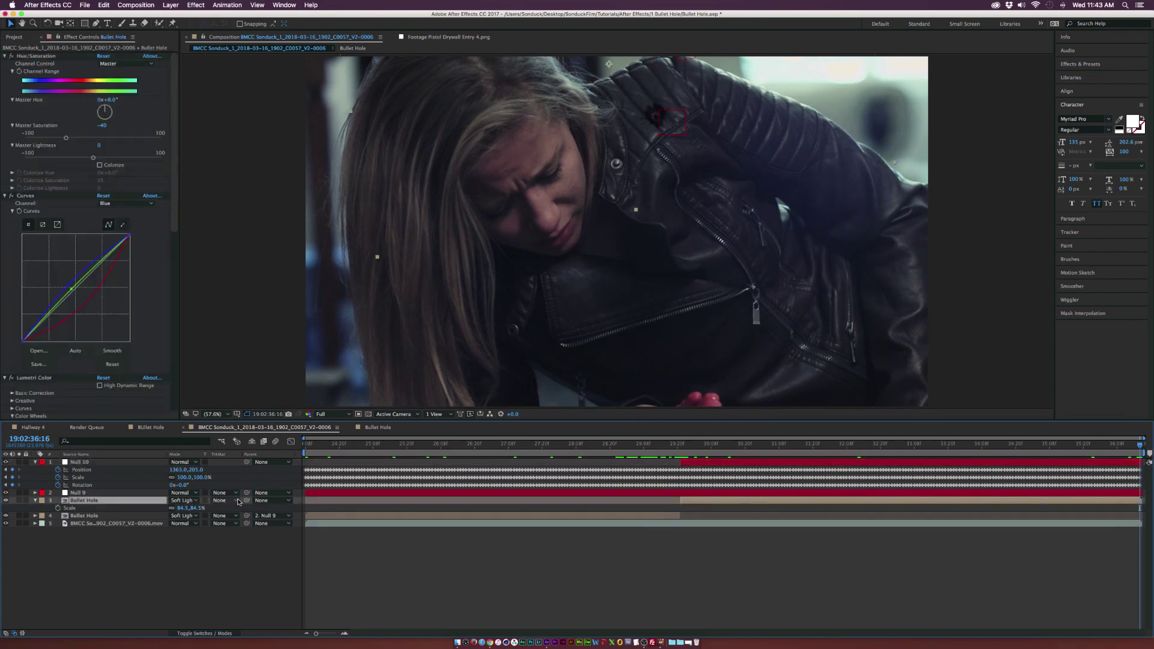
pyautogui.moveTo(246, 500); pyautogui.dragTo(85, 462)
pyautogui.click(204, 577)
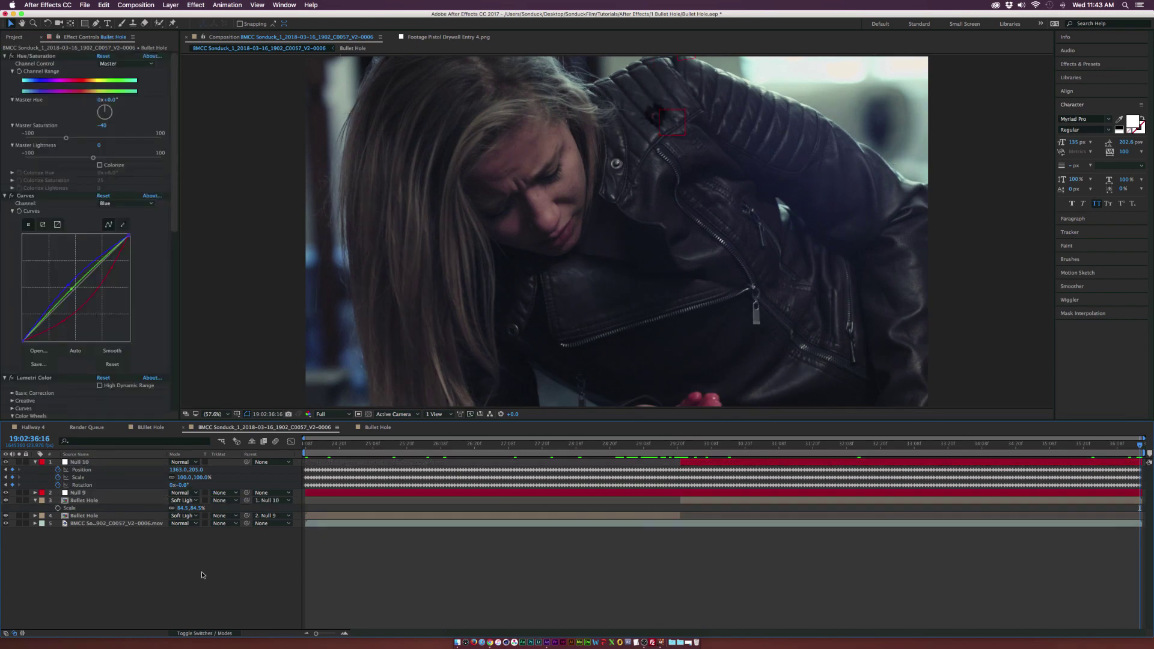
# Step: Collapse the layer properties and play through the footage to check how both wound segments follow the jacket
pyautogui.click(1085, 447)
pyautogui.moveTo(1085, 447); pyautogui.dragTo(366, 458)
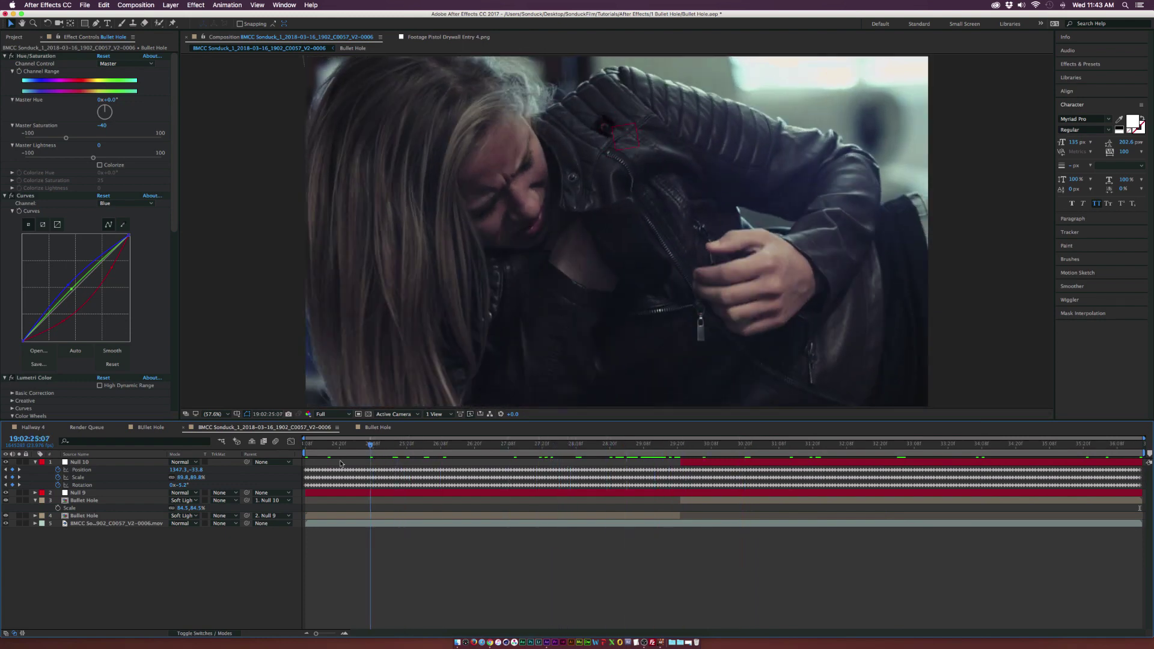
pyautogui.press('u')
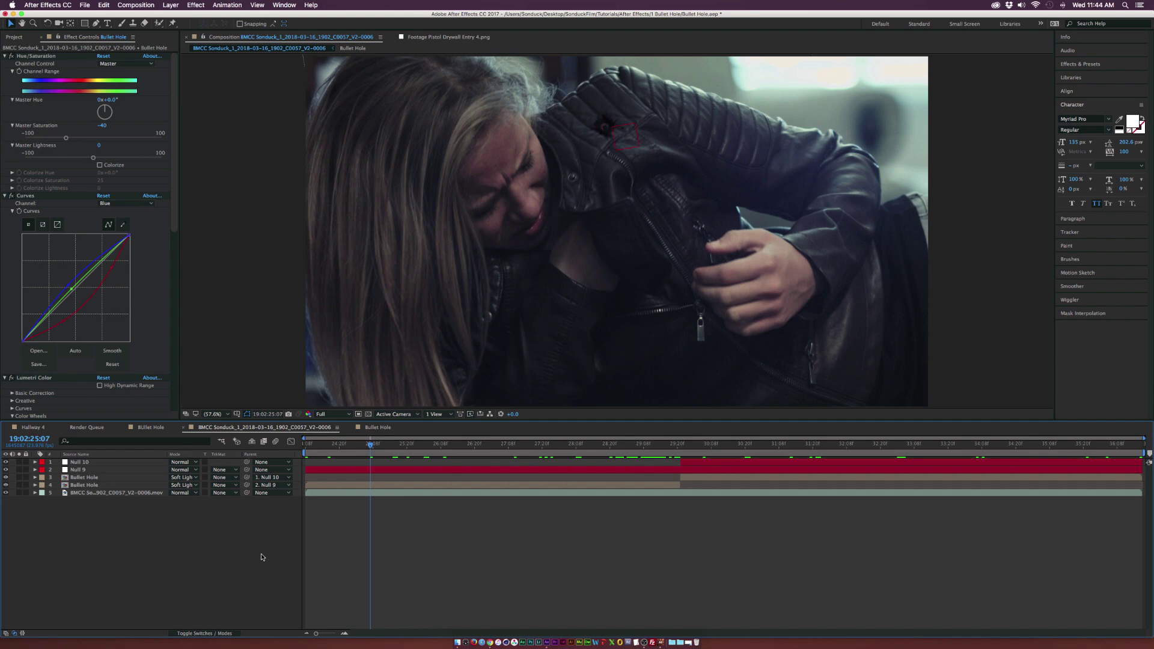
pyautogui.press('Home')
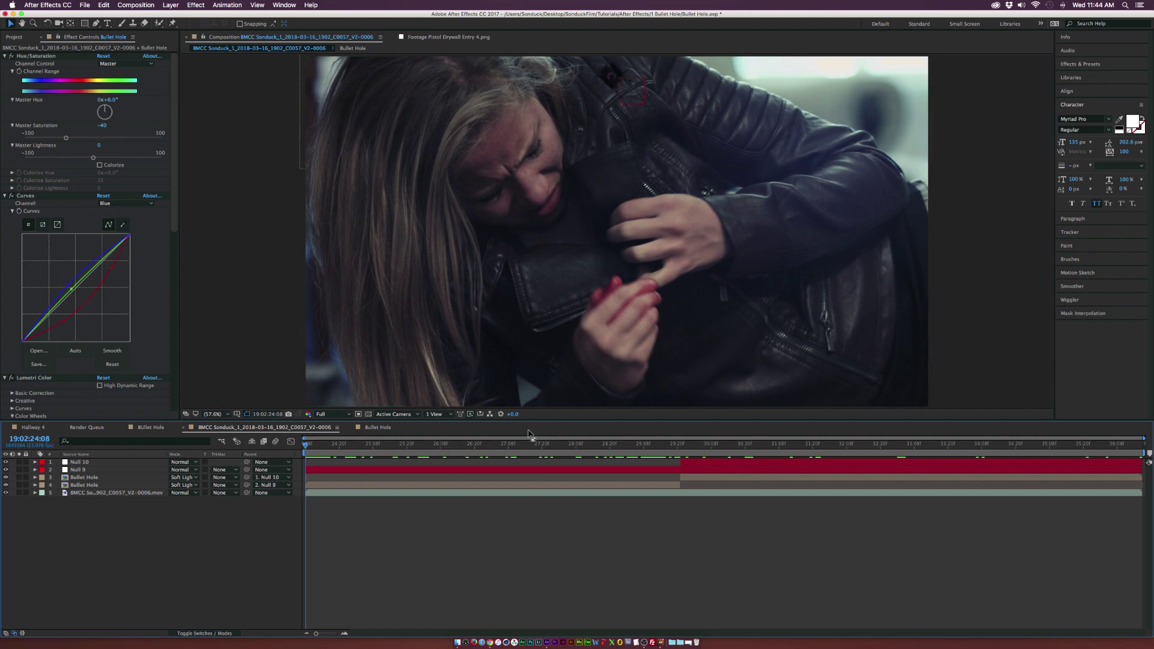
pyautogui.moveTo(584, 445); pyautogui.dragTo(637, 445)
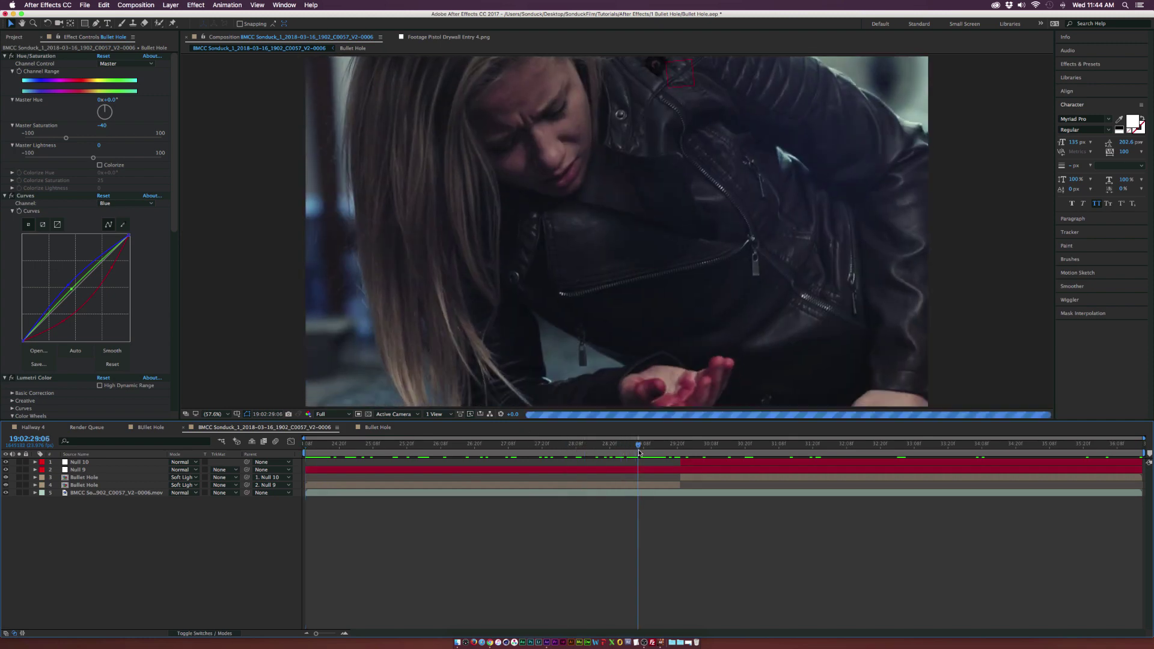
pyautogui.press('space')
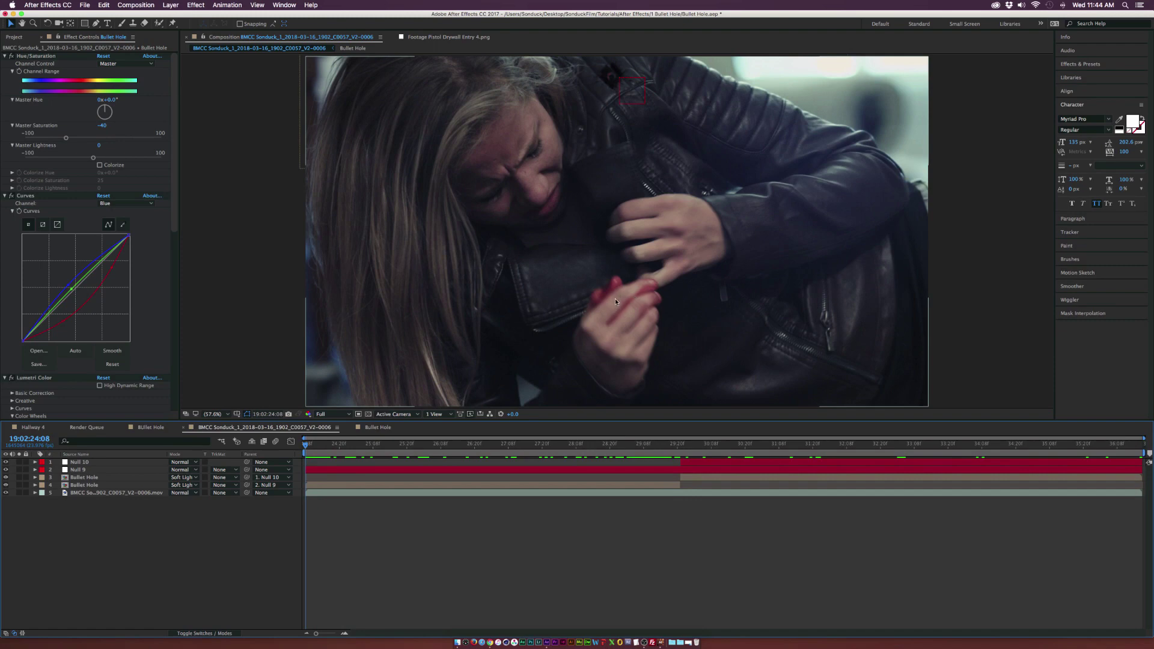
# Step: Duplicate the BMCC footage layer and draw a nine-point Pen mask around the bloody fingers at 19:02:24:08
pyautogui.click(118, 492)
pyautogui.press('super+d')
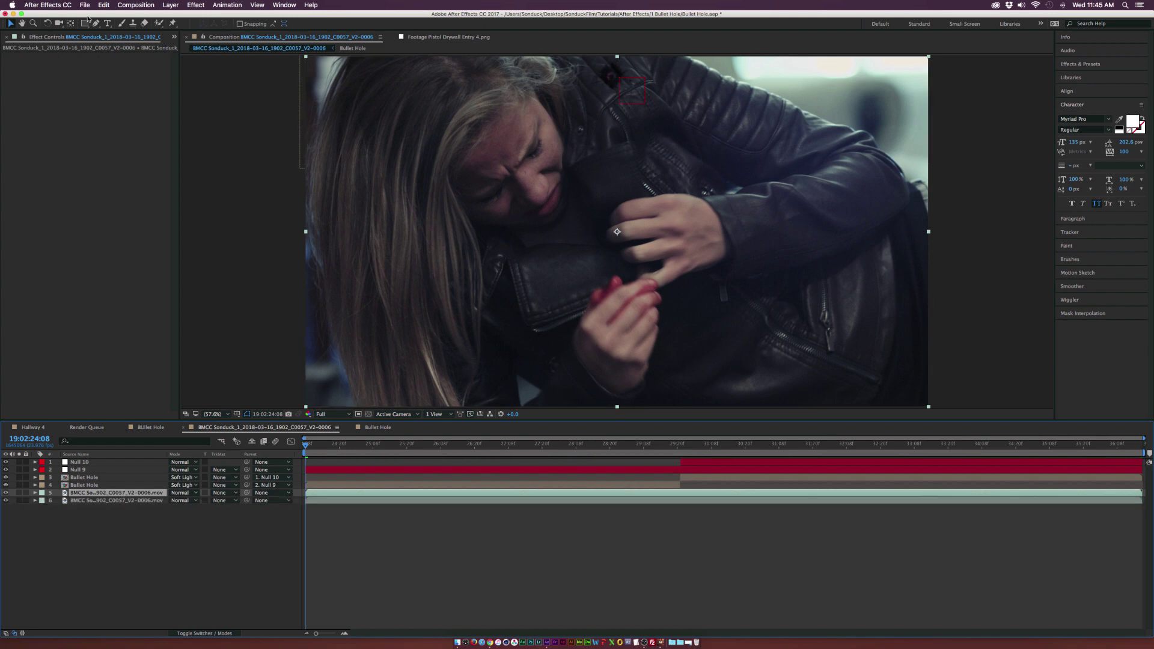
pyautogui.click(96, 23)
pyautogui.click(613, 268)
pyautogui.click(575, 278)
pyautogui.click(562, 314)
pyautogui.click(592, 345)
pyautogui.click(645, 357)
pyautogui.click(689, 345)
pyautogui.click(700, 309)
pyautogui.click(688, 276)
pyautogui.click(617, 248)
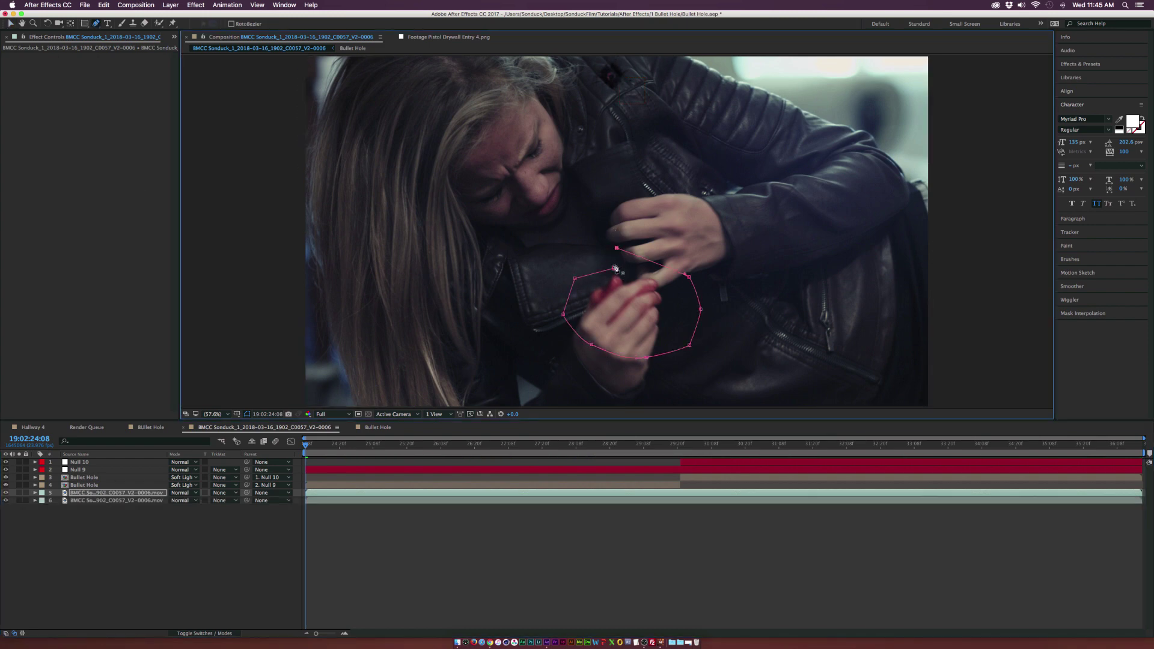
pyautogui.click(614, 268)
# Step: Keyframe the mask path at 19:02:24:08, shift the mask at 19:02:25:04 and end the duplicate footage layer there
pyautogui.hotkey('alt', 'm')
pyautogui.press('space')
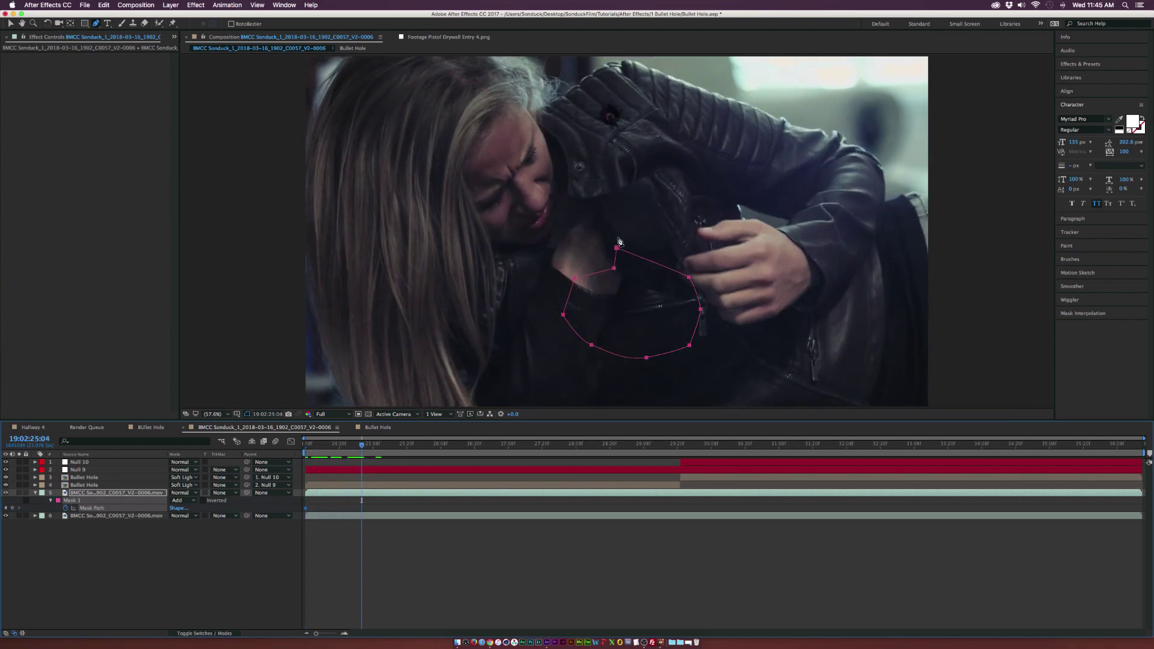
pyautogui.press('v')
pyautogui.moveTo(618, 248); pyautogui.dragTo(596, 185)
pyautogui.hotkey('alt', ']')
pyautogui.hotkey('ctrl', 'Up')
# Step: At 19:02:24:19, reposition the duplicate layer's mask over the bloody hand to add a mask path keyframe
pyautogui.click(337, 446)
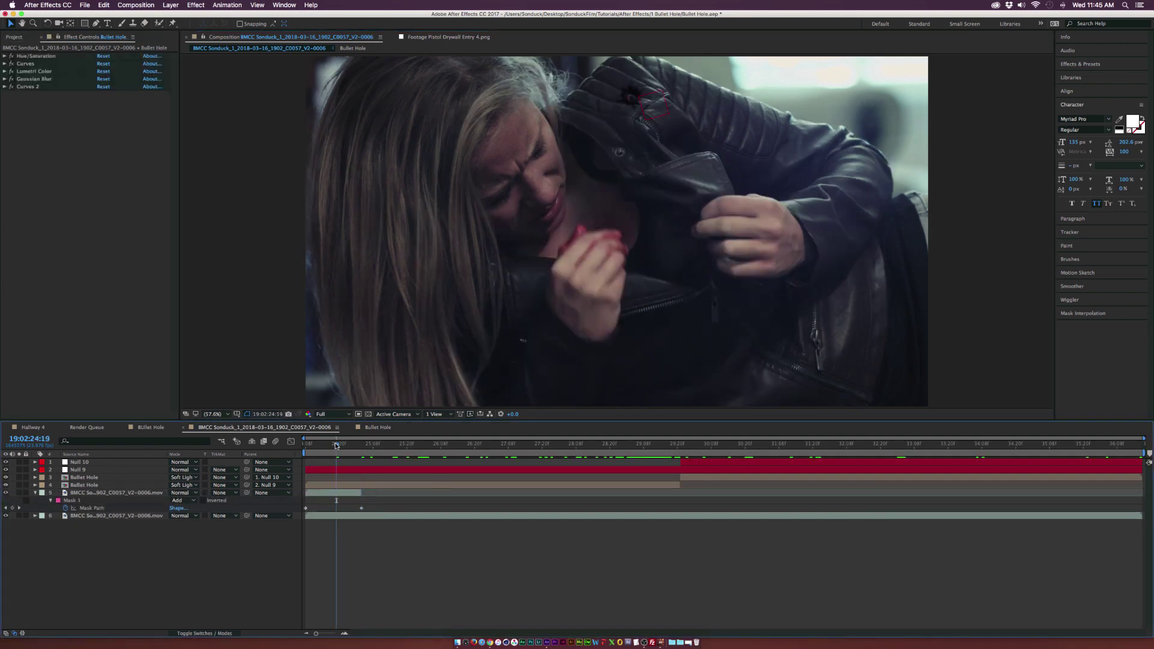
pyautogui.click(316, 495)
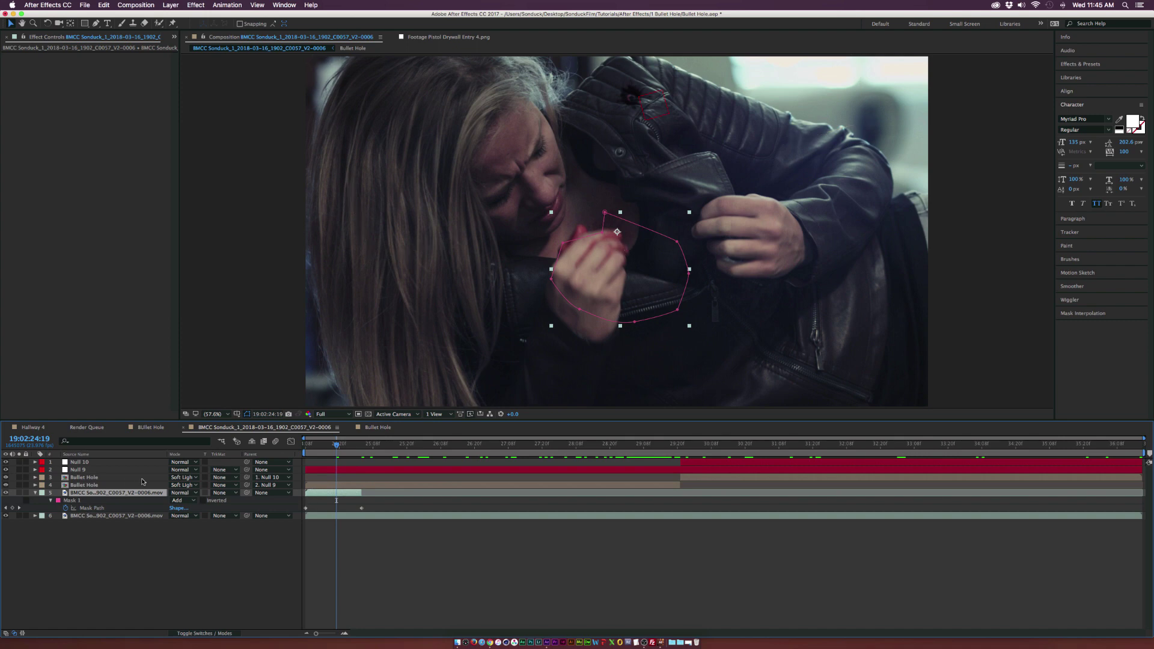
pyautogui.click(87, 507)
pyautogui.hotkey('ctrl', 'v')
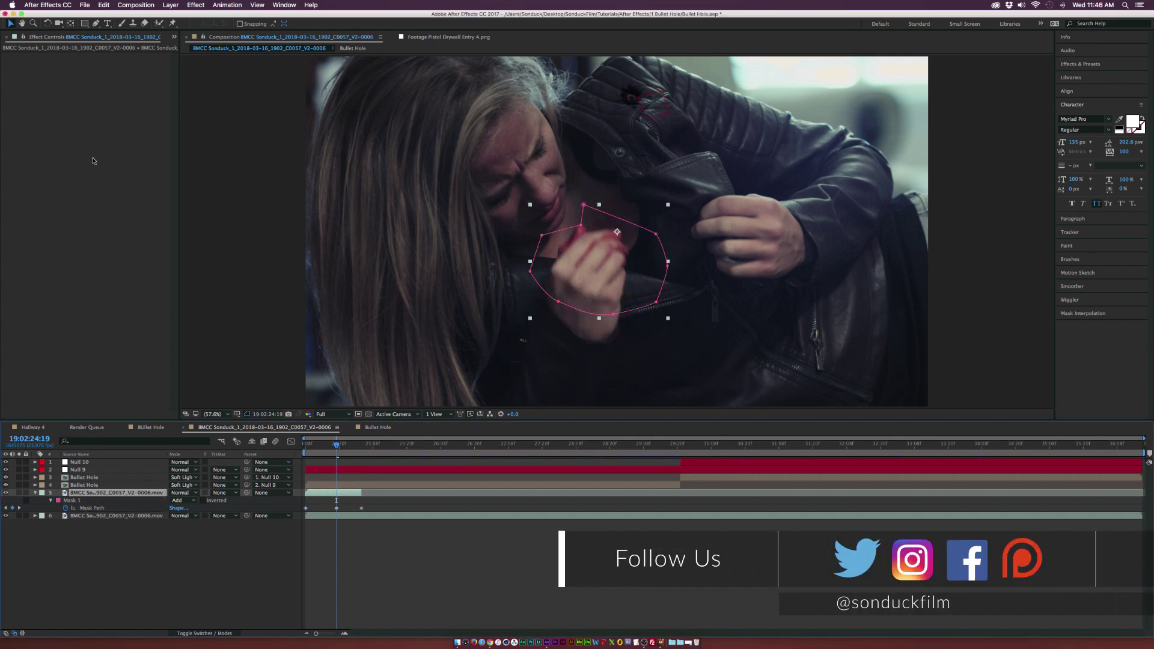
# Step: Paste the Hue/Saturation, Curves, Levels and Brightness & Contrast effects onto the masked footage layer and check the blood removal
pyautogui.hotkey('ctrl', 'v')
pyautogui.scroll(-5, 75, 119)
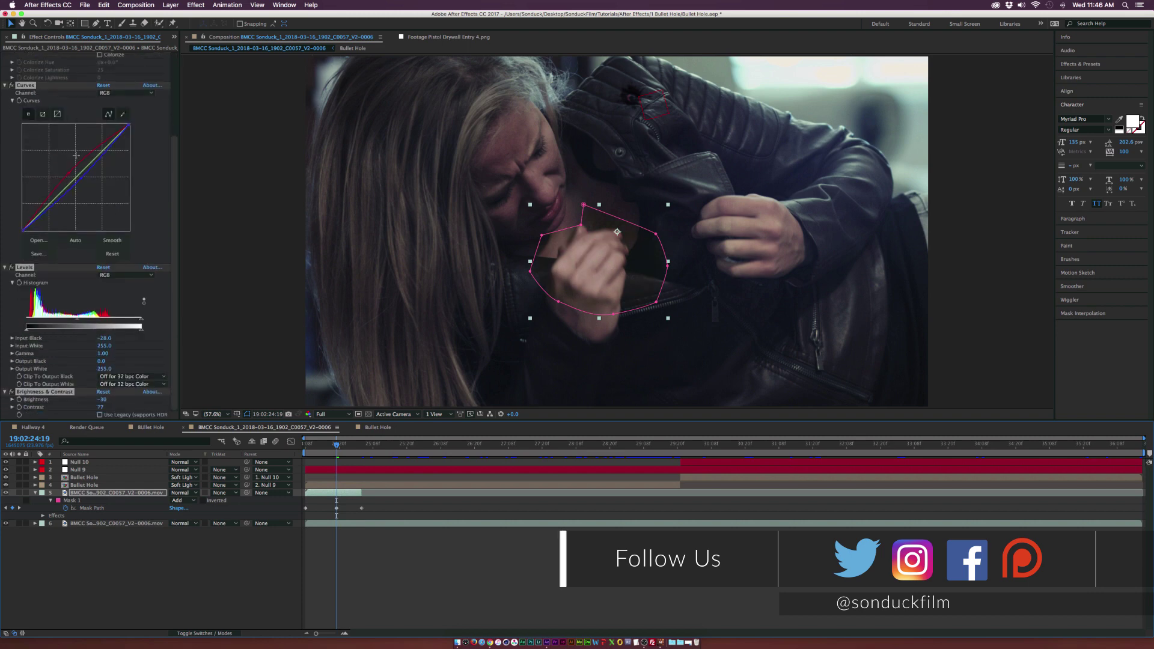
pyautogui.click(353, 445)
pyautogui.moveTo(366, 448); pyautogui.dragTo(702, 451)
pyautogui.click(333, 448)
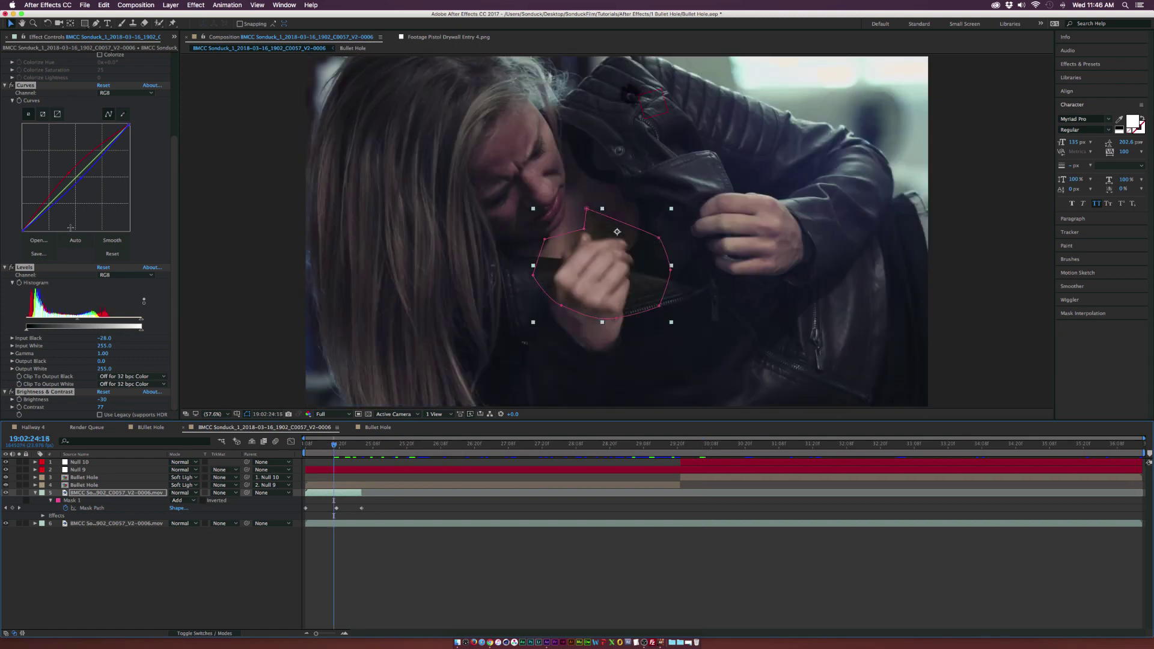
pyautogui.scroll(5, 74, 226)
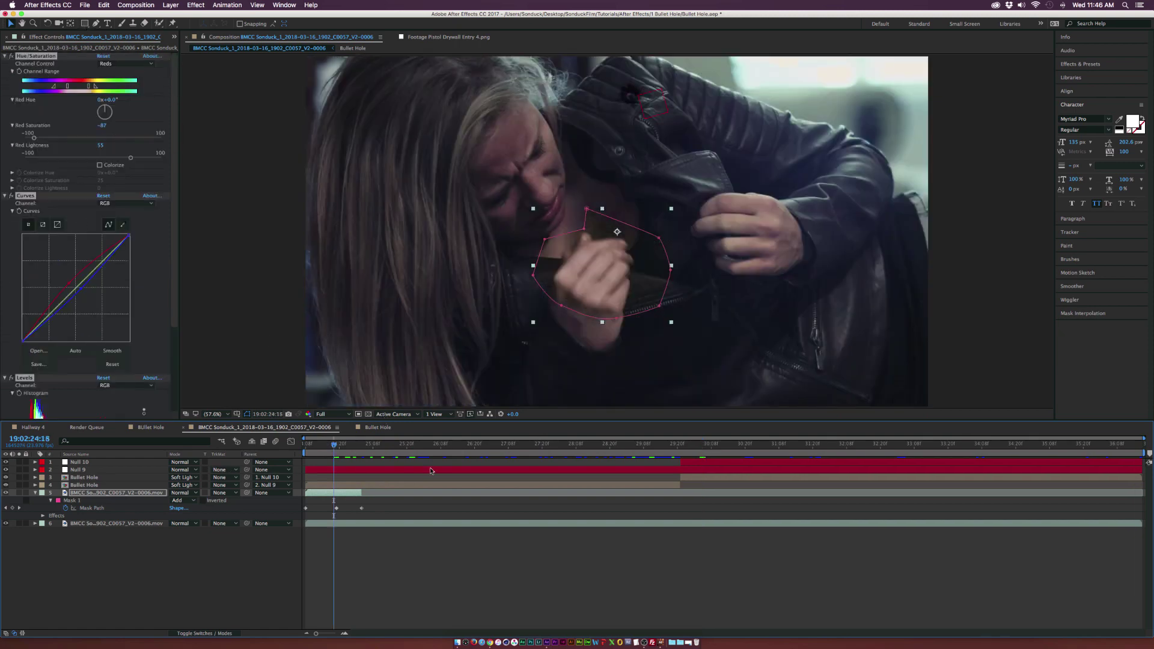
pyautogui.click(454, 449)
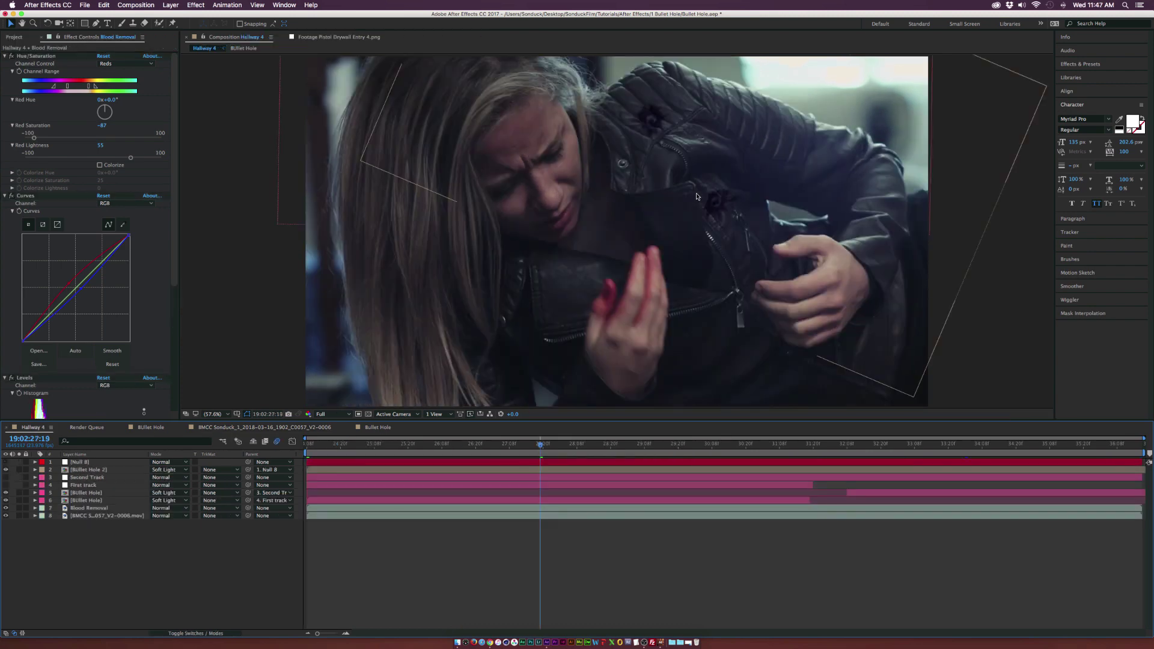